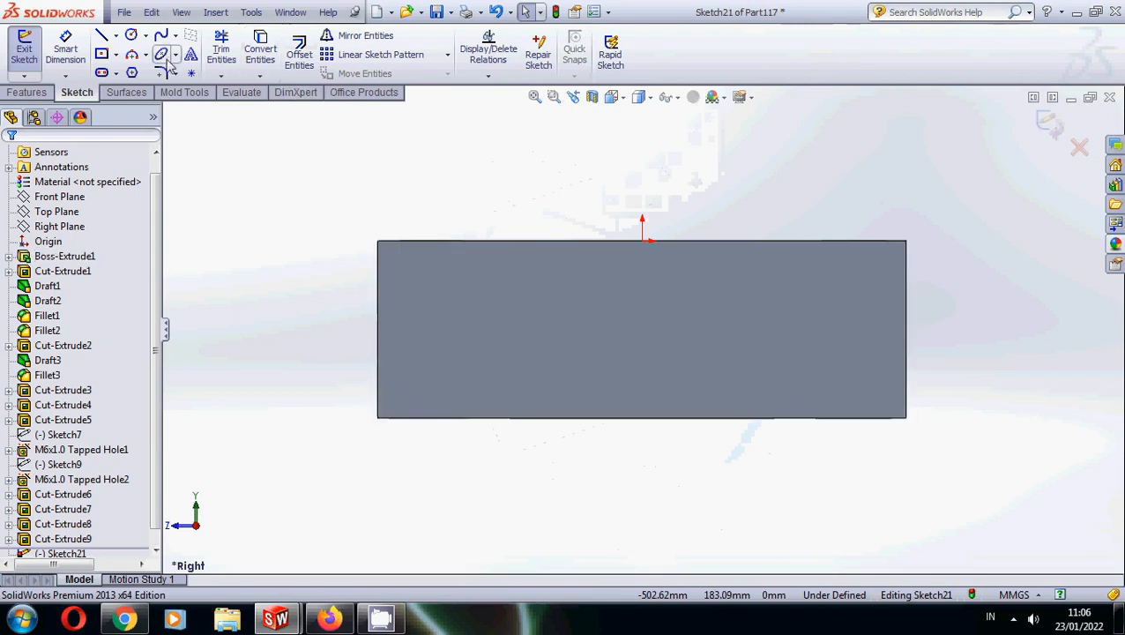
# - Sketch a vertical construction line about 75 mm long down from the origin on the block's side face
pyautogui.click(115, 35)
pyautogui.click(133, 67)
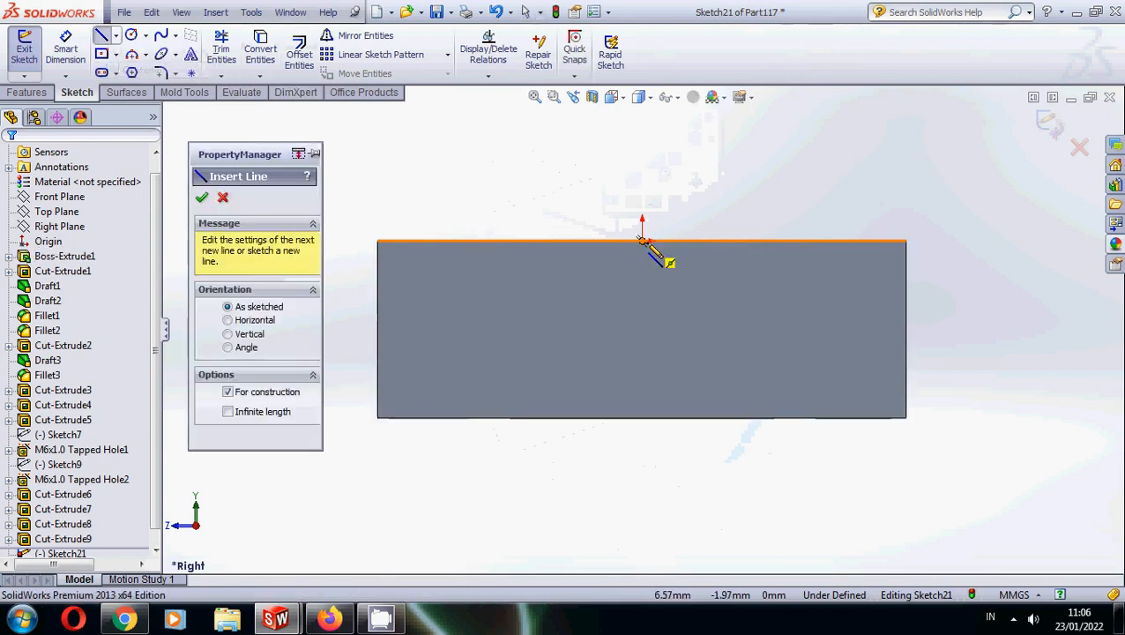
pyautogui.click(642, 239)
pyautogui.click(642, 297)
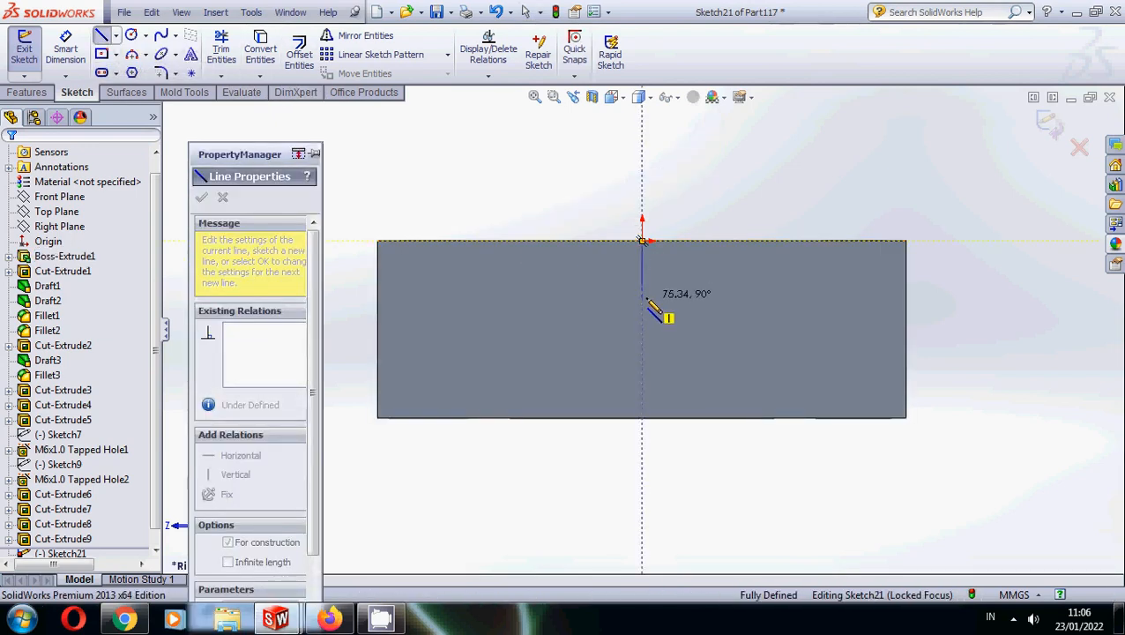
pyautogui.press('Escape')
# - Offset the vertical construction line 30 mm toward the +Z side only, with bi-directional turned off
pyautogui.click(299, 53)
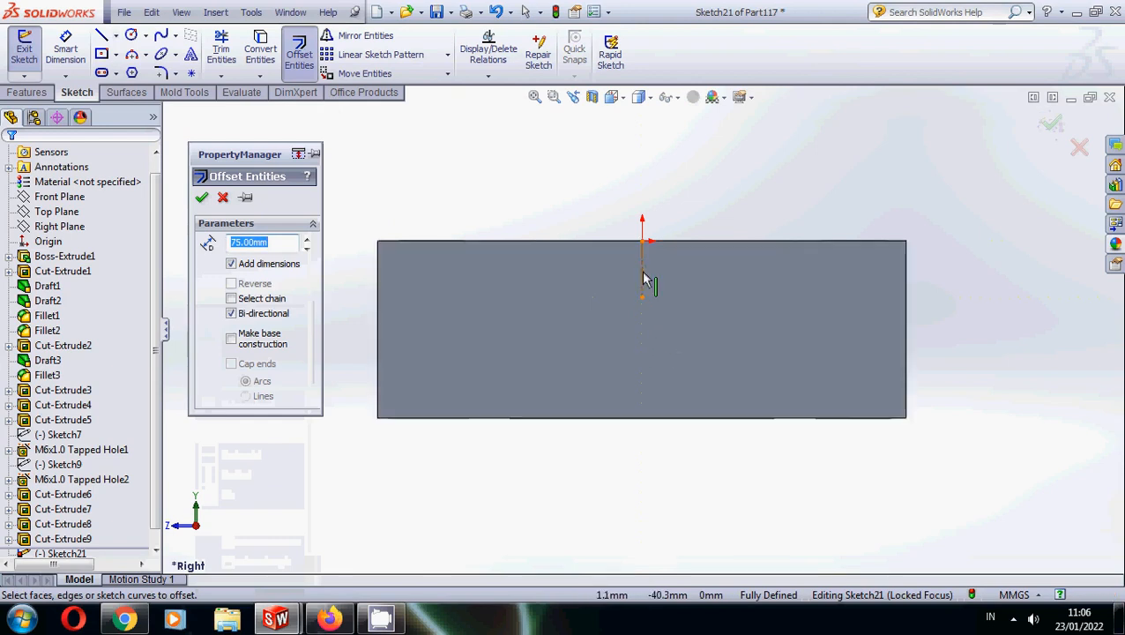
pyautogui.click(640, 279)
pyautogui.write('30')
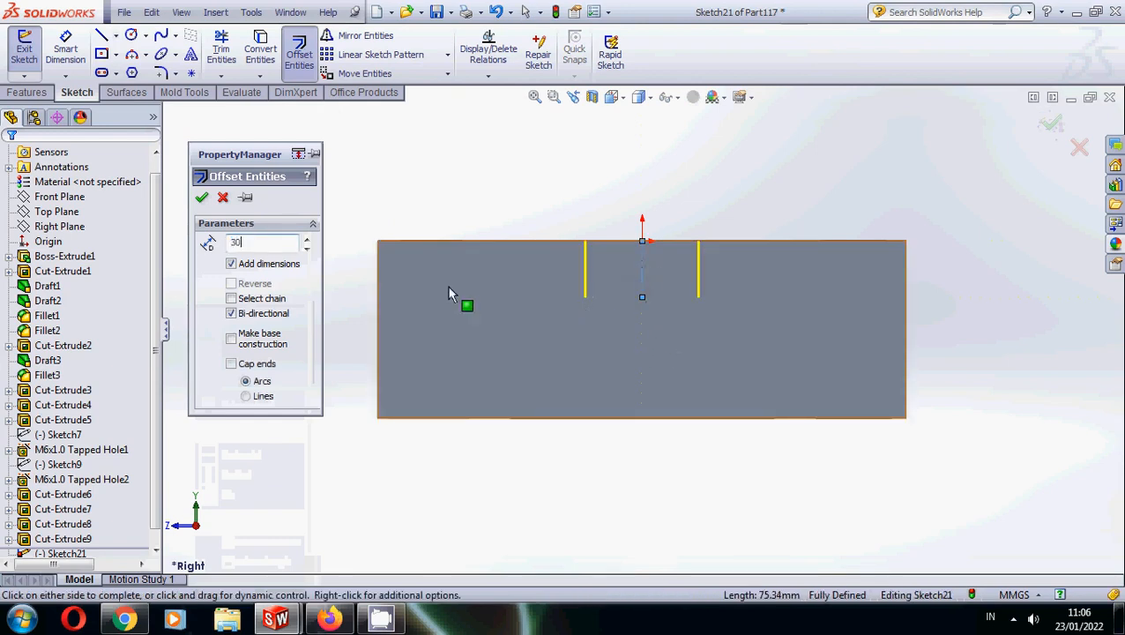
pyautogui.press('Return')
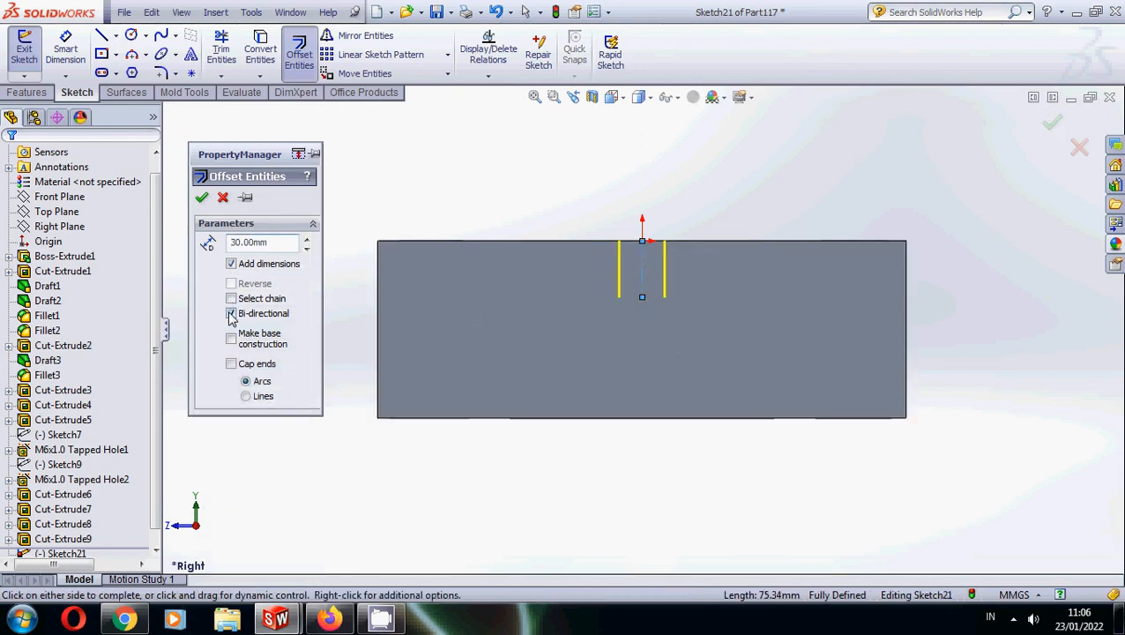
pyautogui.click(231, 314)
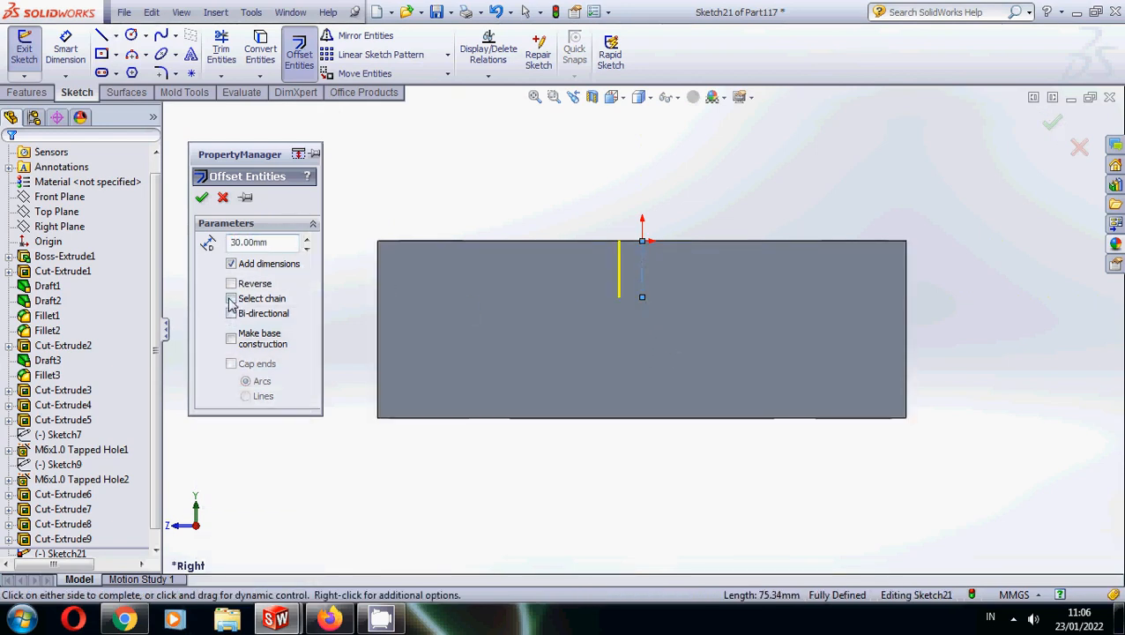
pyautogui.click(201, 197)
# - Offset the face's upper edge 30 mm downward, and offset the resulting line another 40 mm downward
pyautogui.click(523, 249)
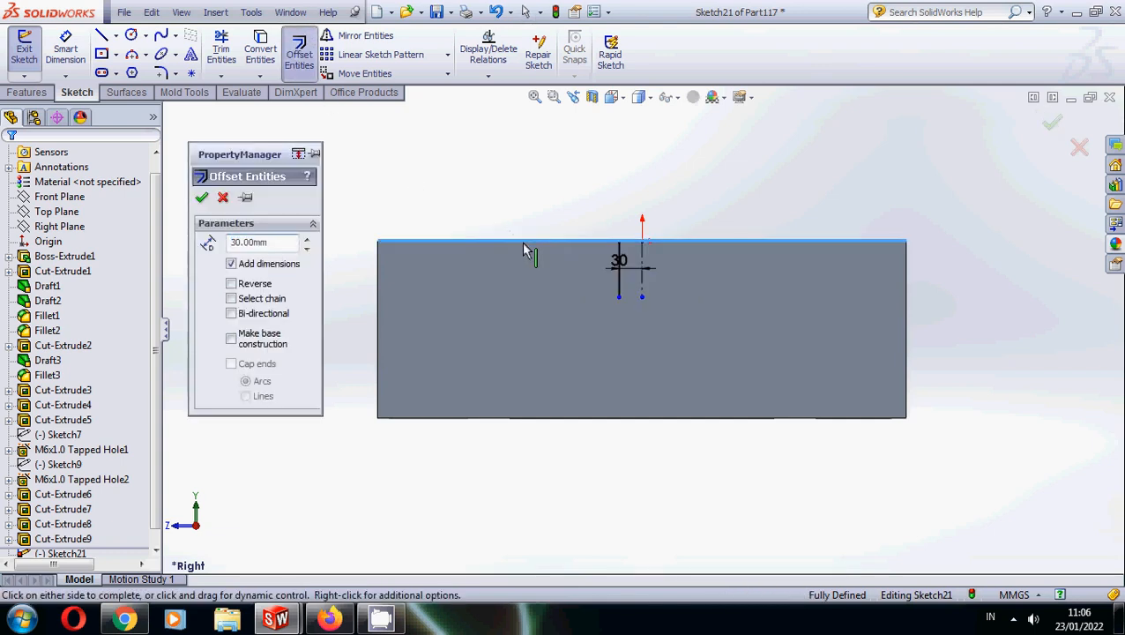
pyautogui.click(201, 197)
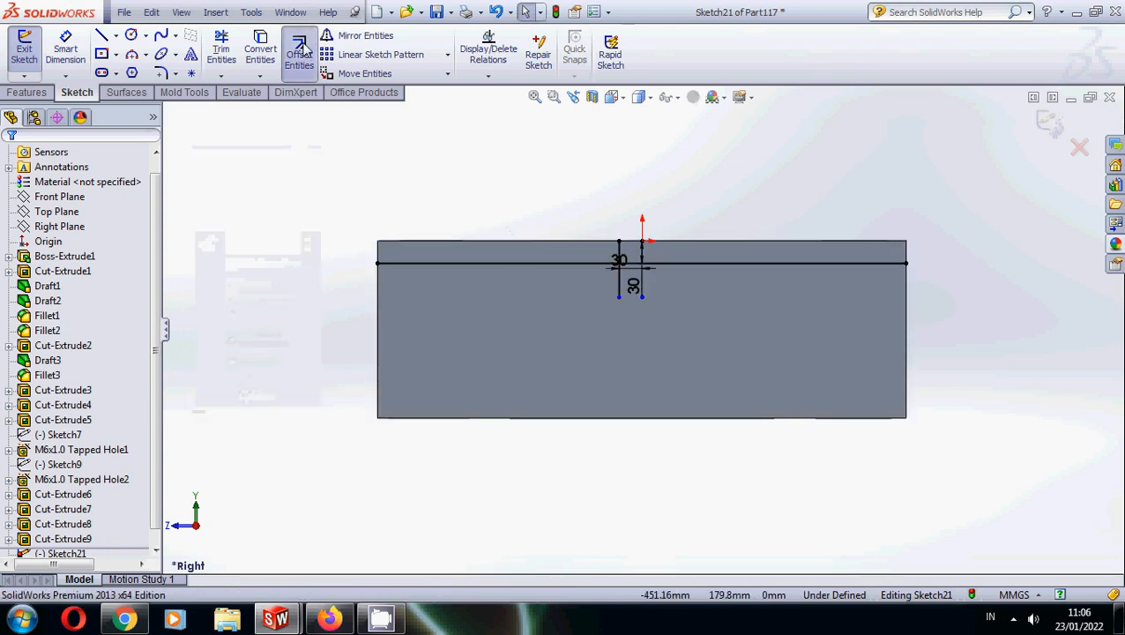
pyautogui.write('40')
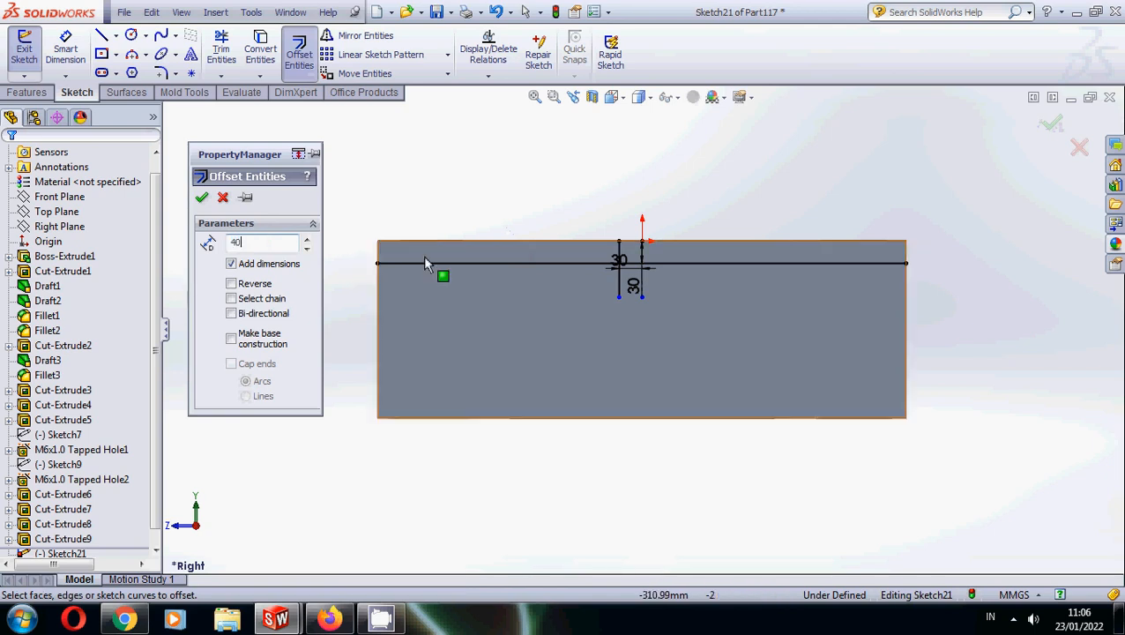
pyautogui.click(460, 268)
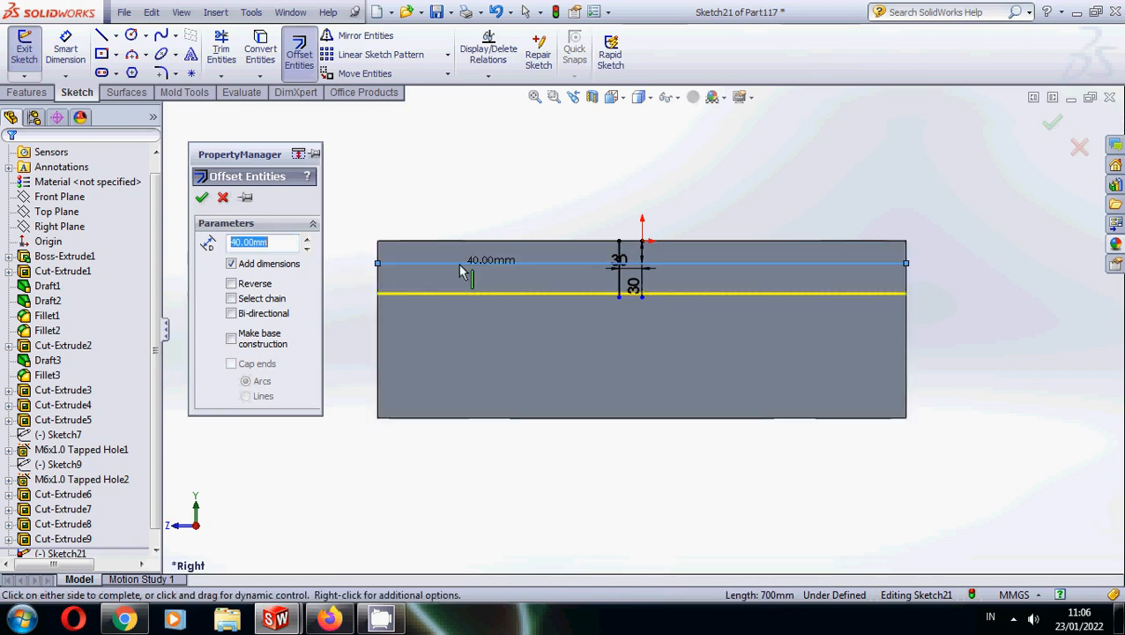
pyautogui.click(202, 197)
# - Offset the solid vertical line 270 mm farther toward the +Z side of the block
pyautogui.click(299, 53)
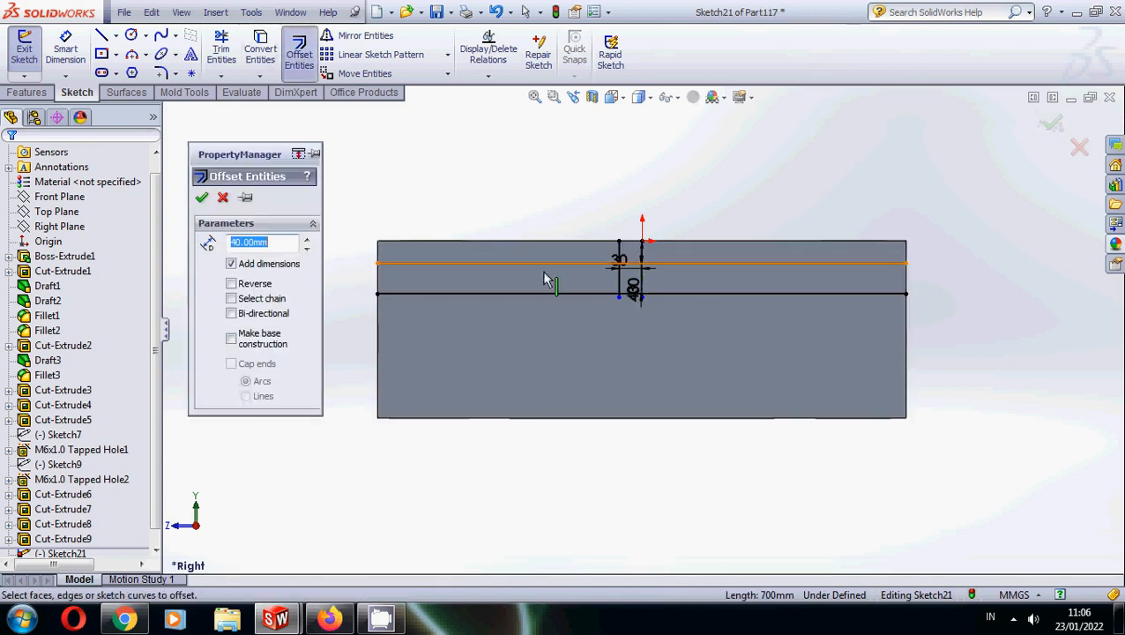
pyautogui.click(623, 283)
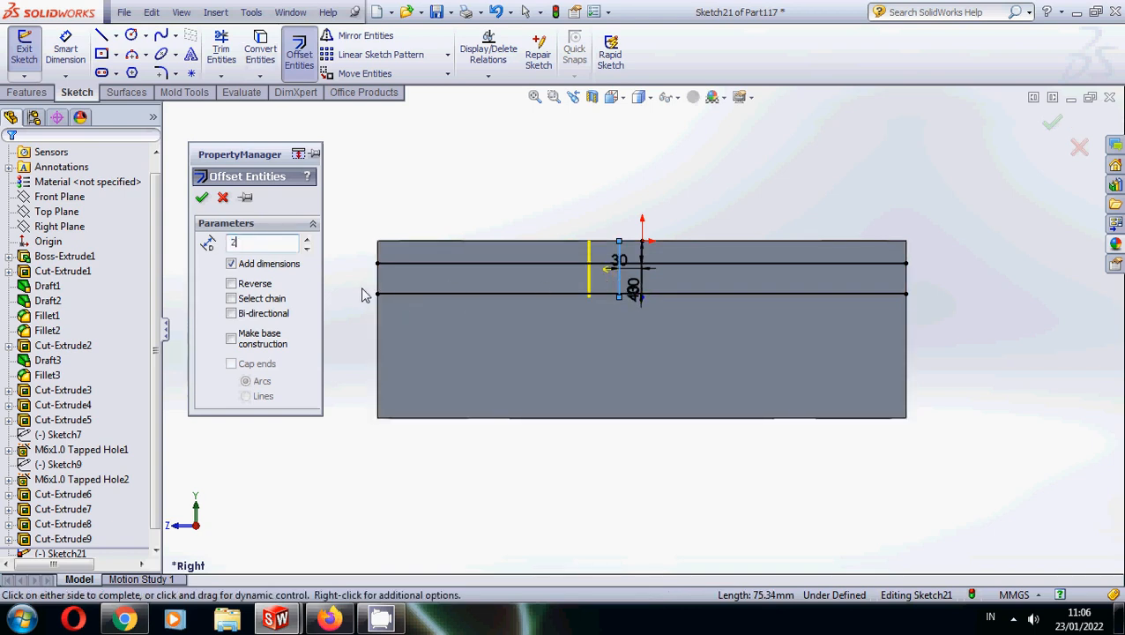
pyautogui.write('270.00mm')
pyautogui.click(202, 196)
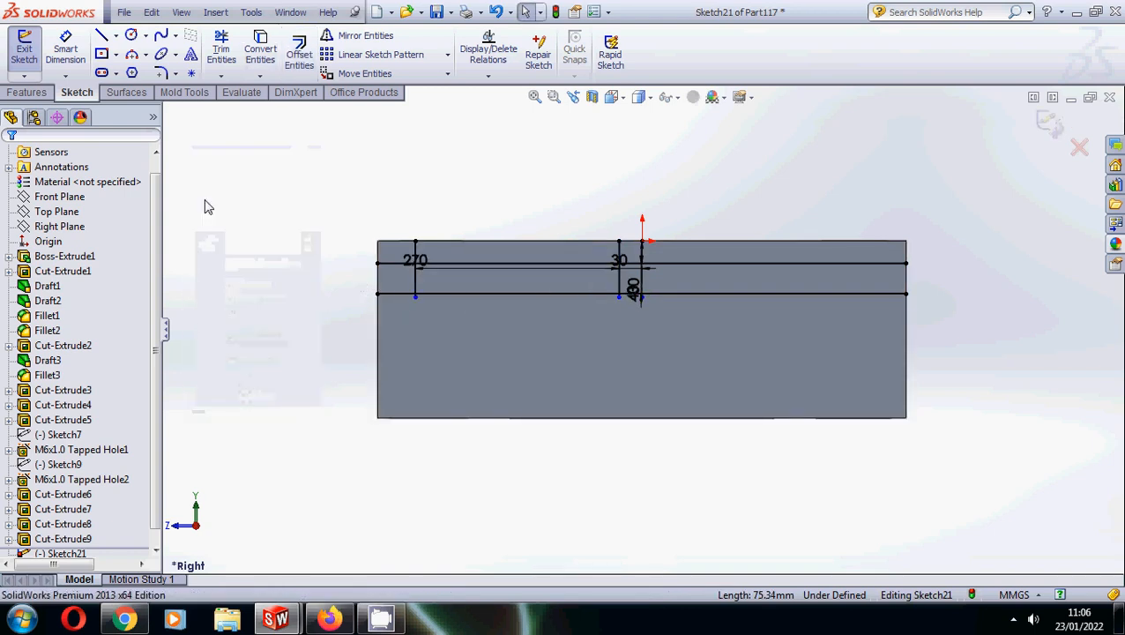
# - Corner-trim the two horizontal and two vertical offset lines into a closed rectangle
pyautogui.click(221, 49)
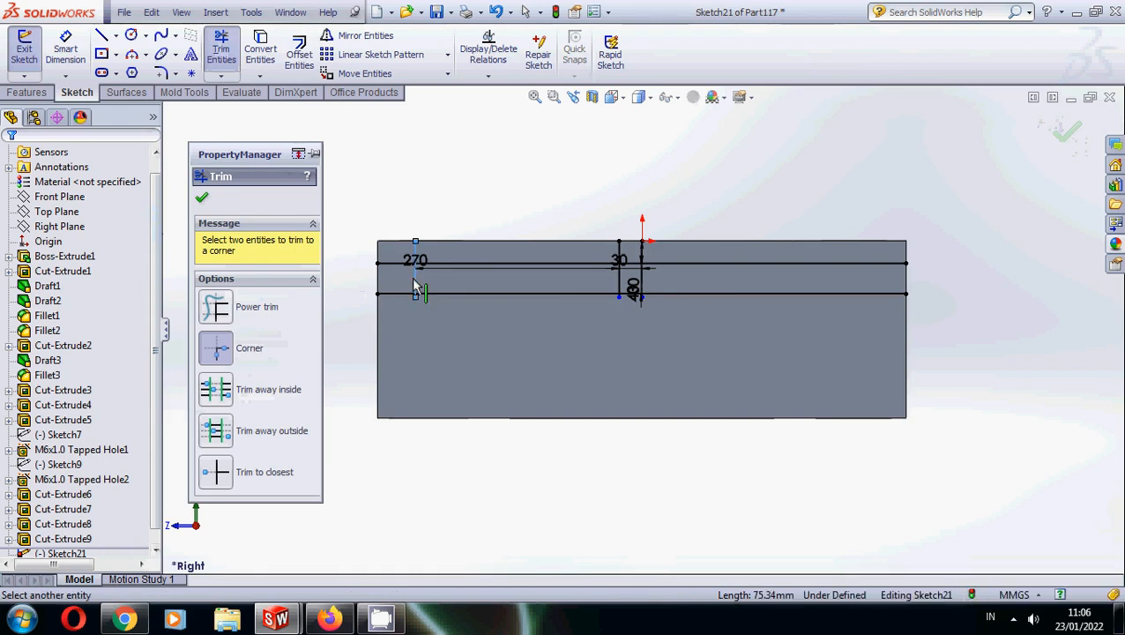
pyautogui.click(439, 264)
pyautogui.click(417, 281)
pyautogui.click(432, 293)
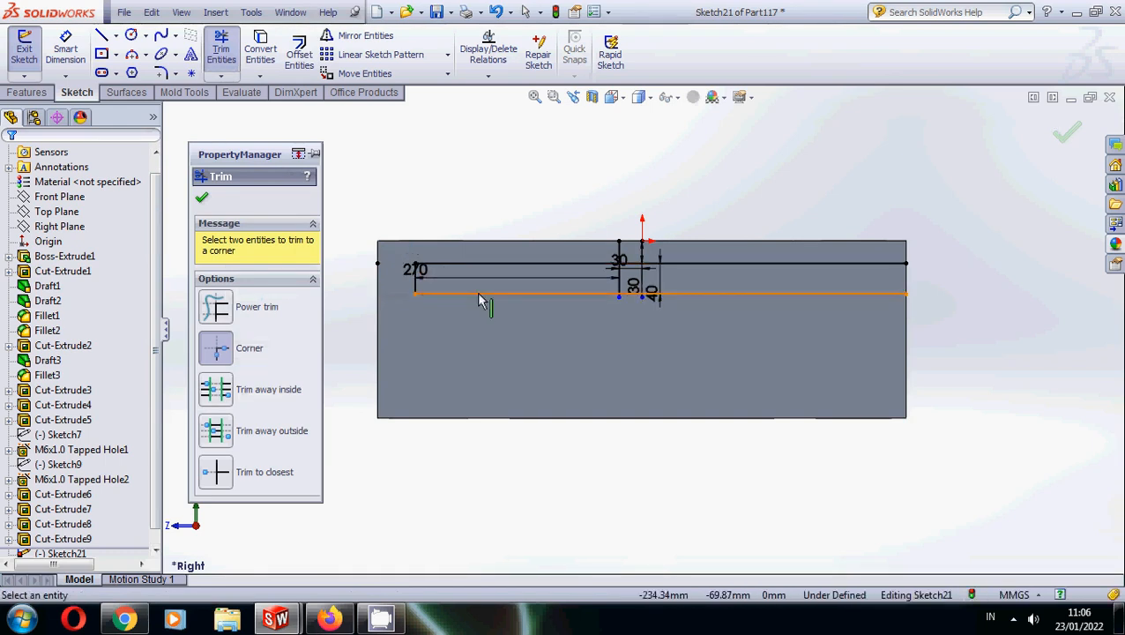
pyautogui.click(616, 262)
pyautogui.click(619, 278)
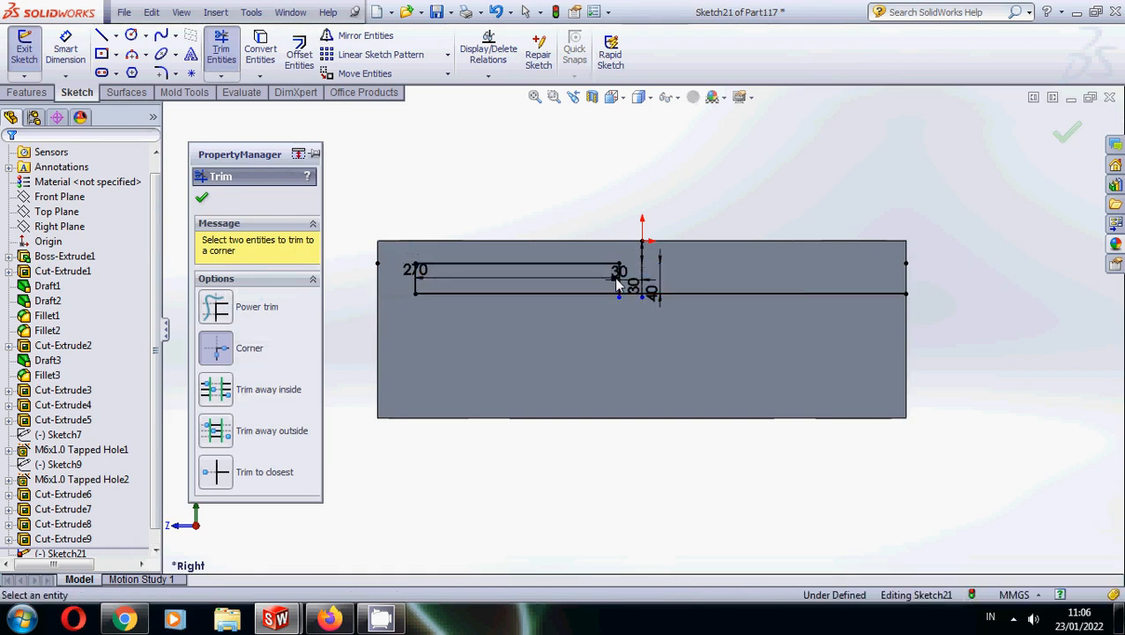
pyautogui.click(619, 284)
pyautogui.click(605, 294)
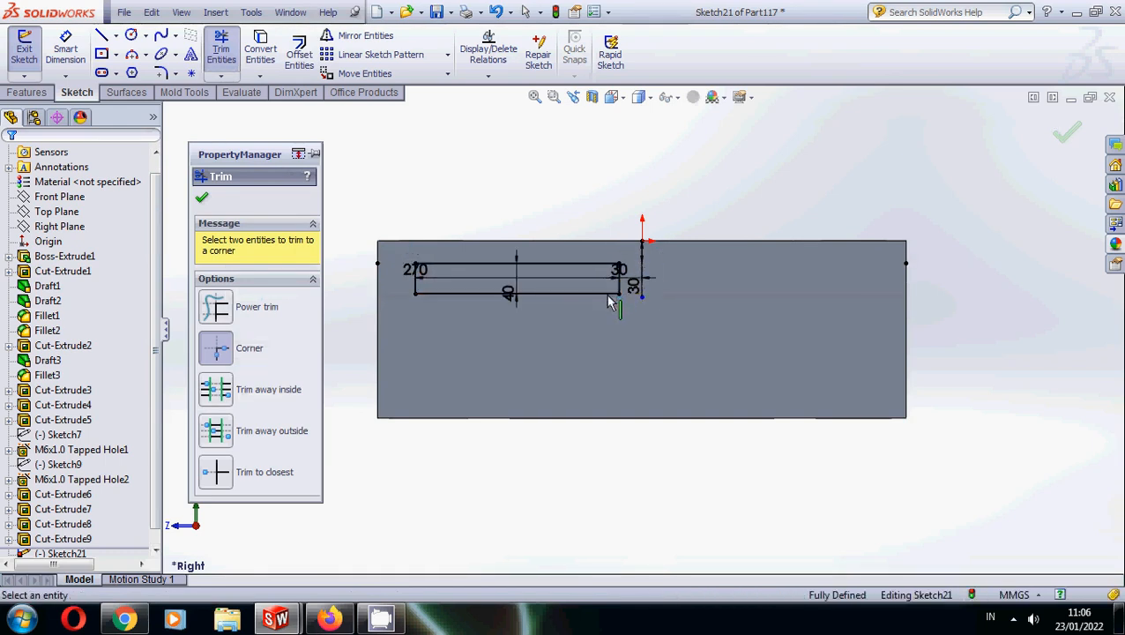
pyautogui.click(202, 199)
# - Round all four corners of the rectangle with 18 mm sketch fillets
pyautogui.click(363, 35)
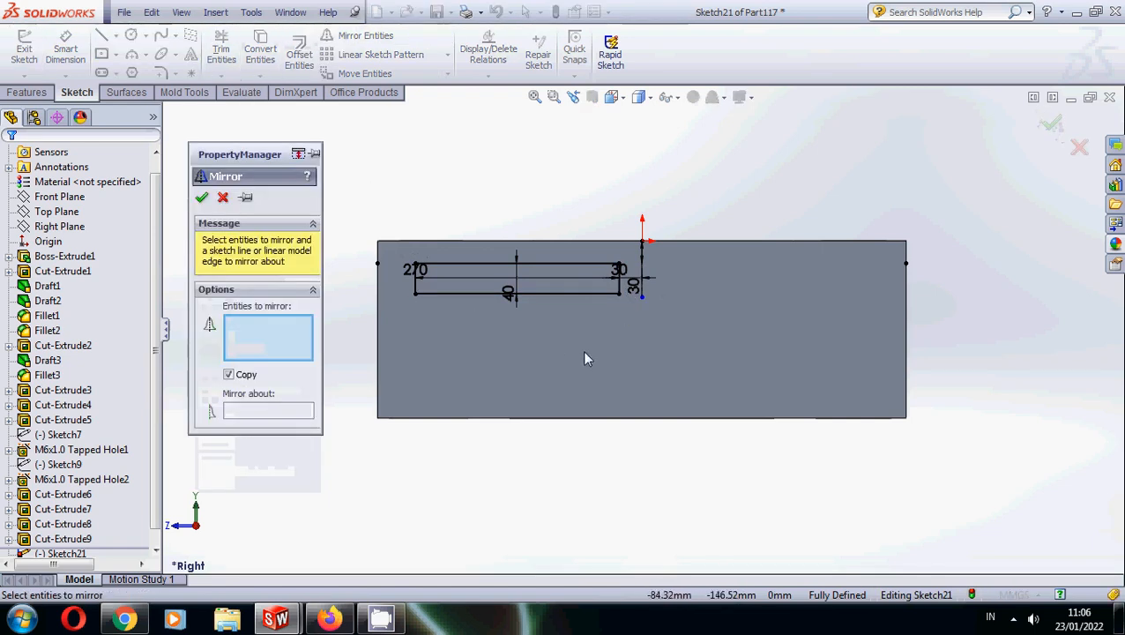
pyautogui.press('Escape')
pyautogui.click(159, 74)
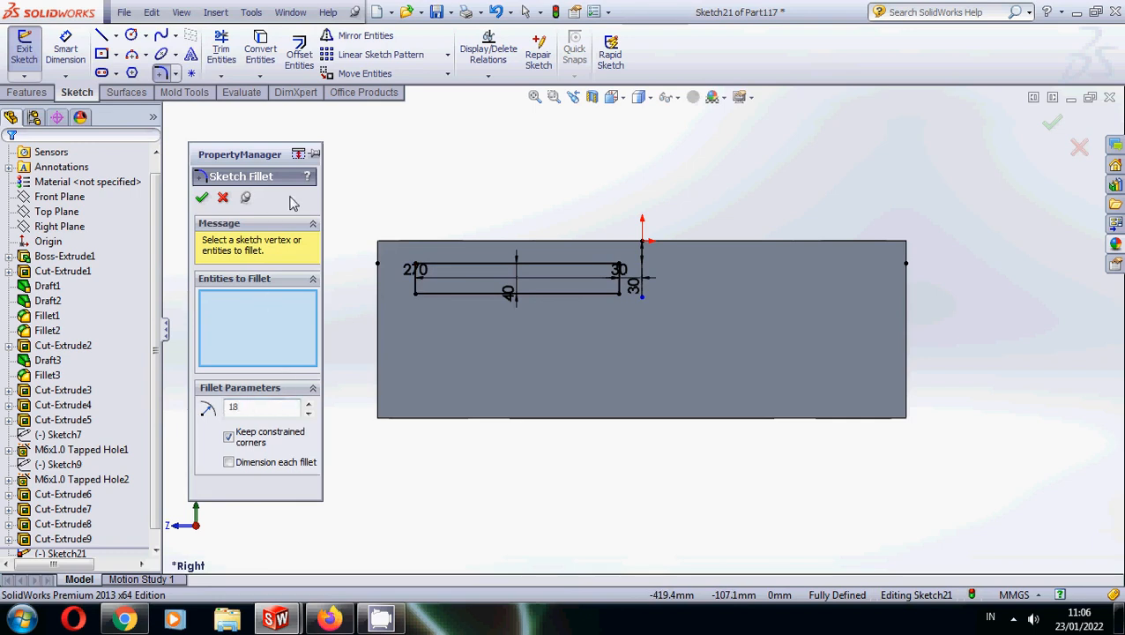
pyautogui.click(416, 284)
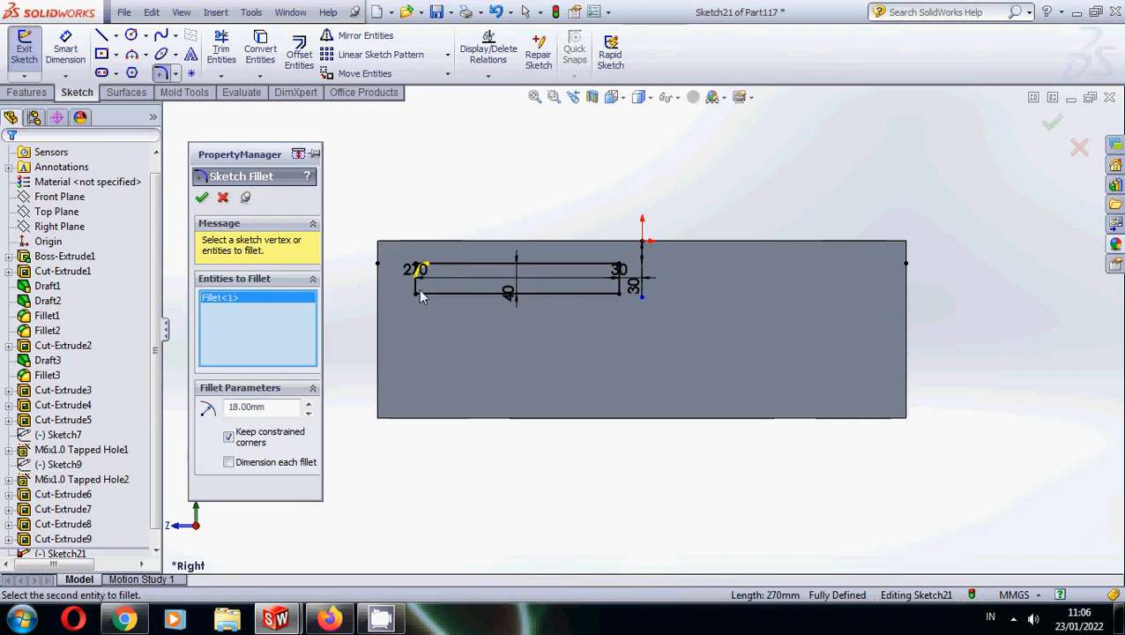
pyautogui.click(422, 287)
pyautogui.click(434, 294)
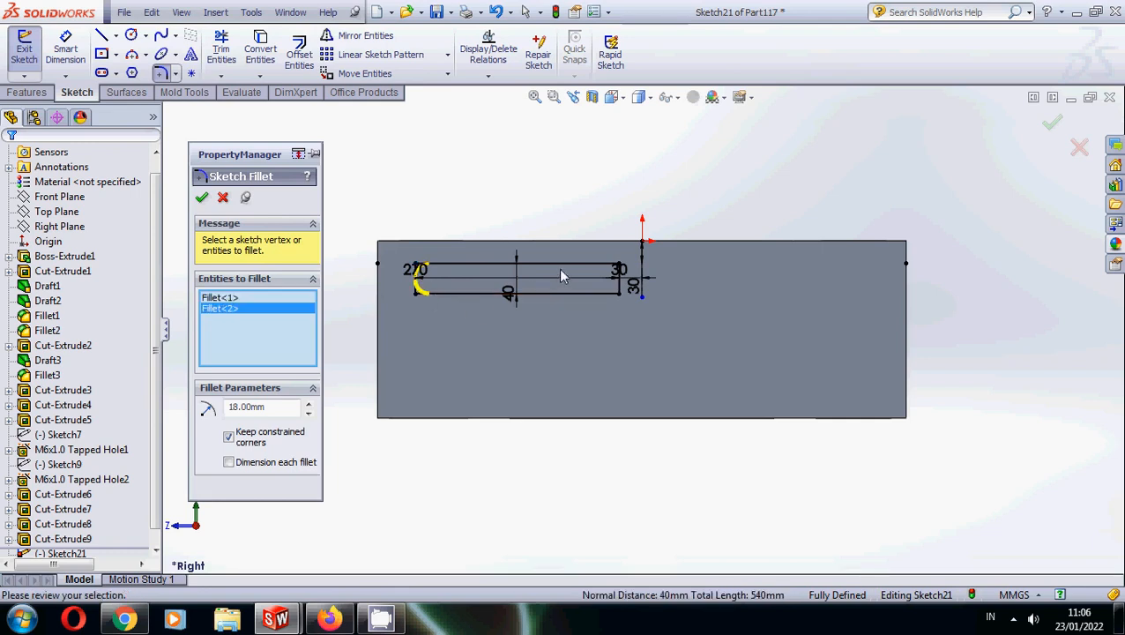
pyautogui.click(603, 263)
pyautogui.click(620, 281)
pyautogui.click(620, 288)
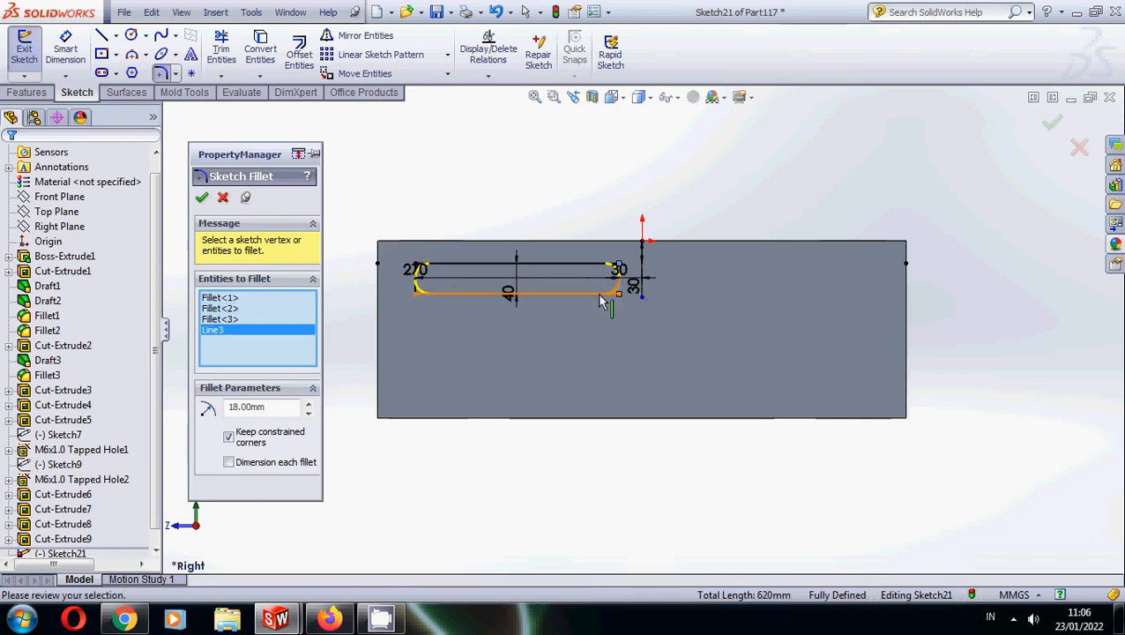
pyautogui.click(600, 294)
pyautogui.rightClick(599, 294)
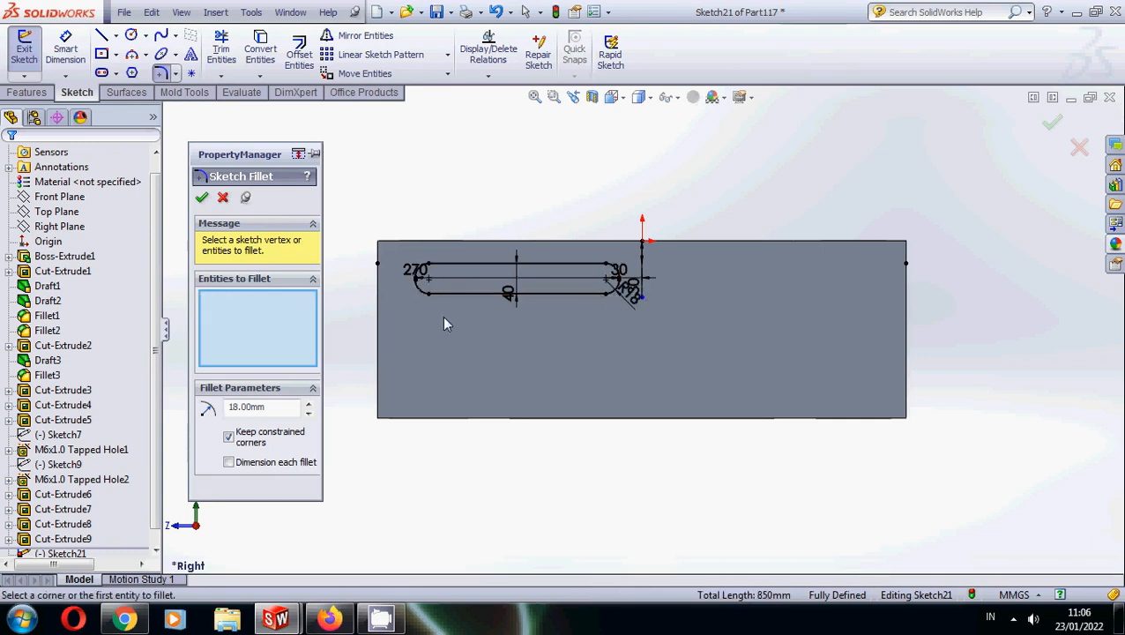
# - Mirror the rounded slot profile about the vertical construction line, keeping the original
pyautogui.click(360, 35)
pyautogui.moveTo(628, 319); pyautogui.dragTo(389, 243)
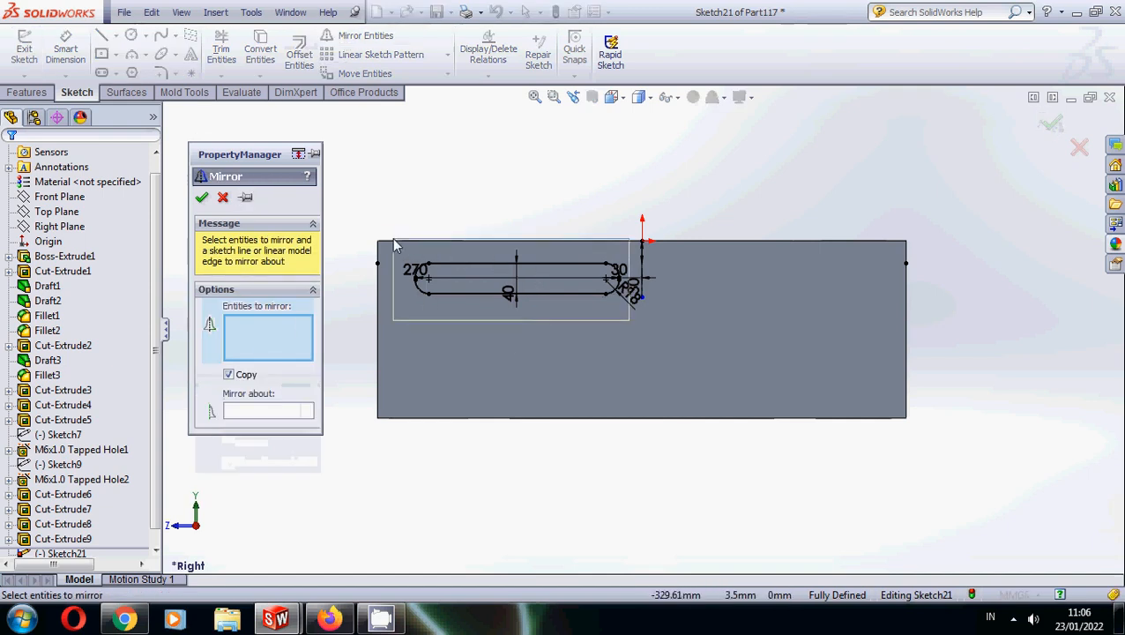
pyautogui.click(284, 413)
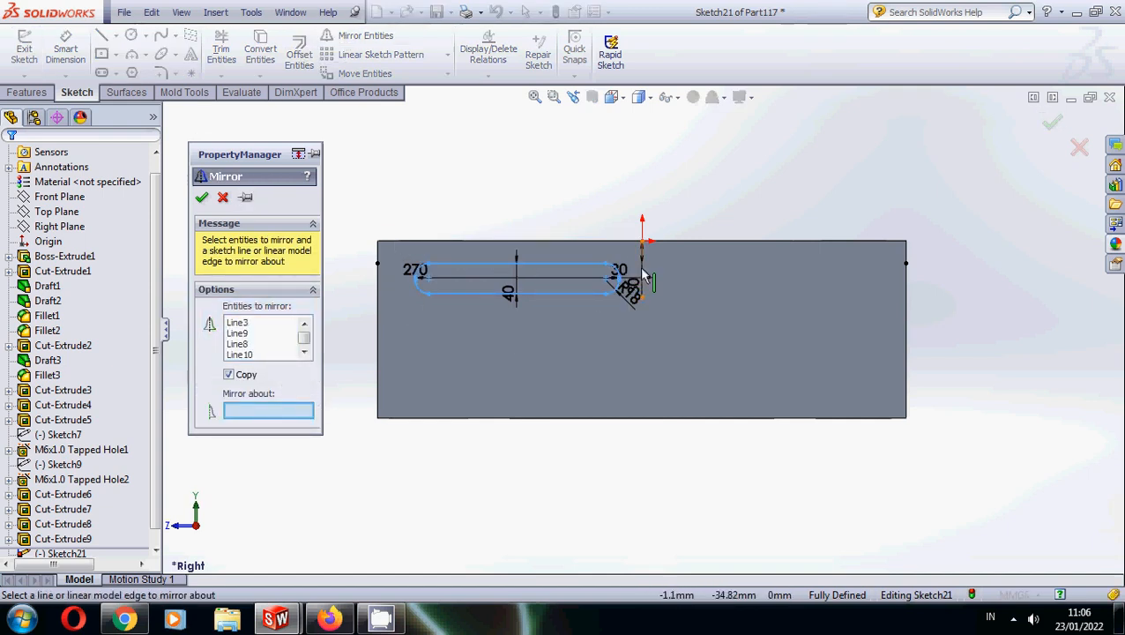
pyautogui.click(643, 277)
pyautogui.press('Return')
# - Cut-extrude both slot profiles into the block to a blind depth of 30 mm
pyautogui.click(36, 93)
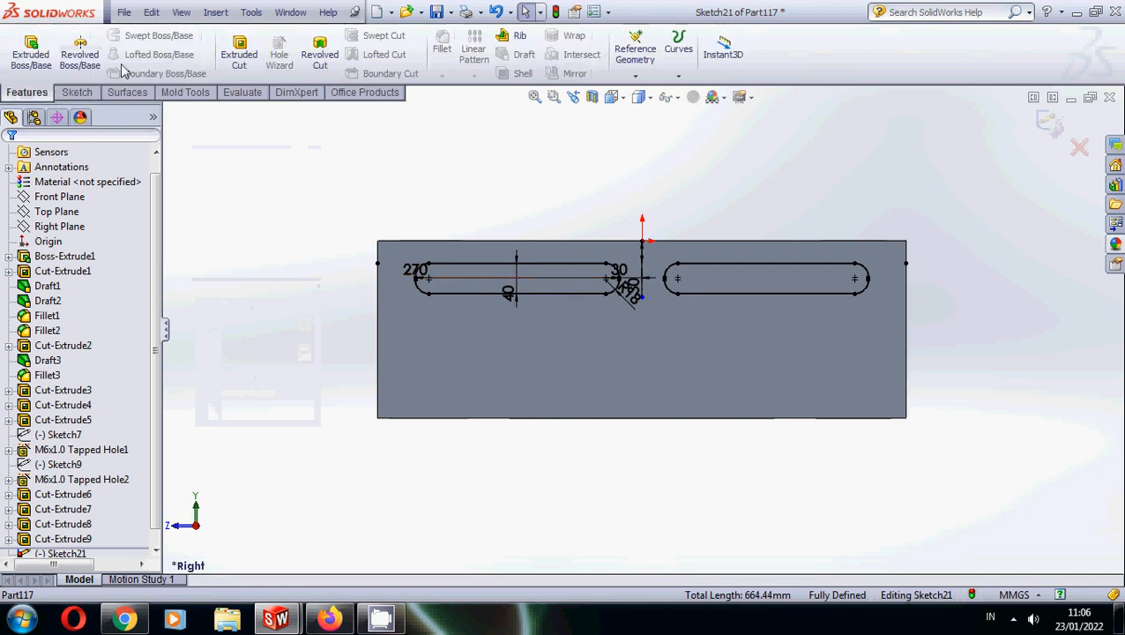
pyautogui.click(239, 53)
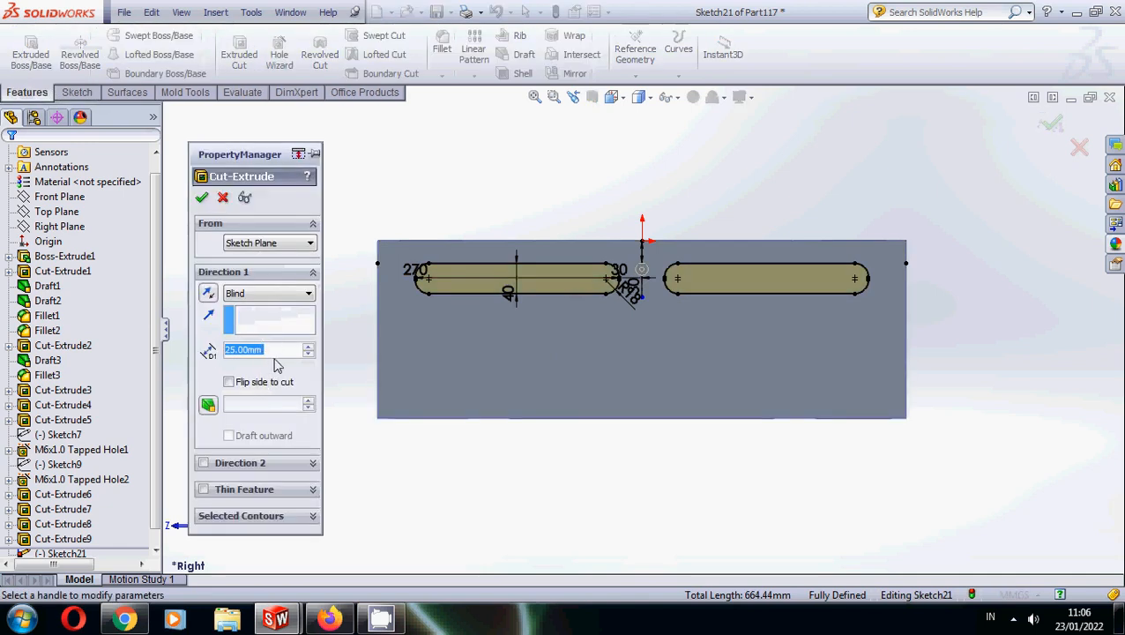
pyautogui.write('30')
pyautogui.press('Return')
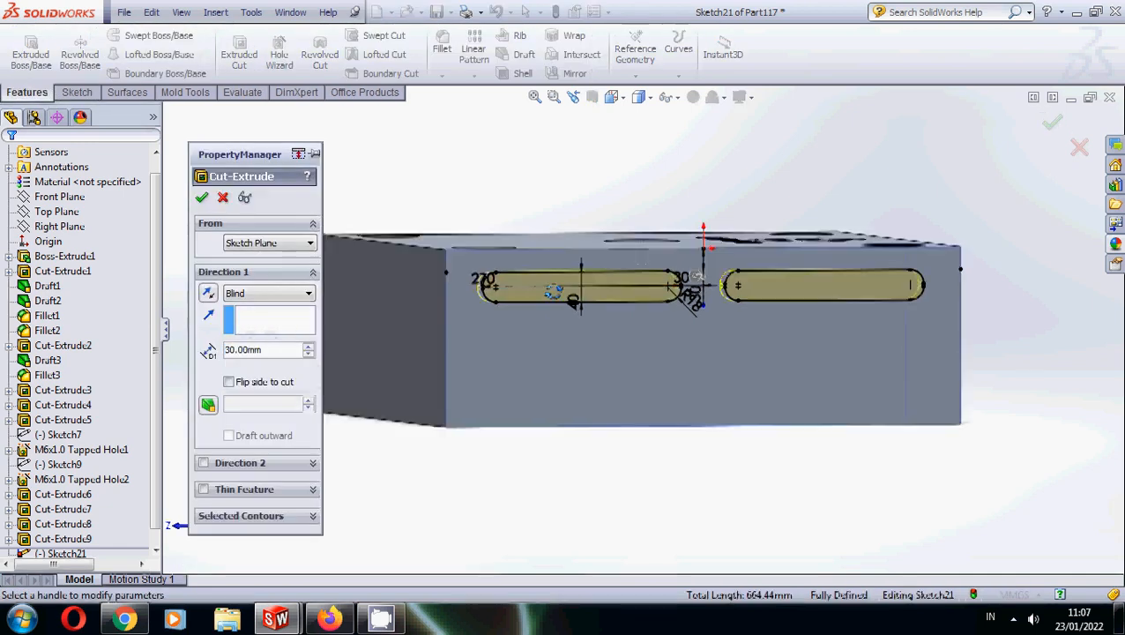
pyautogui.click(201, 198)
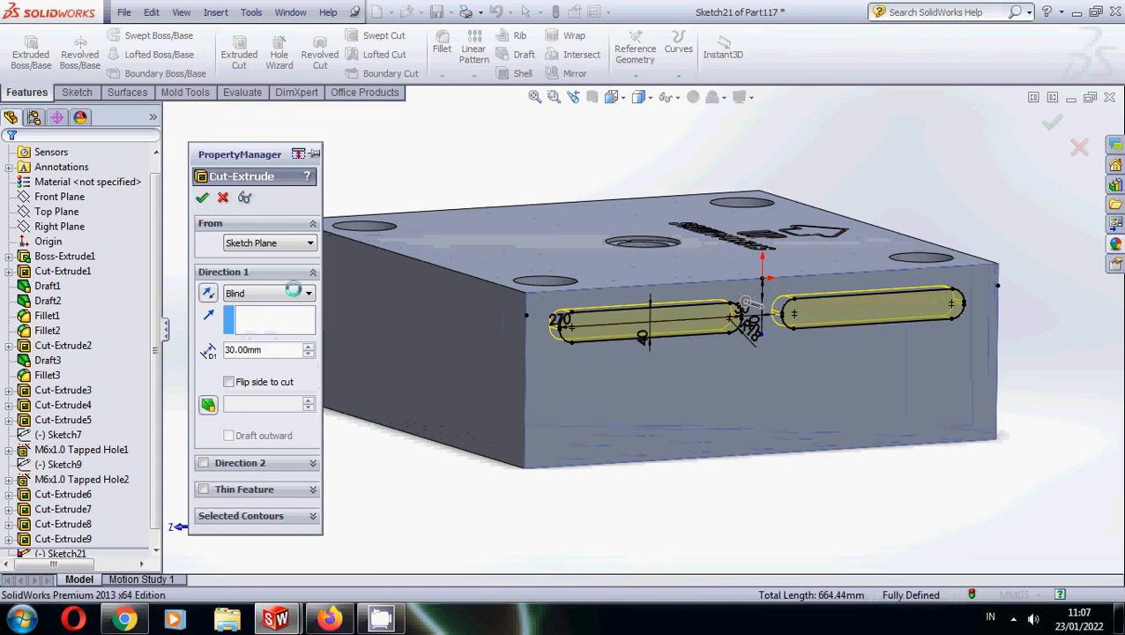
pyautogui.moveTo(460, 338); pyautogui.dragTo(554, 358, button='middle')
# - Mirror the slot cut feature about the Right Plane onto the opposite side of the block
pyautogui.click(26, 92)
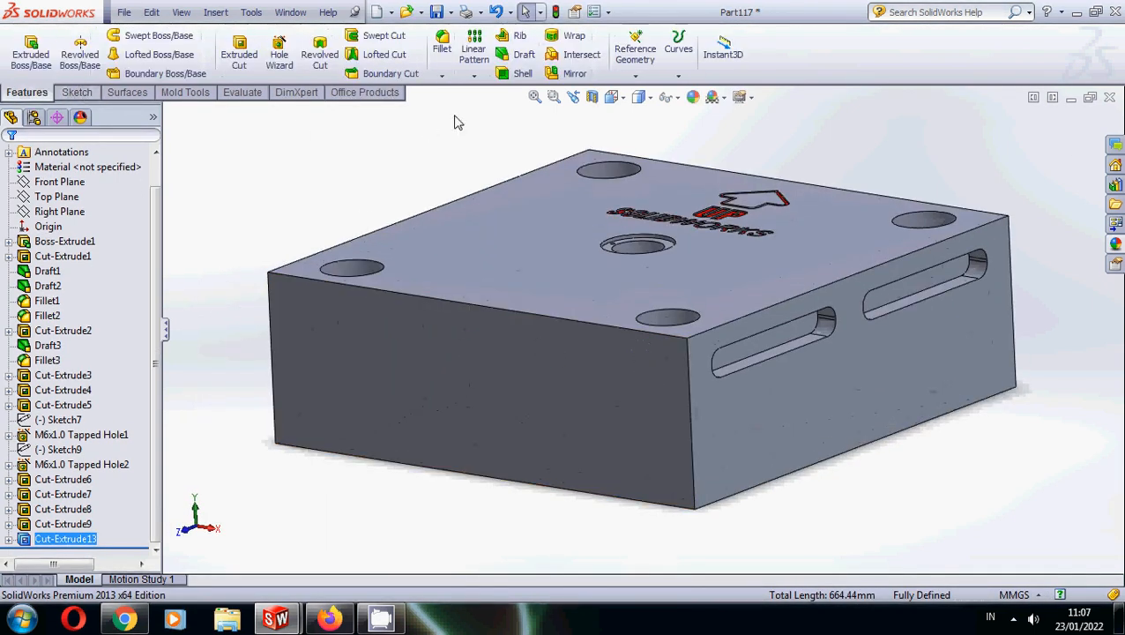
pyautogui.click(556, 74)
pyautogui.click(59, 212)
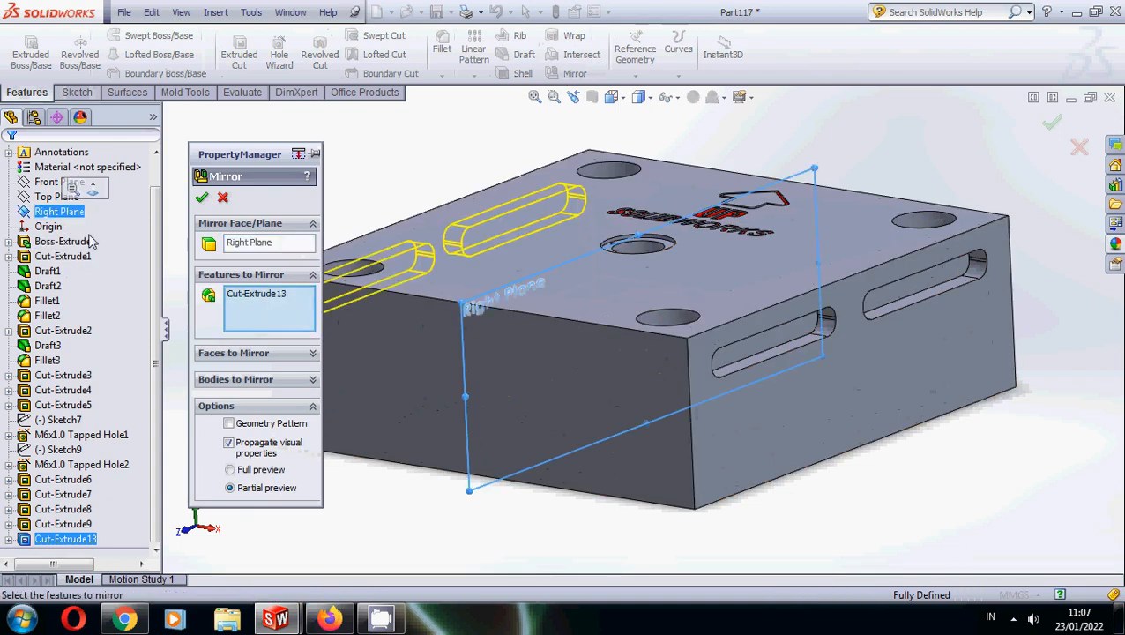
pyautogui.rightClick(251, 318)
pyautogui.click(314, 324)
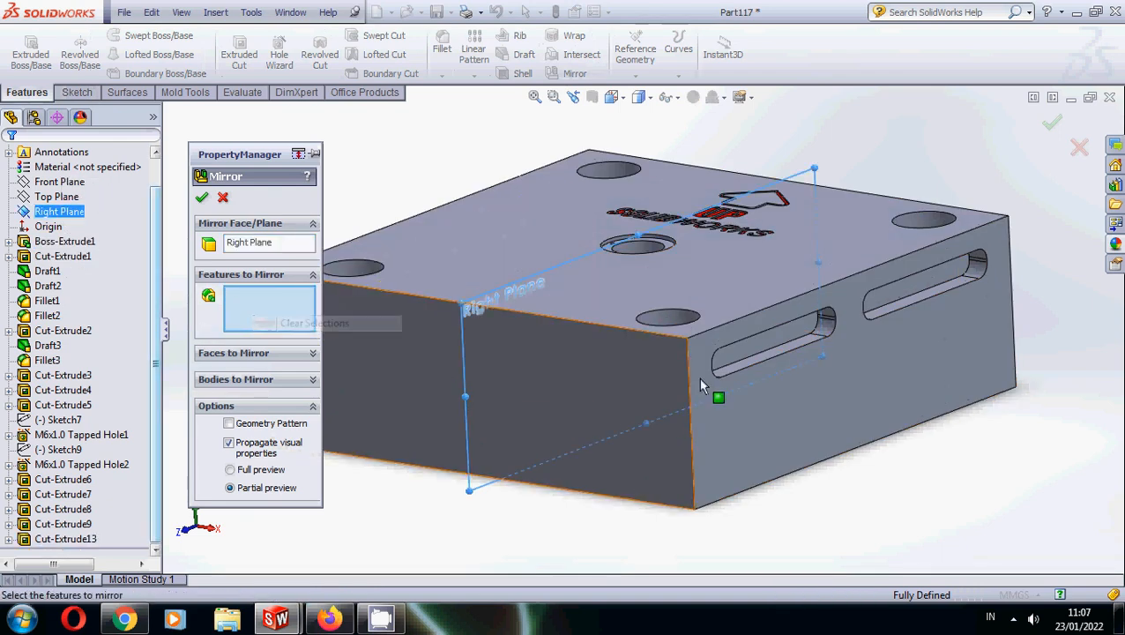
pyautogui.click(755, 348)
pyautogui.moveTo(754, 348); pyautogui.dragTo(857, 392, button='middle')
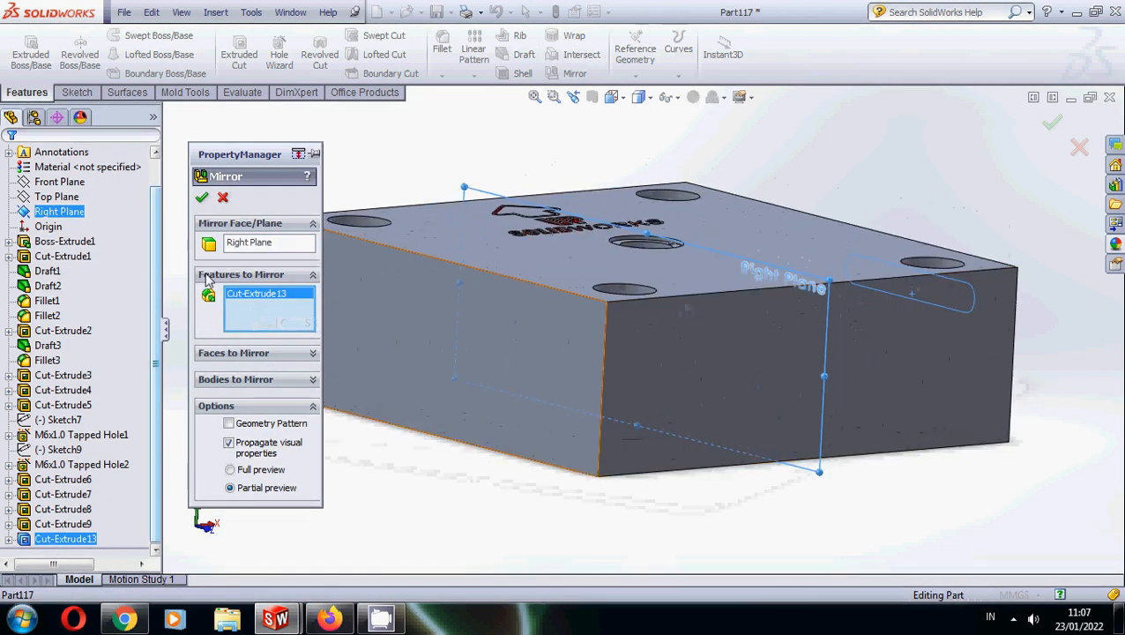
pyautogui.click(202, 198)
pyautogui.moveTo(409, 349); pyautogui.dragTo(438, 336, button='middle')
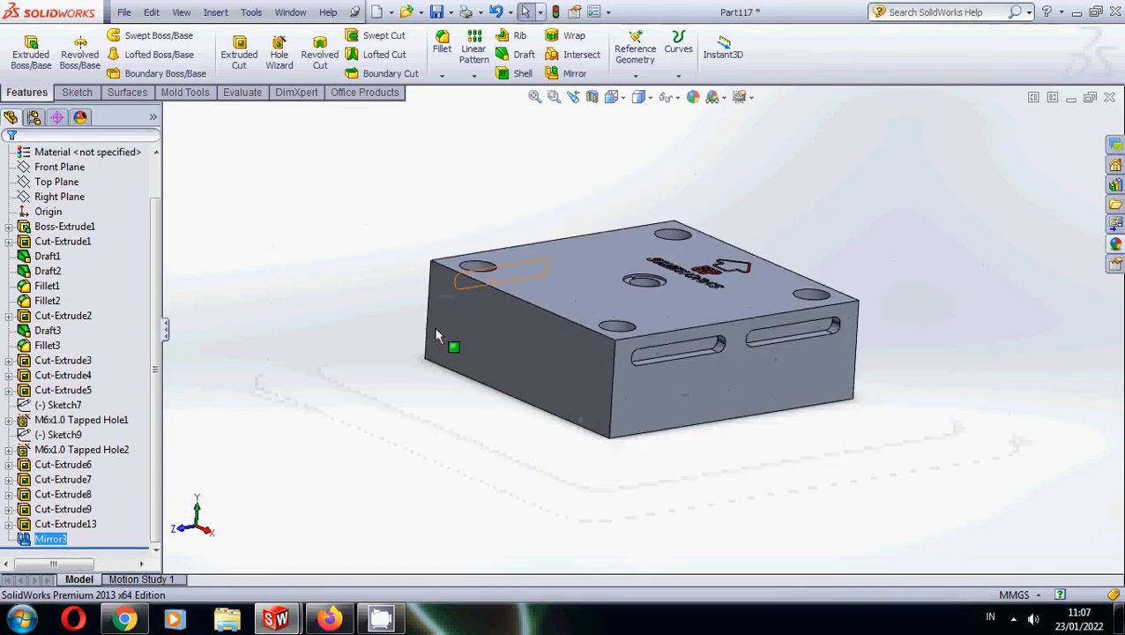
# - Start a sketch on the block's bottom face and offset the pocket's upper straight edge 65 mm outward
pyautogui.click(613, 97)
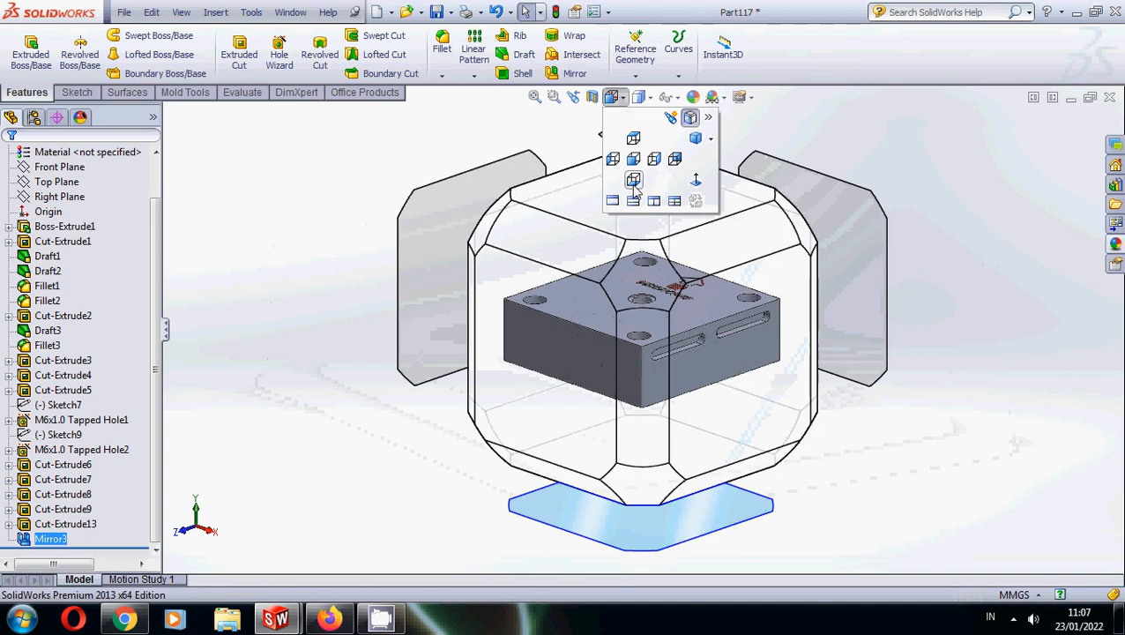
pyautogui.click(633, 179)
pyautogui.rightClick(598, 200)
pyautogui.click(630, 175)
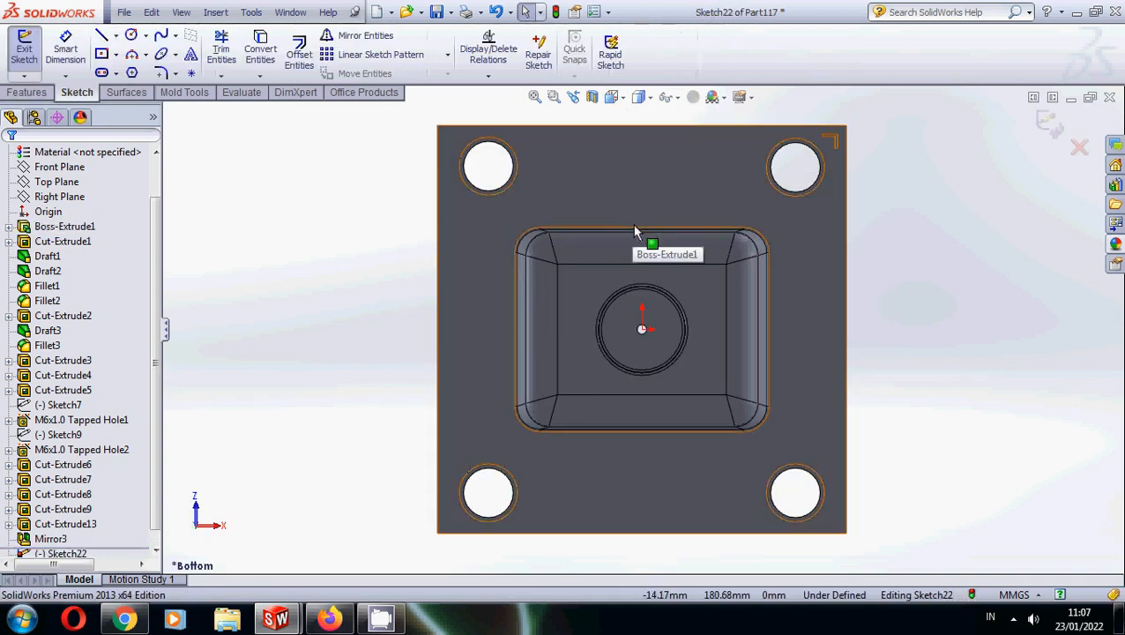
pyautogui.click(635, 230)
pyautogui.click(299, 53)
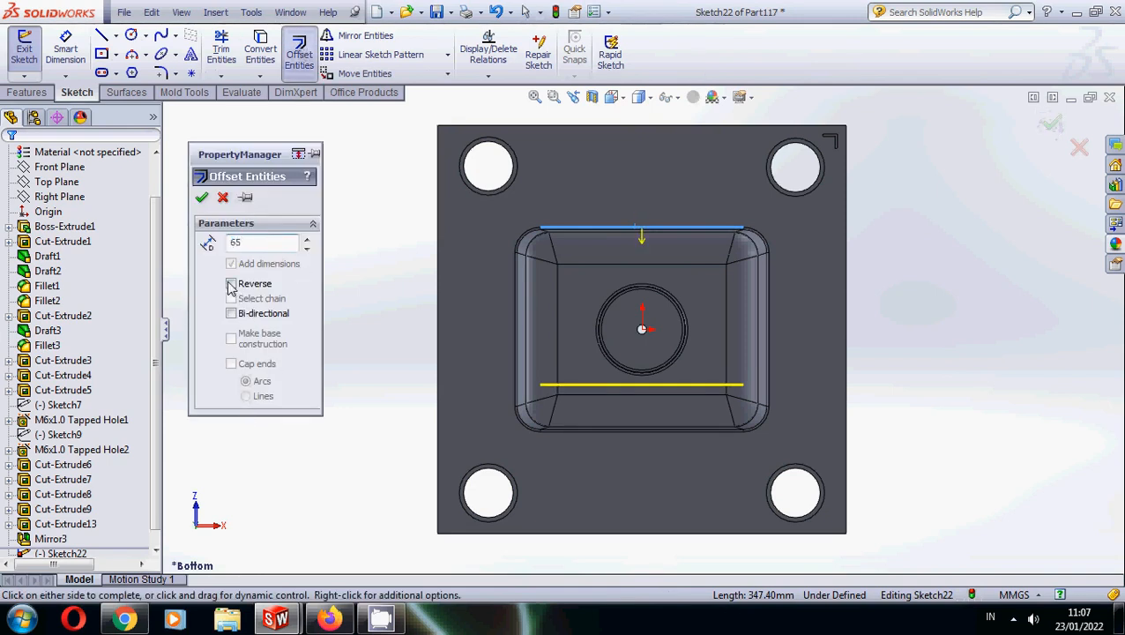
pyautogui.write('65')
pyautogui.click(230, 284)
pyautogui.click(200, 198)
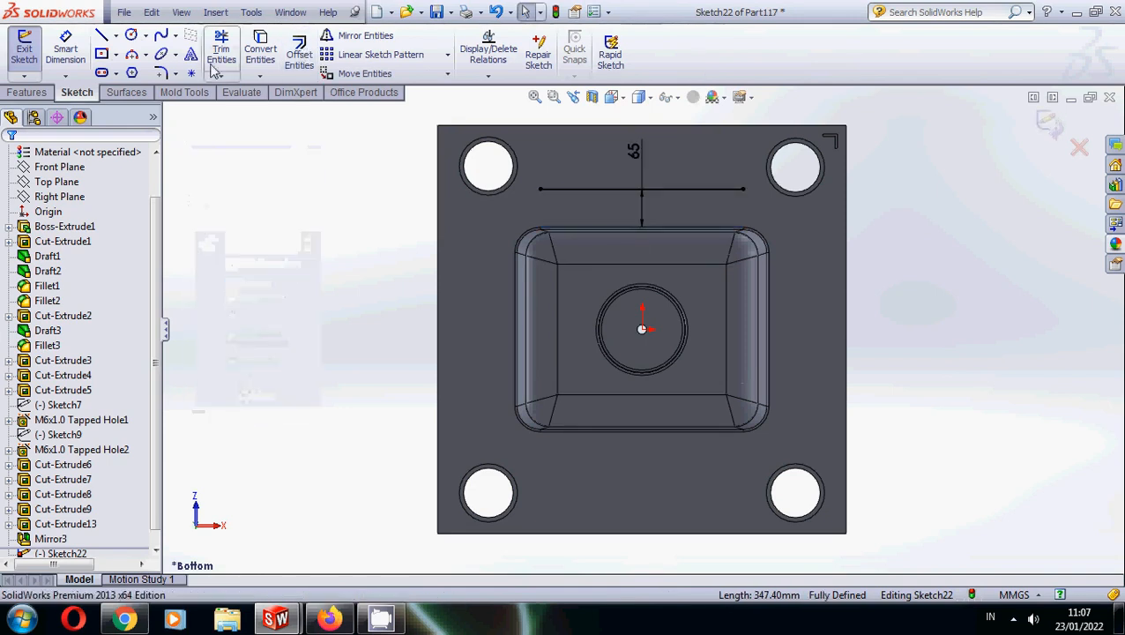
# - Offset the new sketch line another 40 mm outward, away from the pocket
pyautogui.click(299, 53)
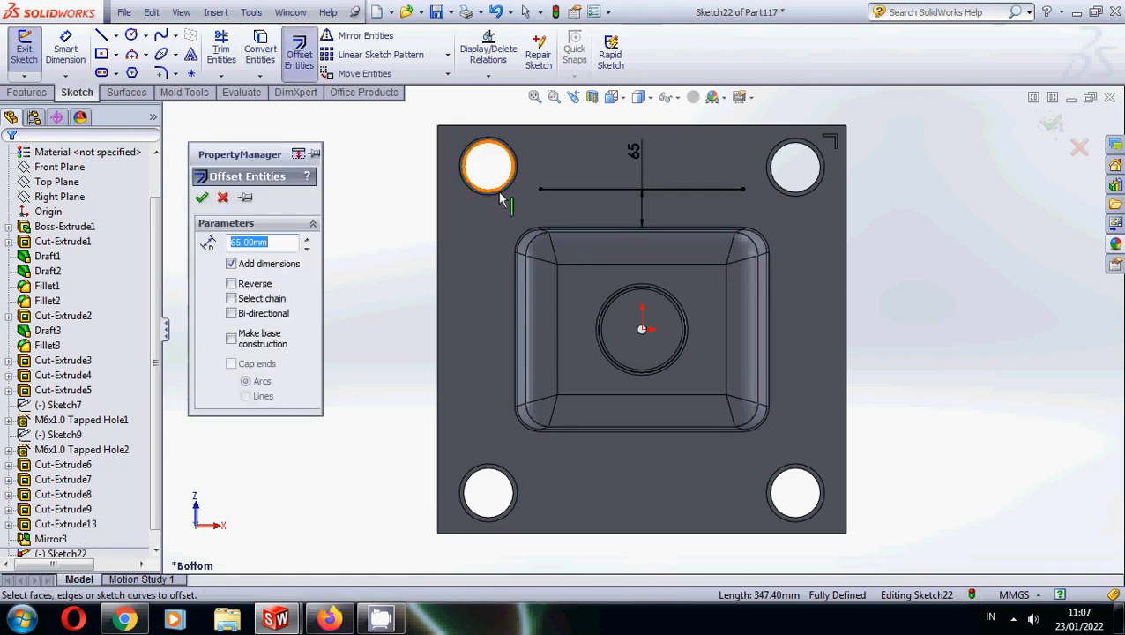
pyautogui.click(572, 189)
pyautogui.write('49')
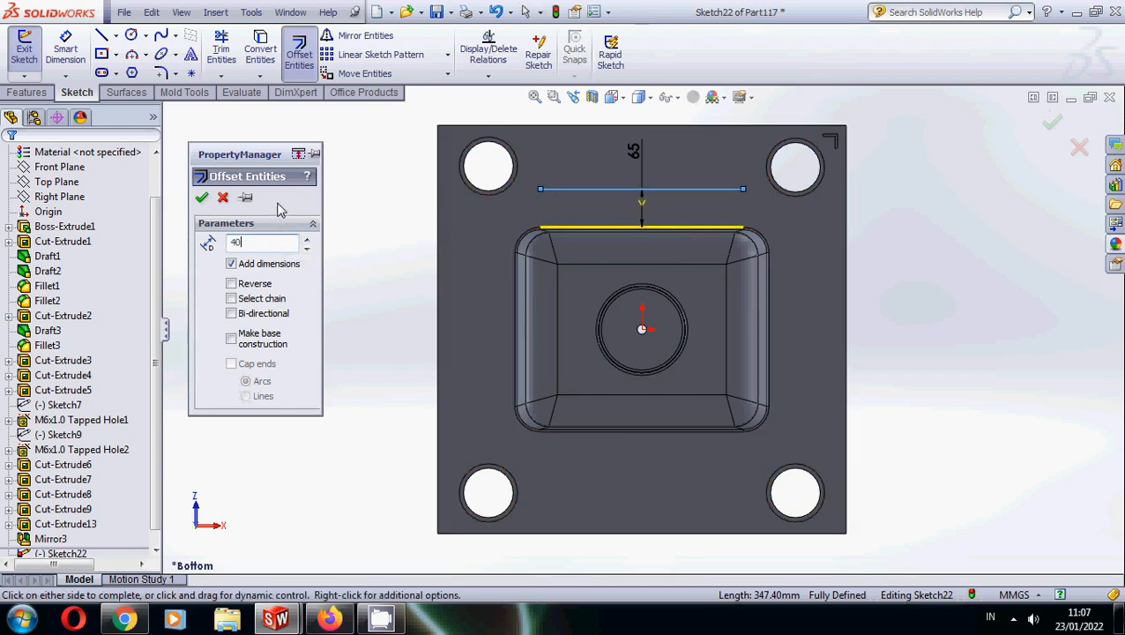
pyautogui.press('Return')
pyautogui.click(232, 285)
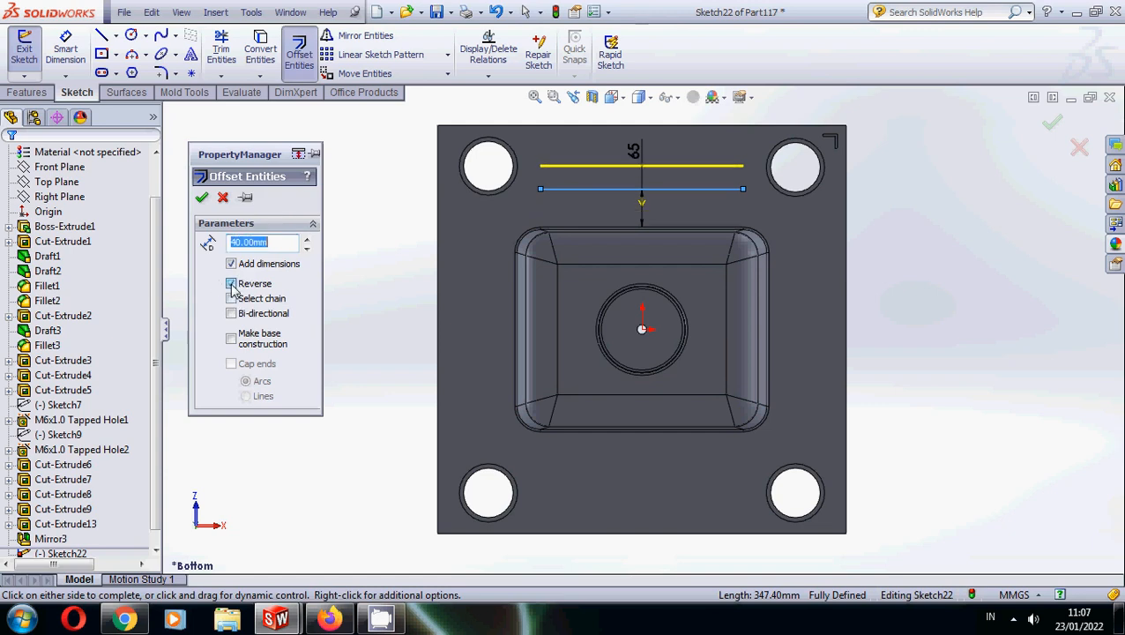
pyautogui.click(201, 198)
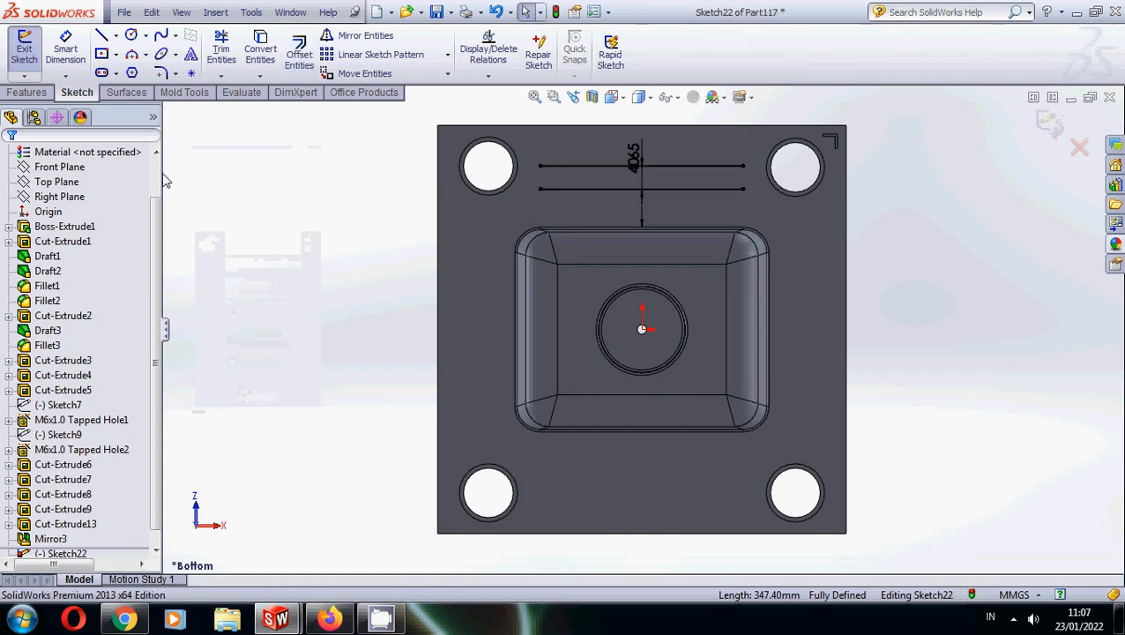
# - Draw a short horizontal centerline ending at the origin and a vertical centerline about 366 mm long from the origin past the block's upper edge
pyautogui.click(116, 35)
pyautogui.click(116, 72)
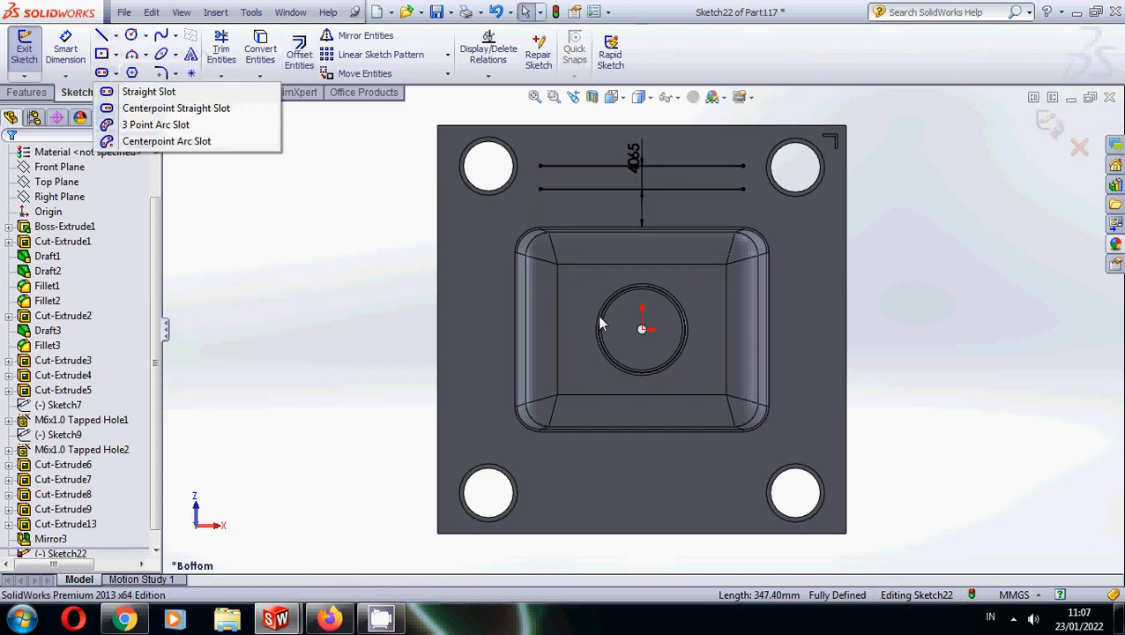
pyautogui.click(345, 159)
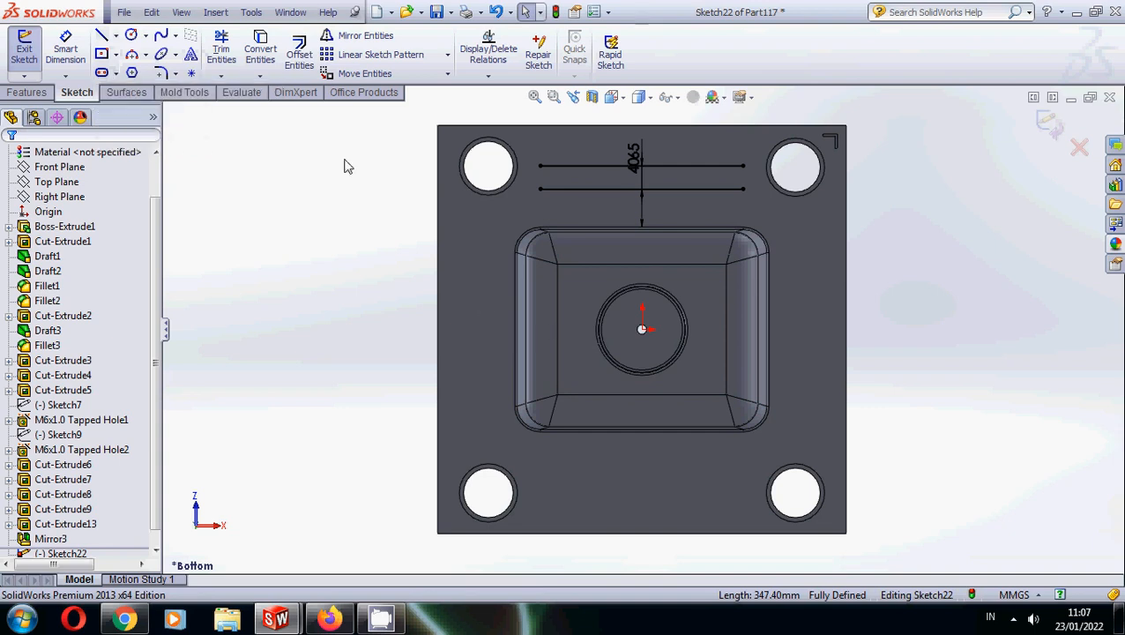
pyautogui.click(116, 37)
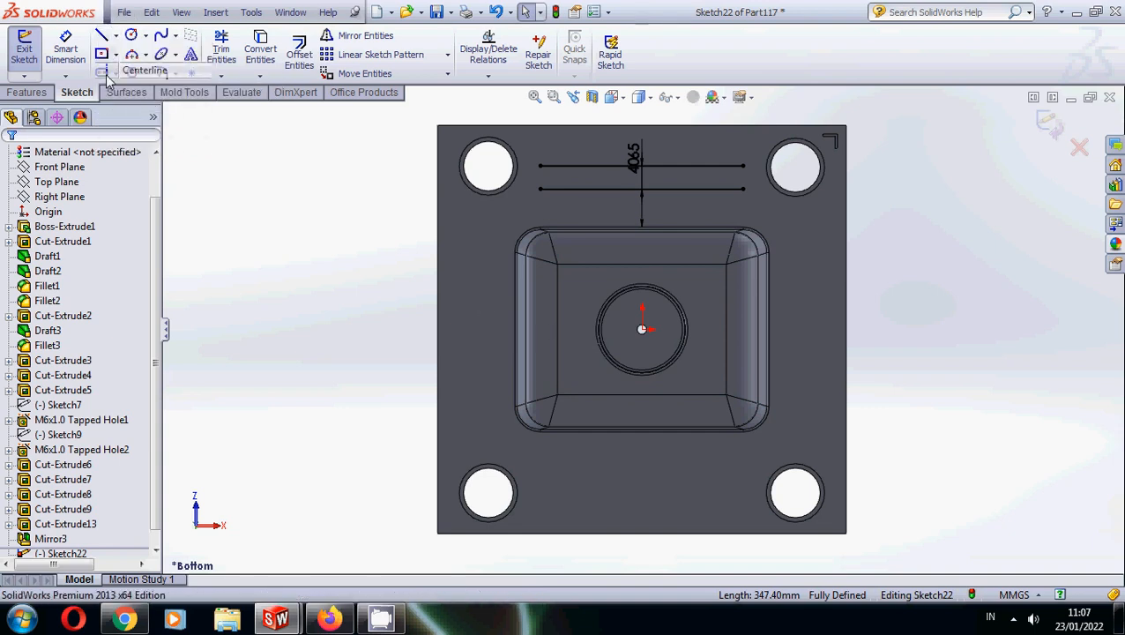
pyautogui.click(107, 74)
pyautogui.click(584, 332)
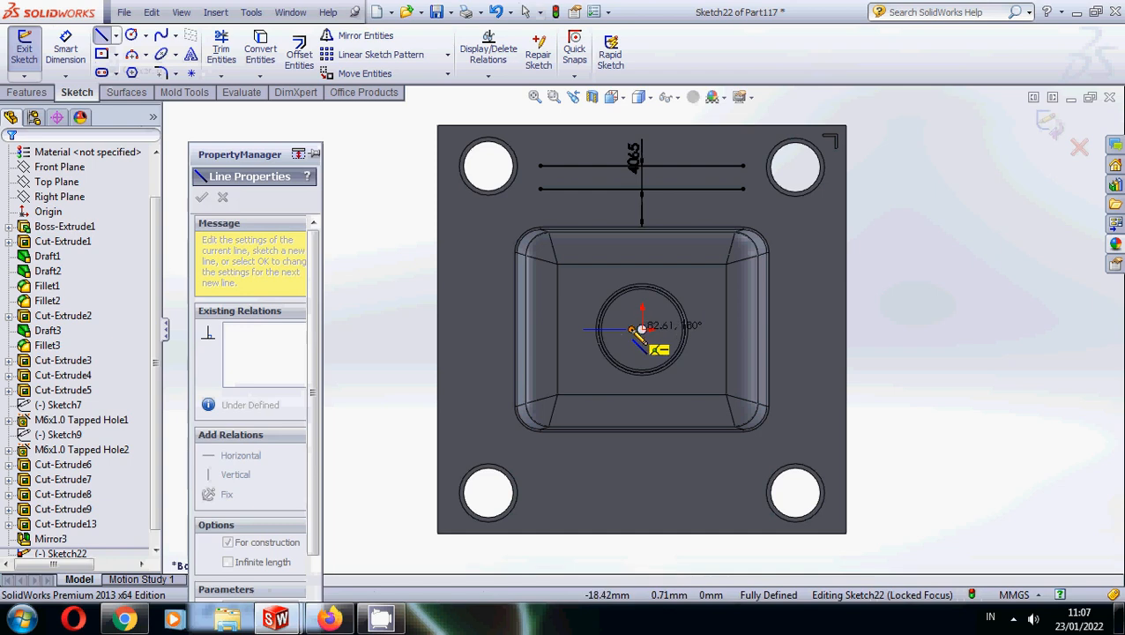
pyautogui.click(642, 329)
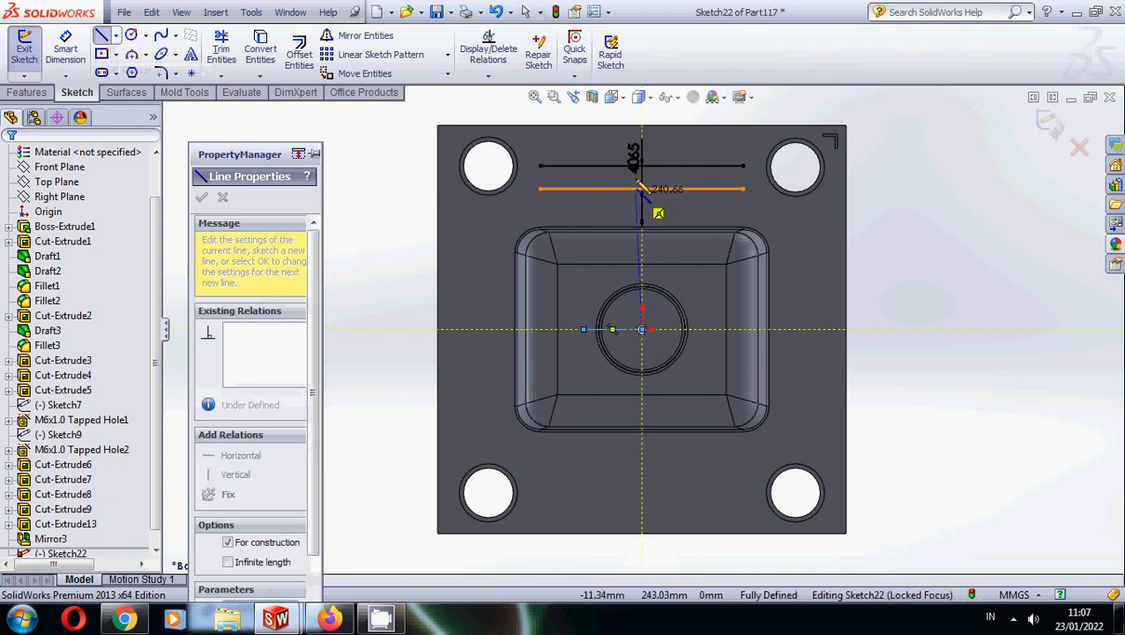
pyautogui.click(642, 116)
pyautogui.press('Escape')
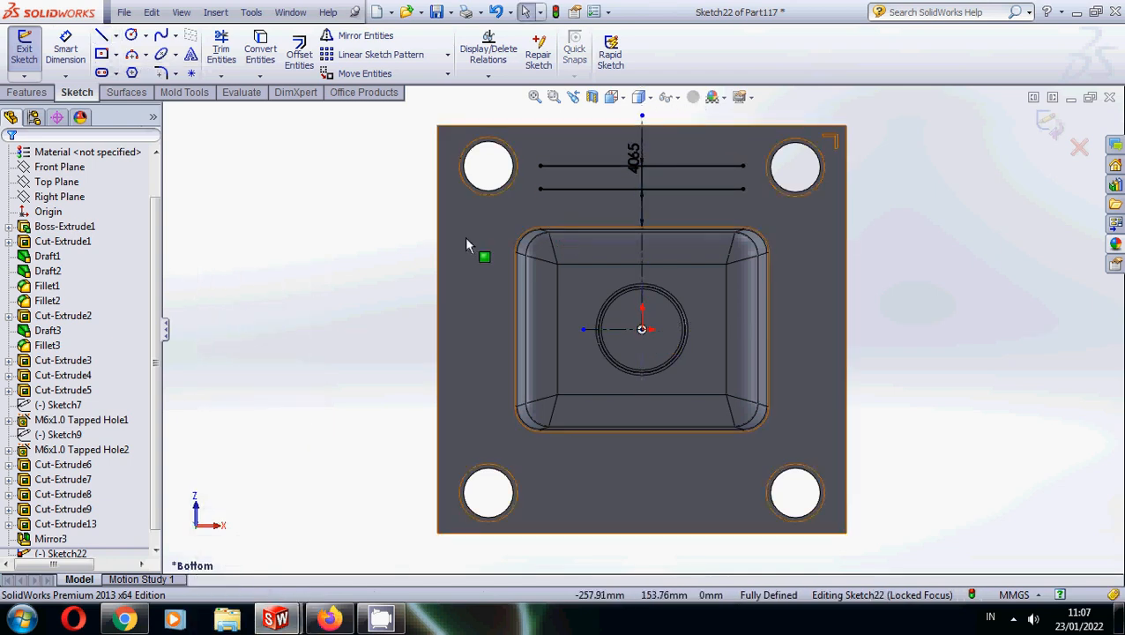
# - Offset the vertical centerline 75 mm in both directions
pyautogui.click(362, 35)
pyautogui.click(294, 55)
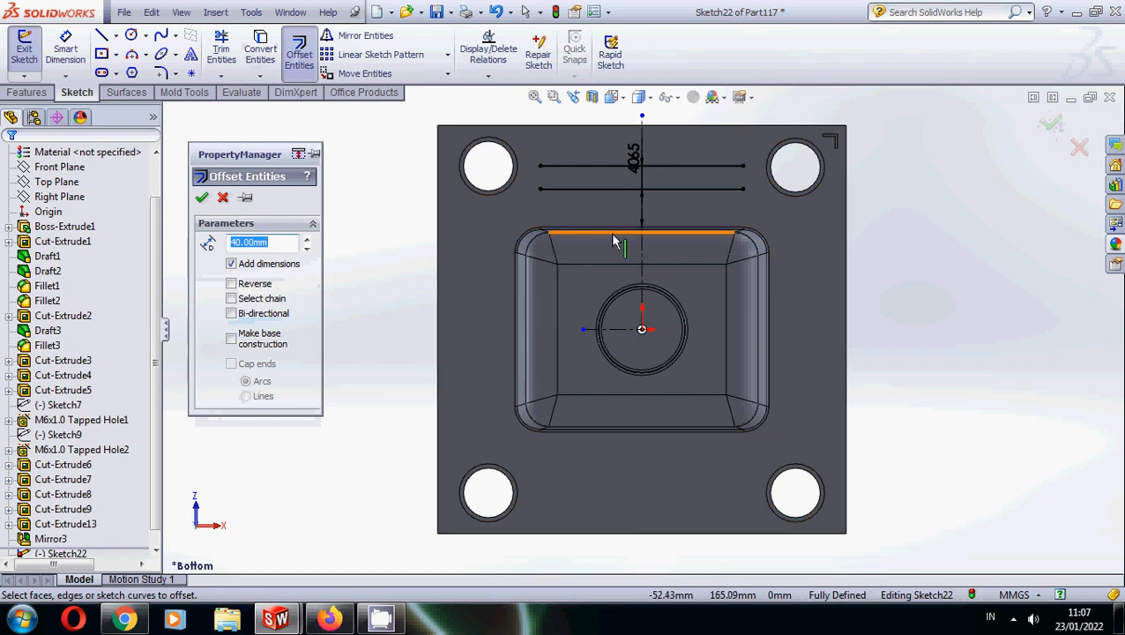
pyautogui.click(643, 256)
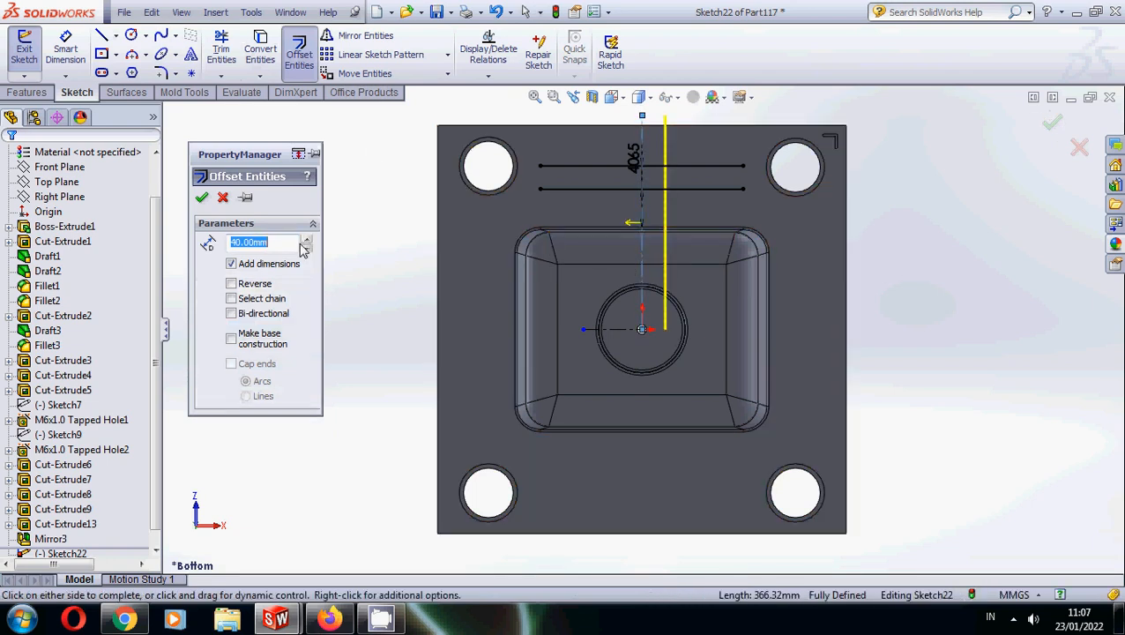
pyautogui.write('75')
pyautogui.press('Return')
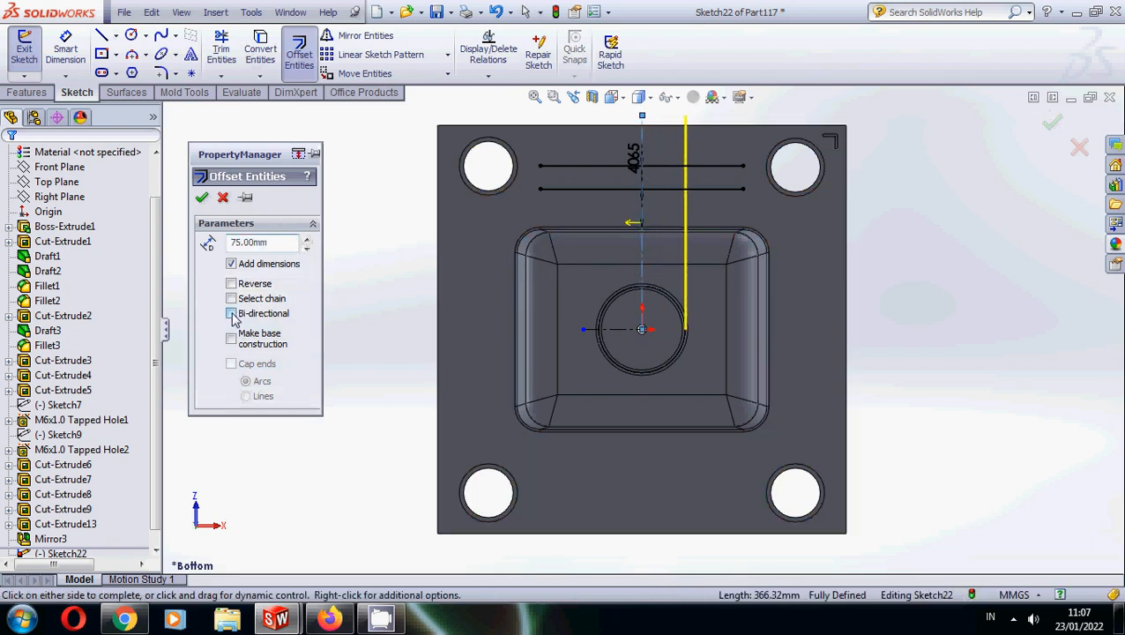
pyautogui.click(231, 314)
pyautogui.click(202, 199)
# - Corner-trim the two horizontal and two vertical offset lines into a closed rectangle above the pocket
pyautogui.click(221, 49)
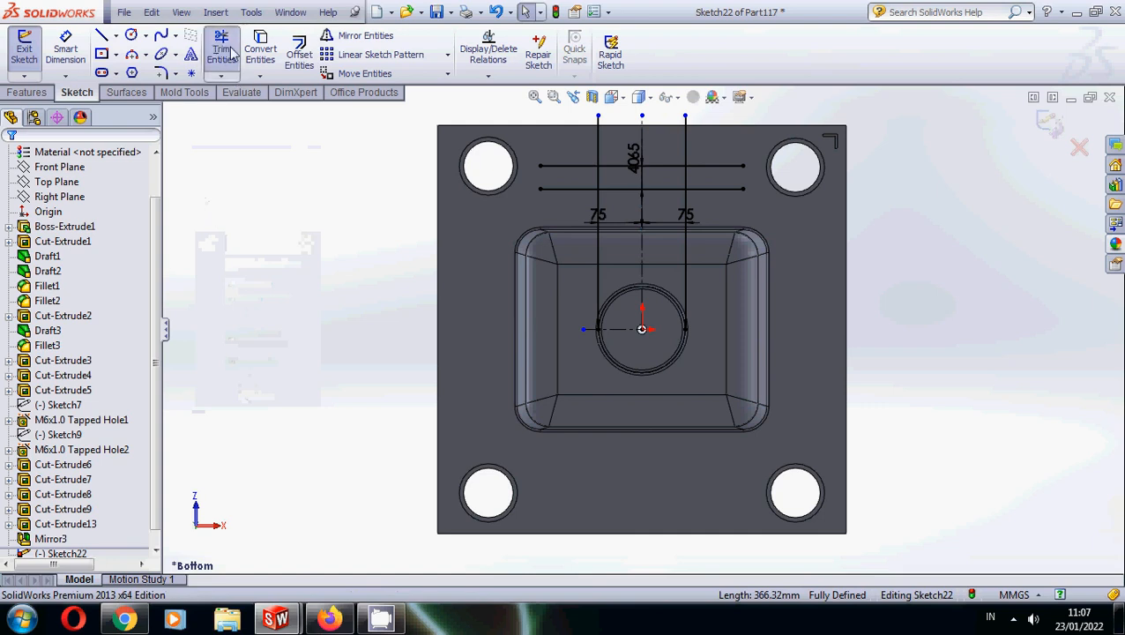
pyautogui.click(600, 180)
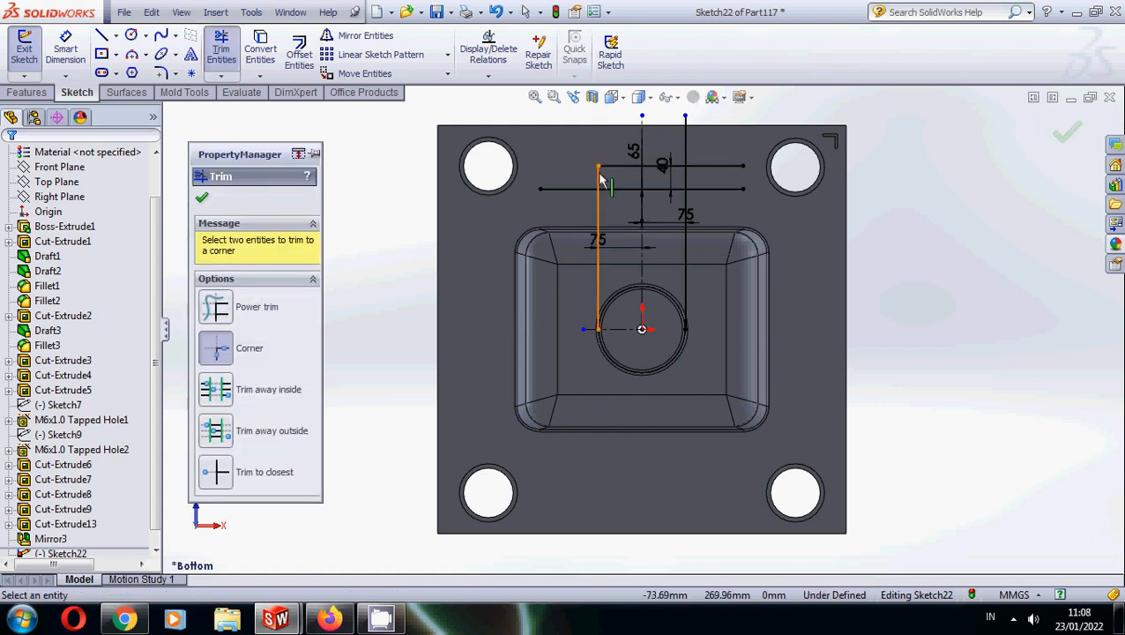
pyautogui.click(600, 173)
pyautogui.click(614, 189)
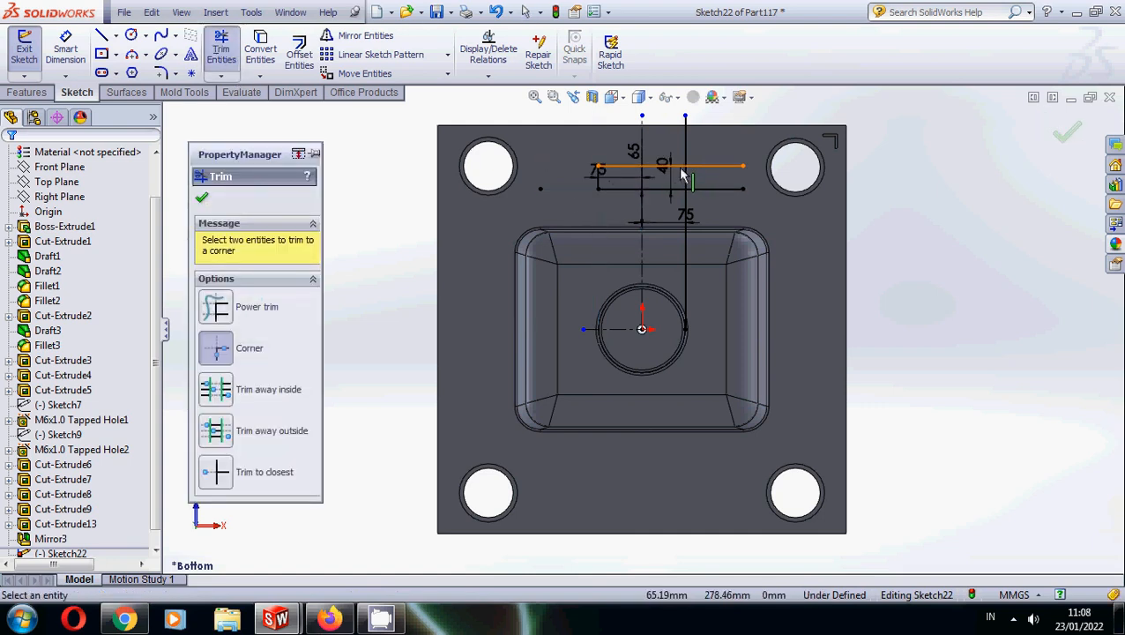
pyautogui.click(682, 167)
pyautogui.click(686, 176)
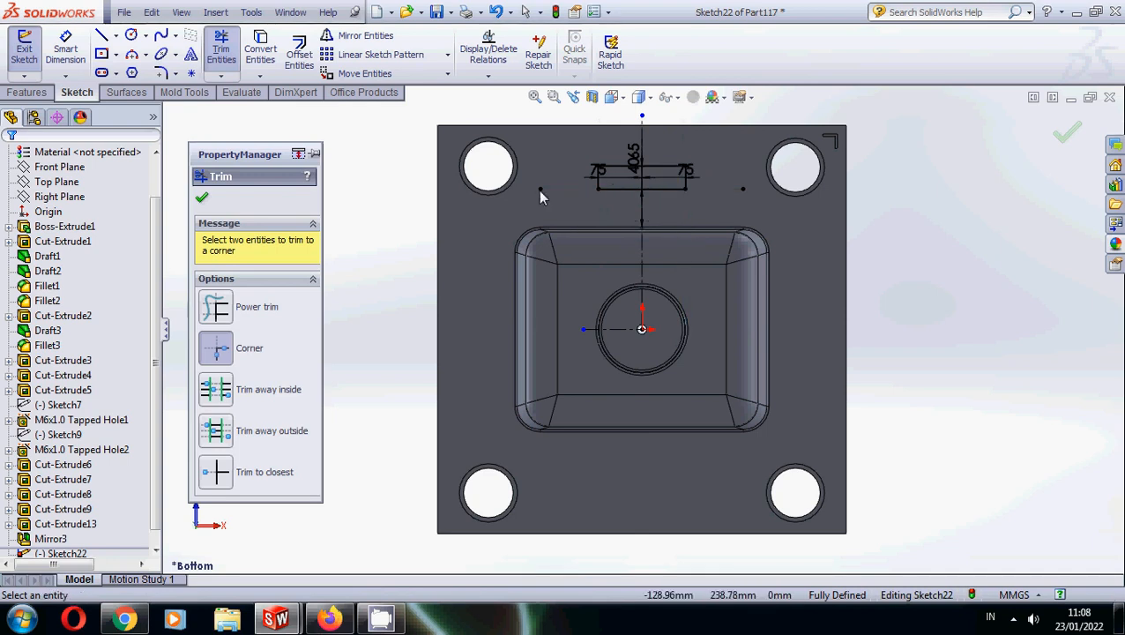
pyautogui.click(201, 200)
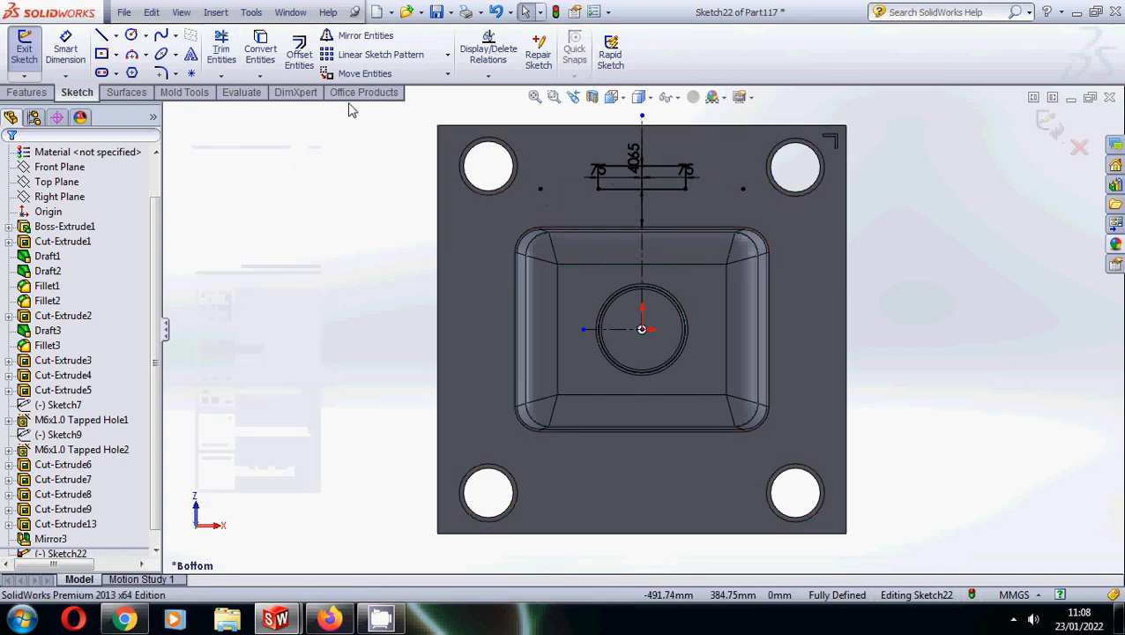
# - Round all four corners of the rectangle with 5 mm sketch fillets
pyautogui.click(161, 73)
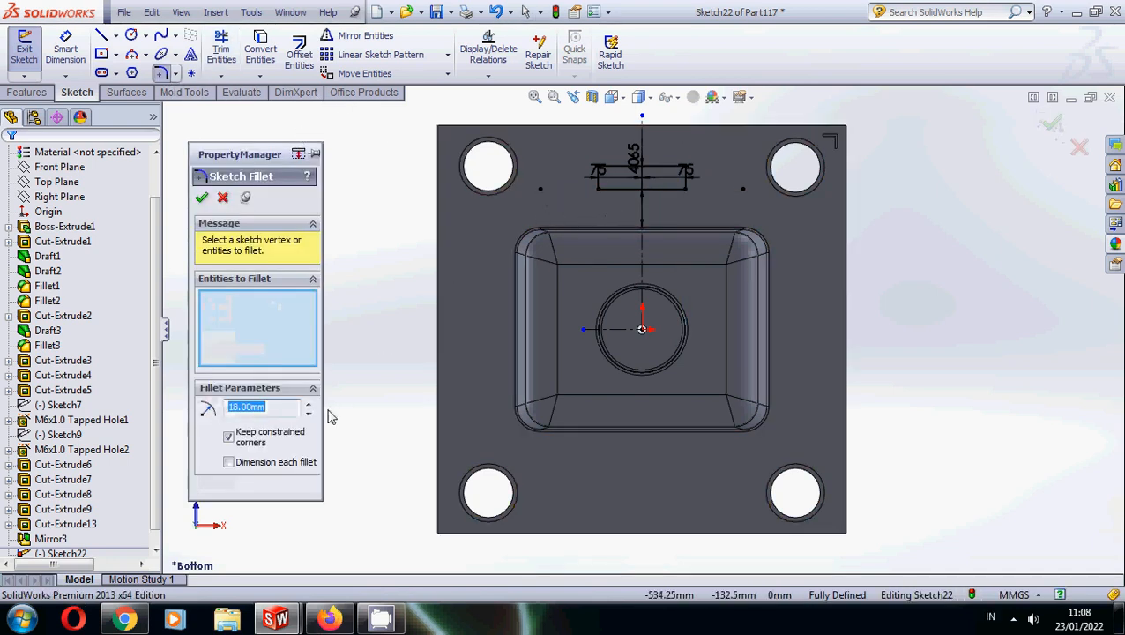
pyautogui.write('5')
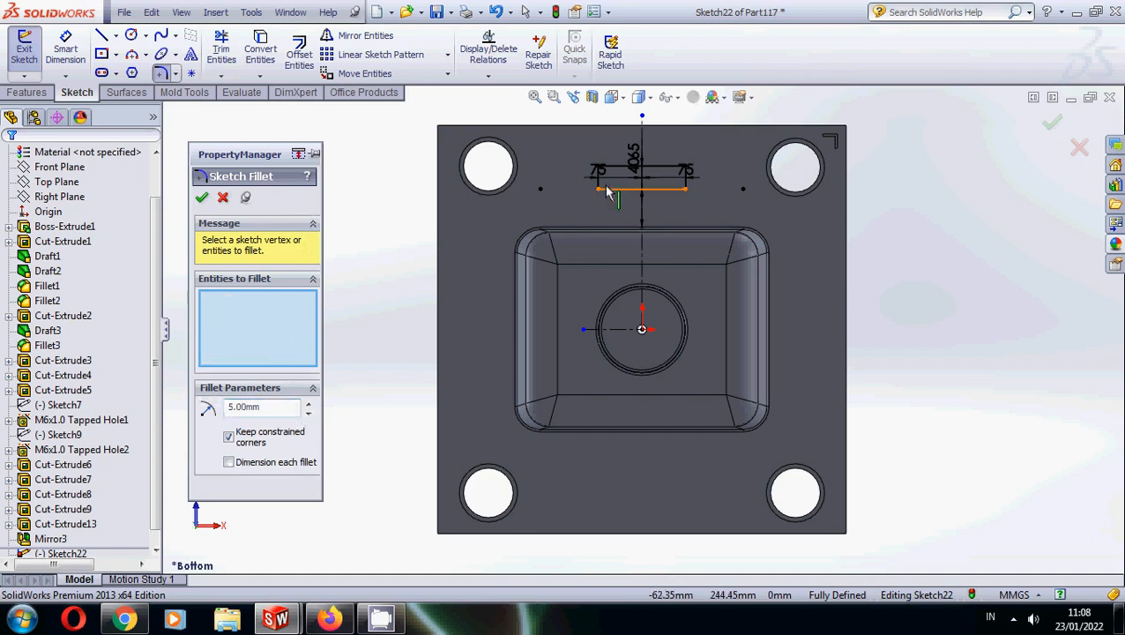
pyautogui.click(607, 189)
pyautogui.click(600, 182)
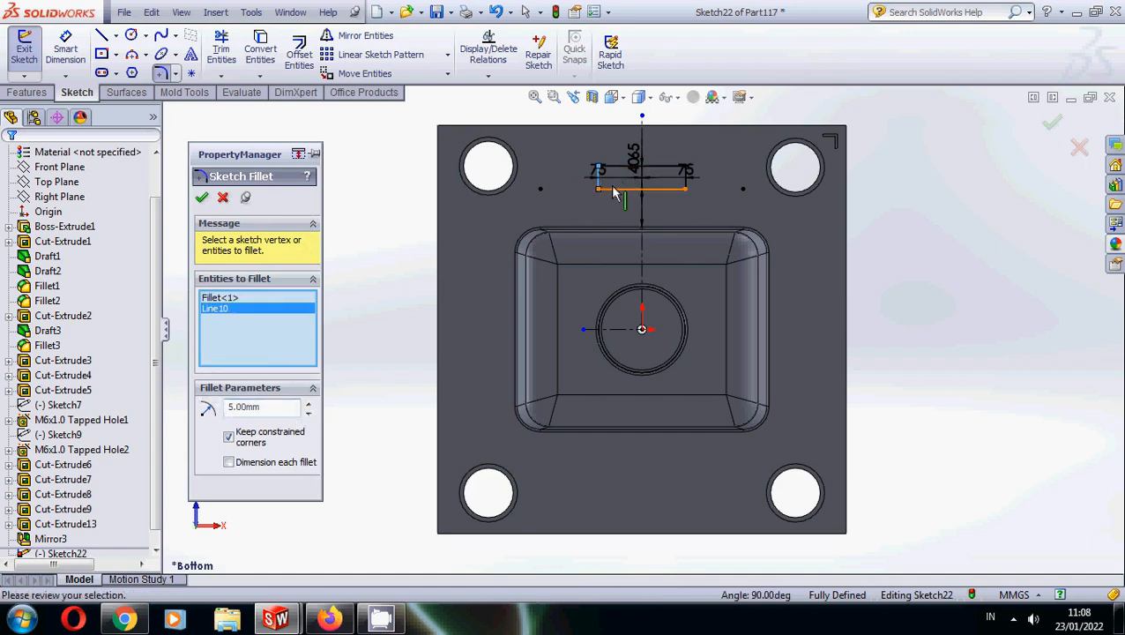
pyautogui.click(682, 172)
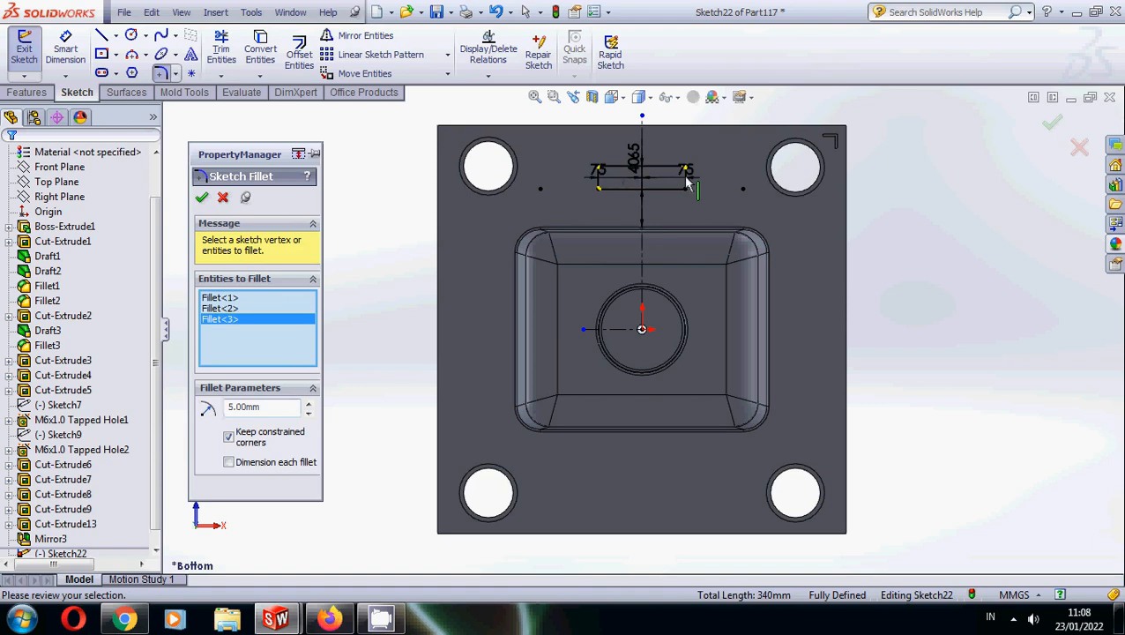
pyautogui.click(686, 184)
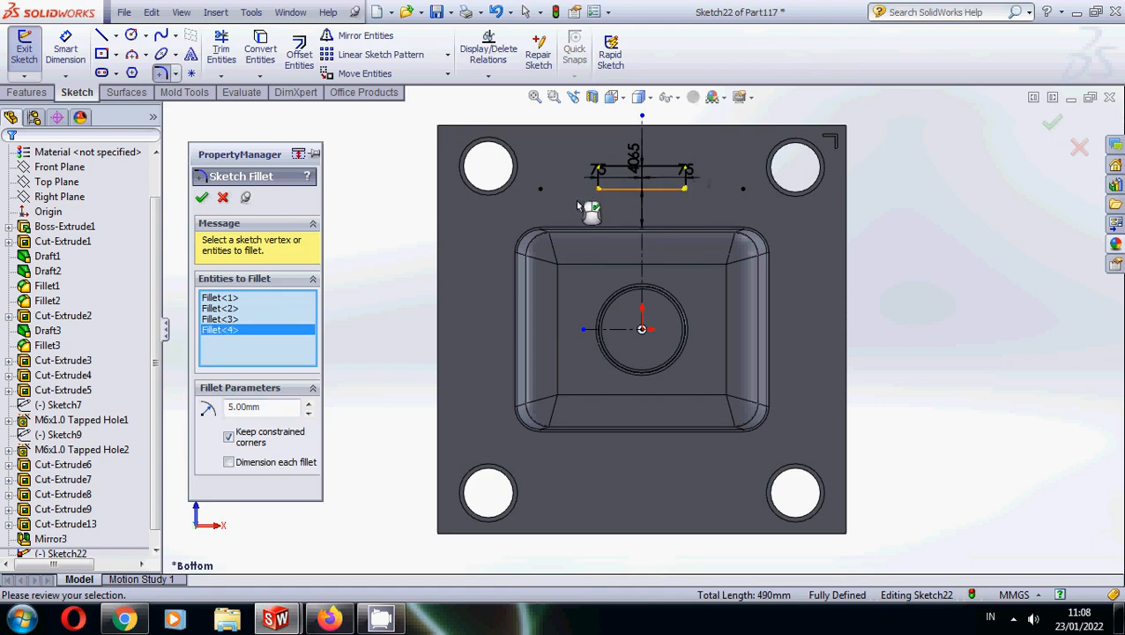
pyautogui.click(201, 197)
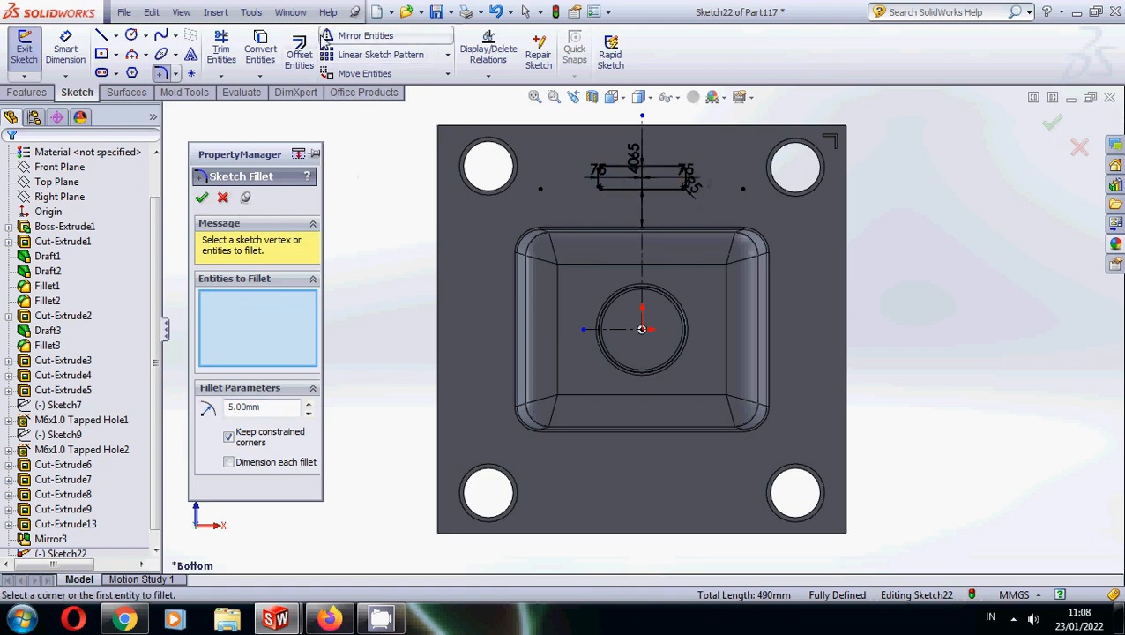
# - Mirror the rounded rectangle about the horizontal centerline to the opposite side of the pocket, keeping the original
pyautogui.click(365, 35)
pyautogui.moveTo(703, 202); pyautogui.dragTo(580, 153)
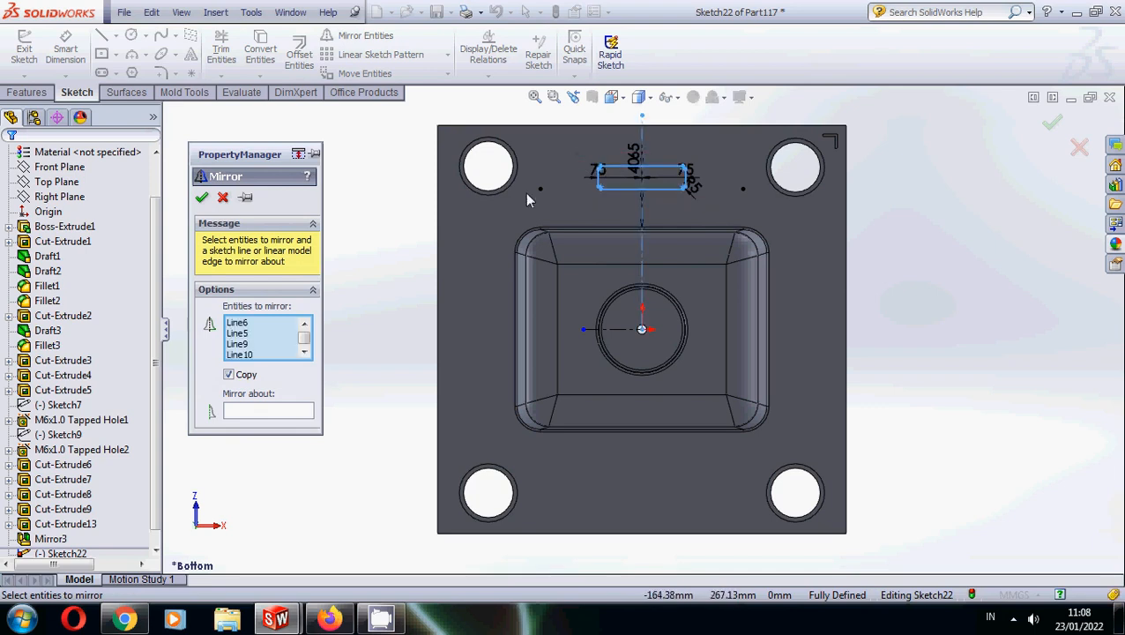
pyautogui.click(642, 348)
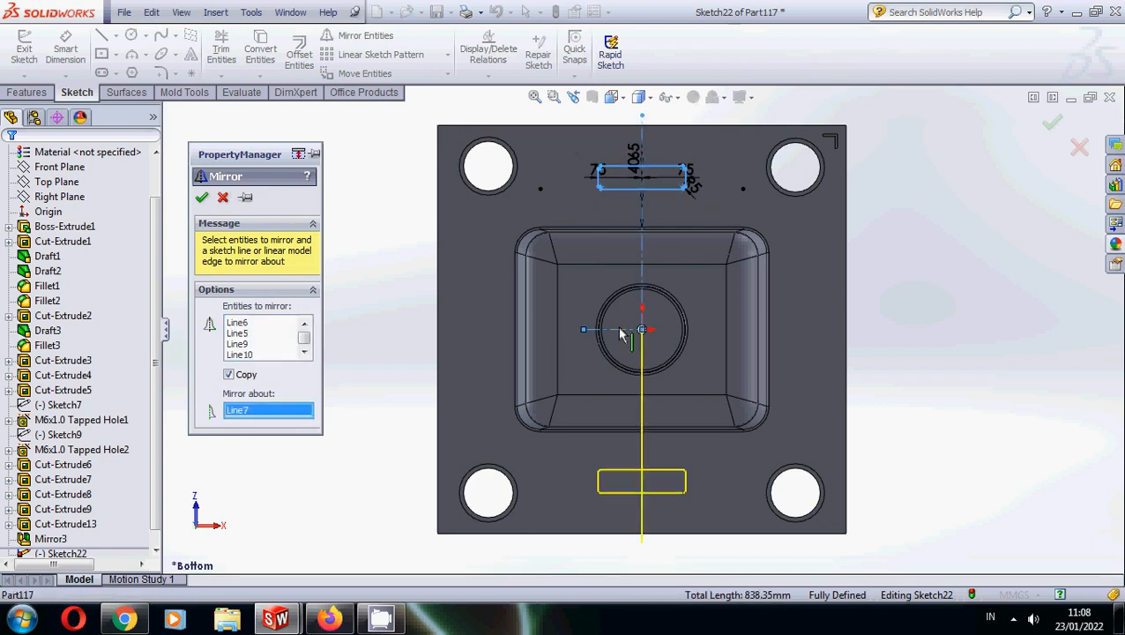
pyautogui.press('Return')
# - Cut-extrude both rounded rectangles into the bottom face to a blind depth of 25 mm
pyautogui.click(26, 93)
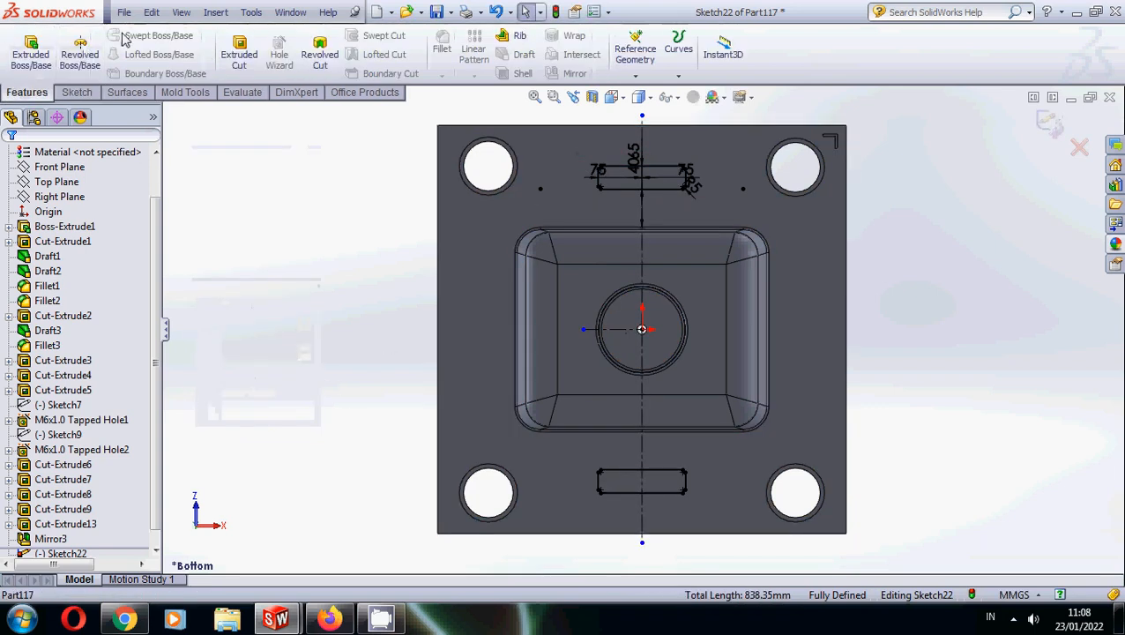
pyautogui.click(238, 48)
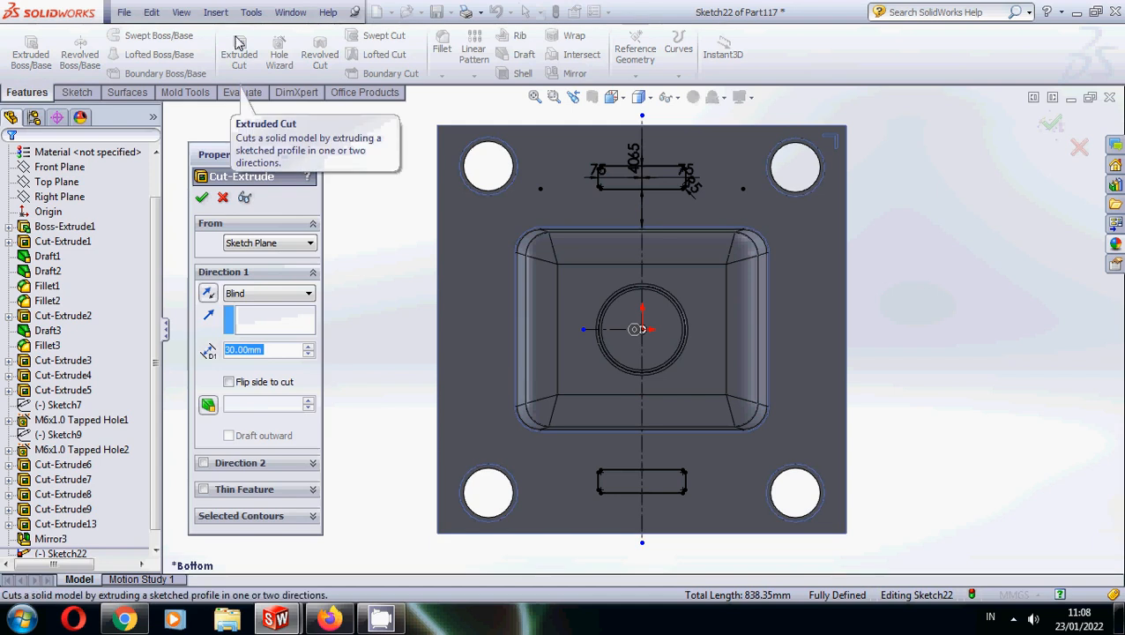
pyautogui.write('25')
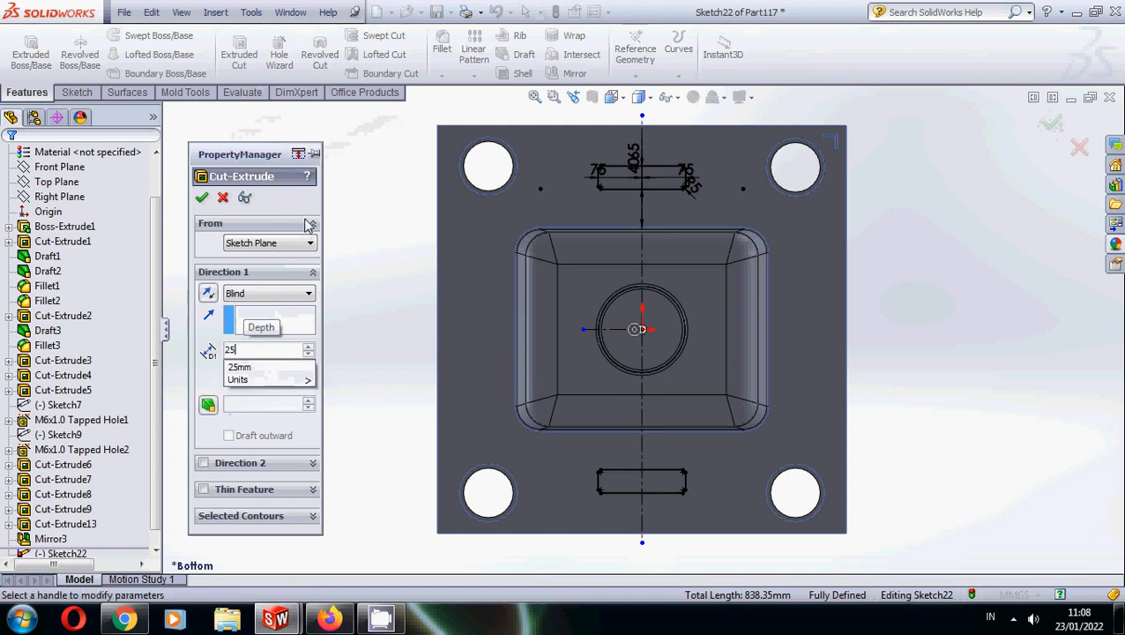
pyautogui.press('Return')
pyautogui.click(204, 198)
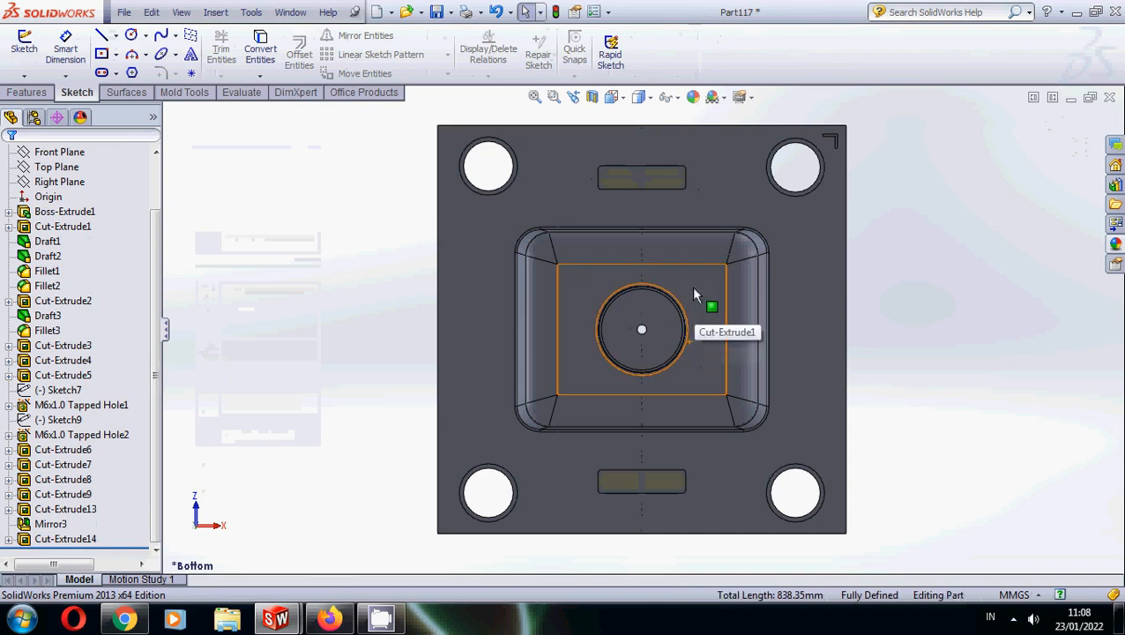
# - Start a sketch on the floor of the upper rounded rectangular recess, viewed from the bottom
pyautogui.moveTo(694, 290); pyautogui.dragTo(721, 211, button='middle')
pyautogui.scroll(-3, 684, 195)
pyautogui.click(629, 149)
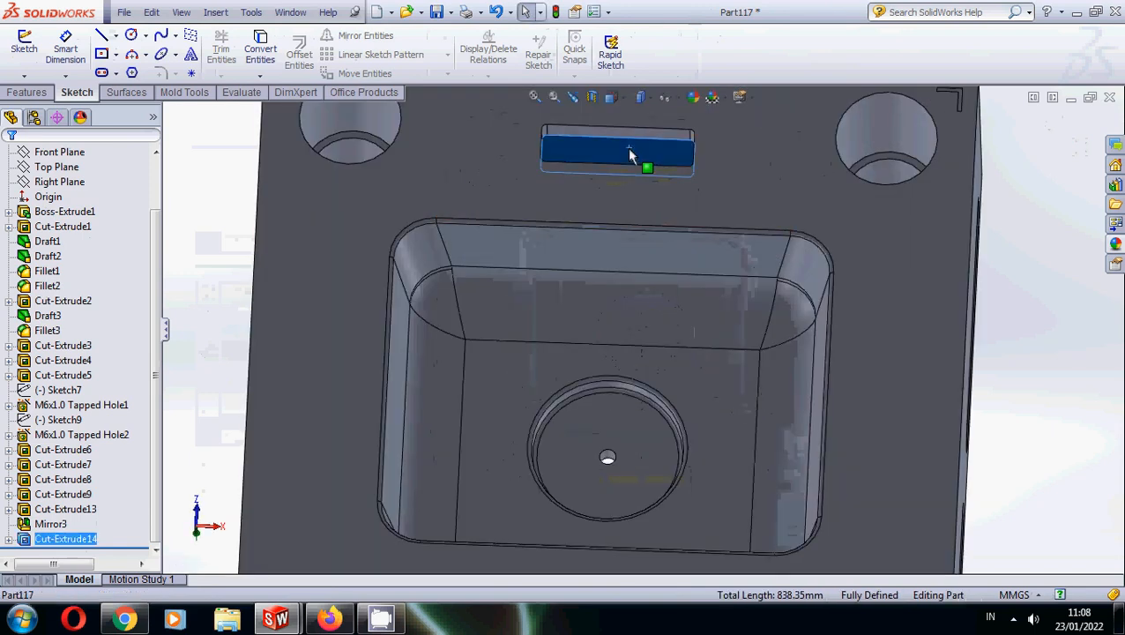
pyautogui.rightClick(630, 156)
pyautogui.click(662, 128)
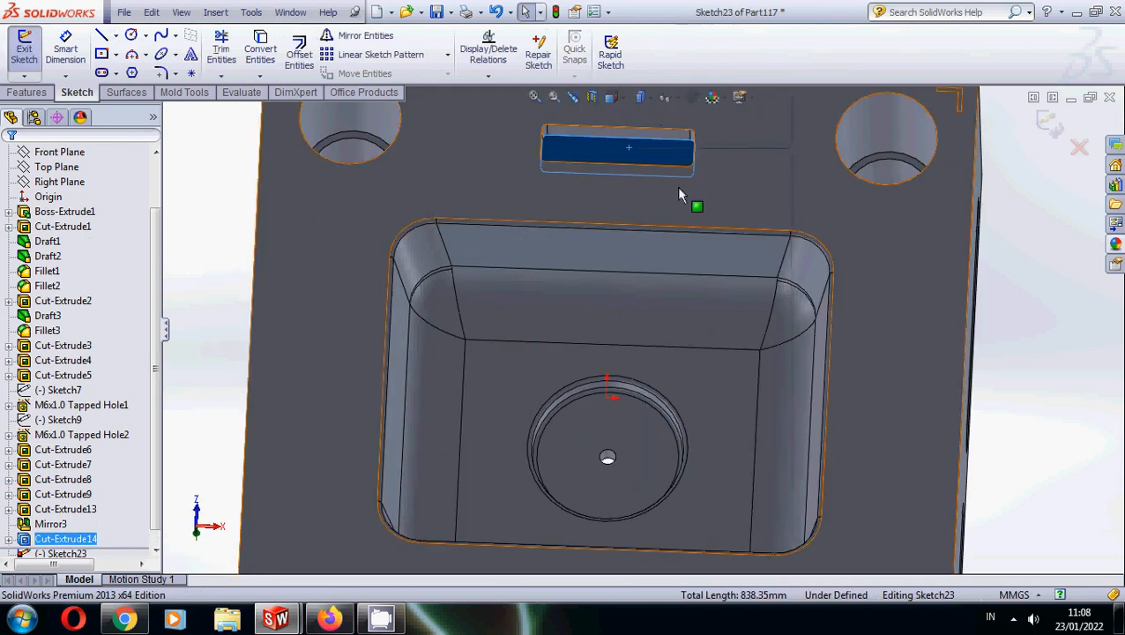
pyautogui.click(612, 97)
pyautogui.click(633, 181)
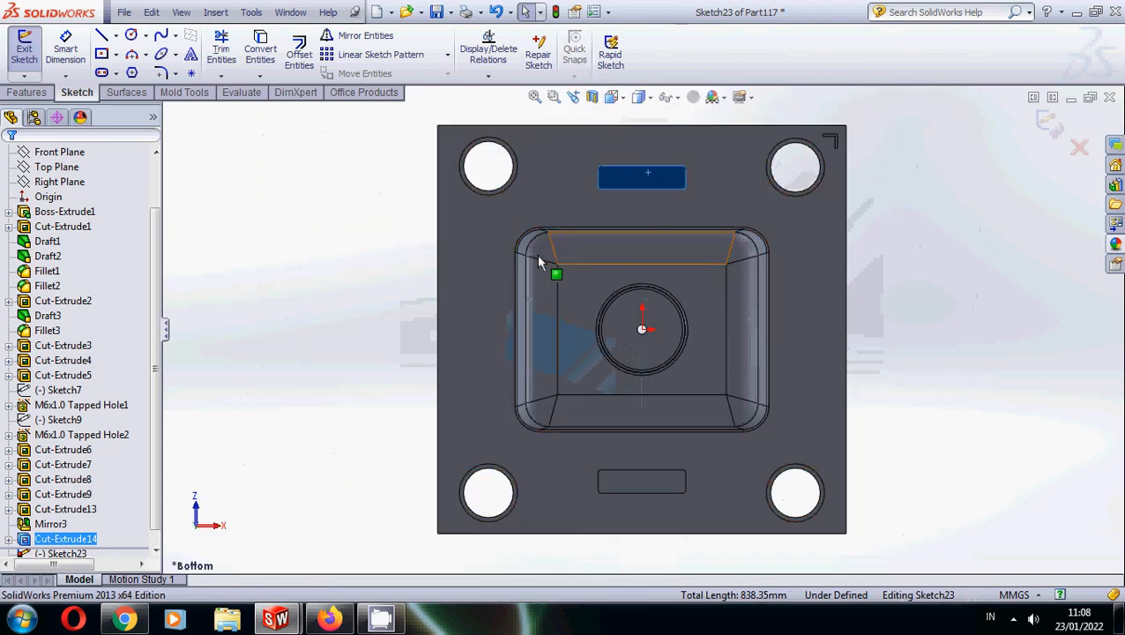
# - Place a sketch point inside the upper recess near its right end, level with the midpoint of the short edge
pyautogui.click(192, 74)
pyautogui.scroll(-5, 675, 172)
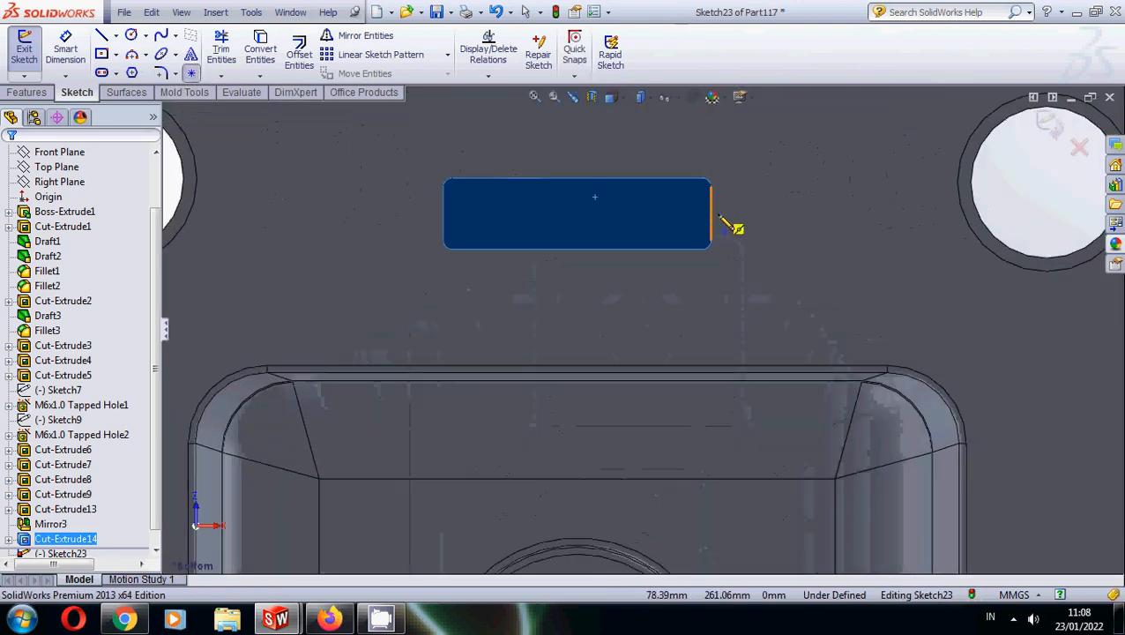
pyautogui.click(711, 214)
pyautogui.click(683, 215)
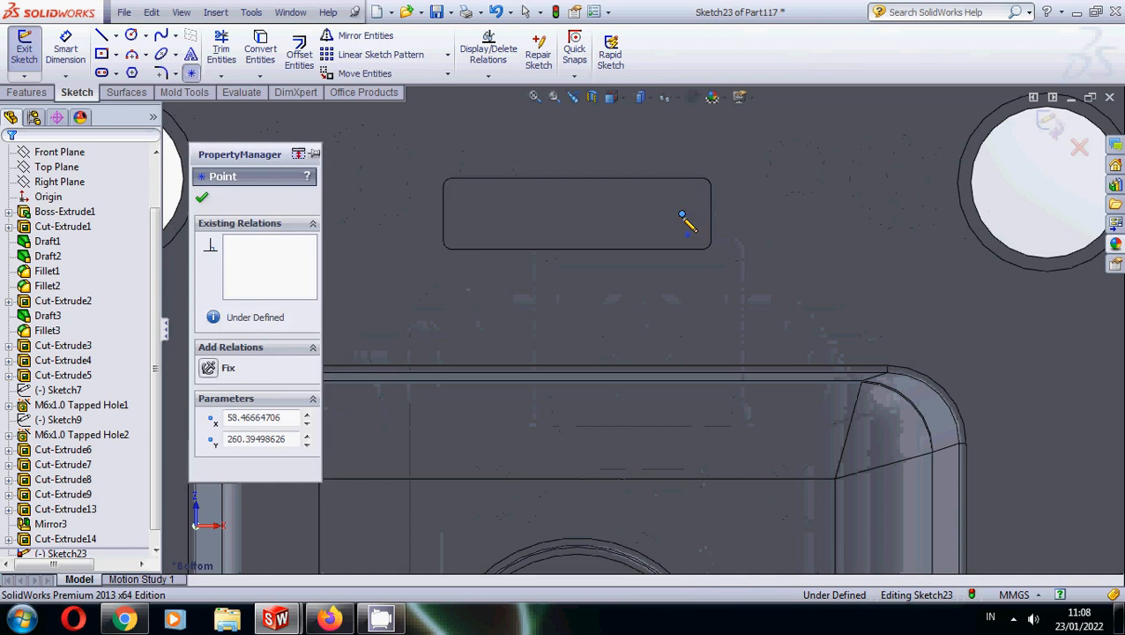
pyautogui.press('Escape')
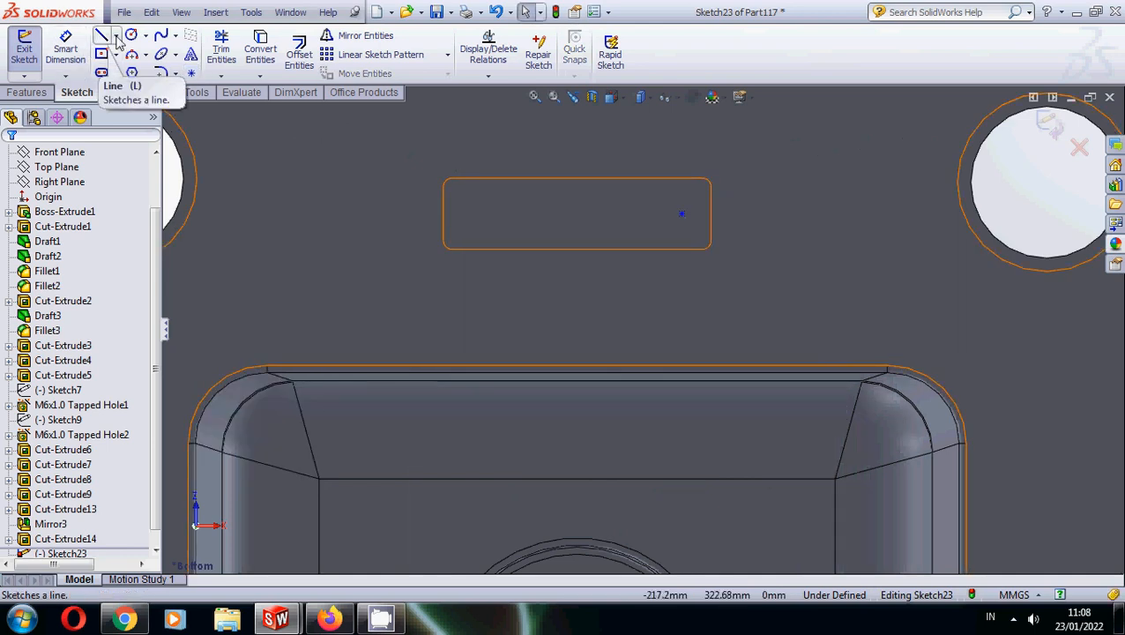
# - Sketch a vertical centerline from the origin up past the central circular hole
pyautogui.click(145, 35)
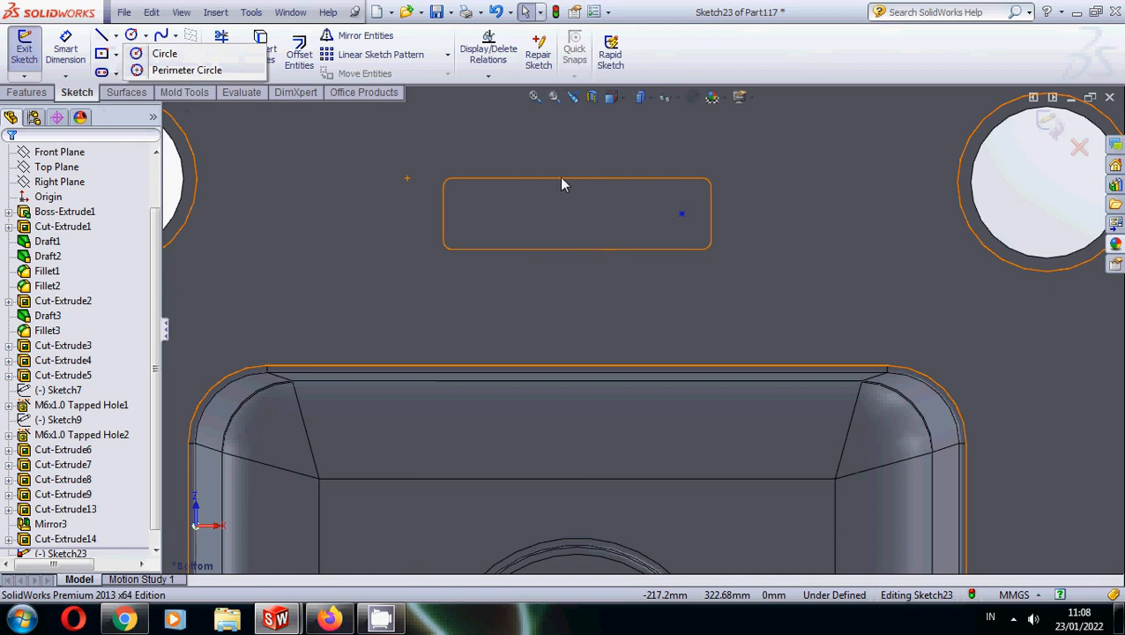
pyautogui.click(115, 36)
pyautogui.click(115, 69)
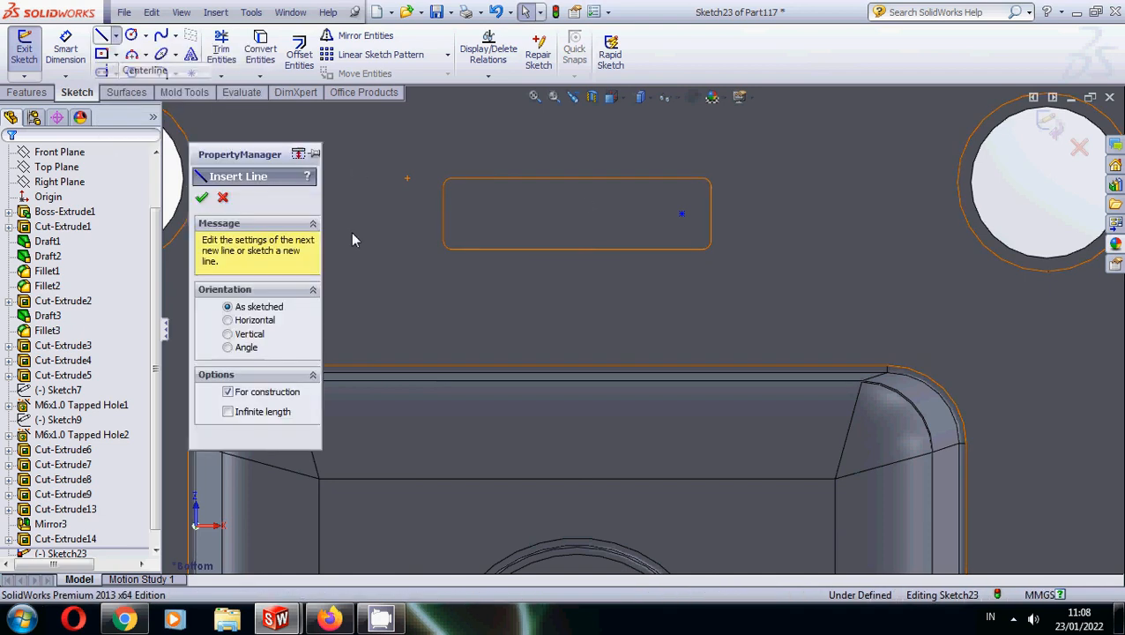
pyautogui.scroll(5, 653, 432)
pyautogui.scroll(3, 633, 425)
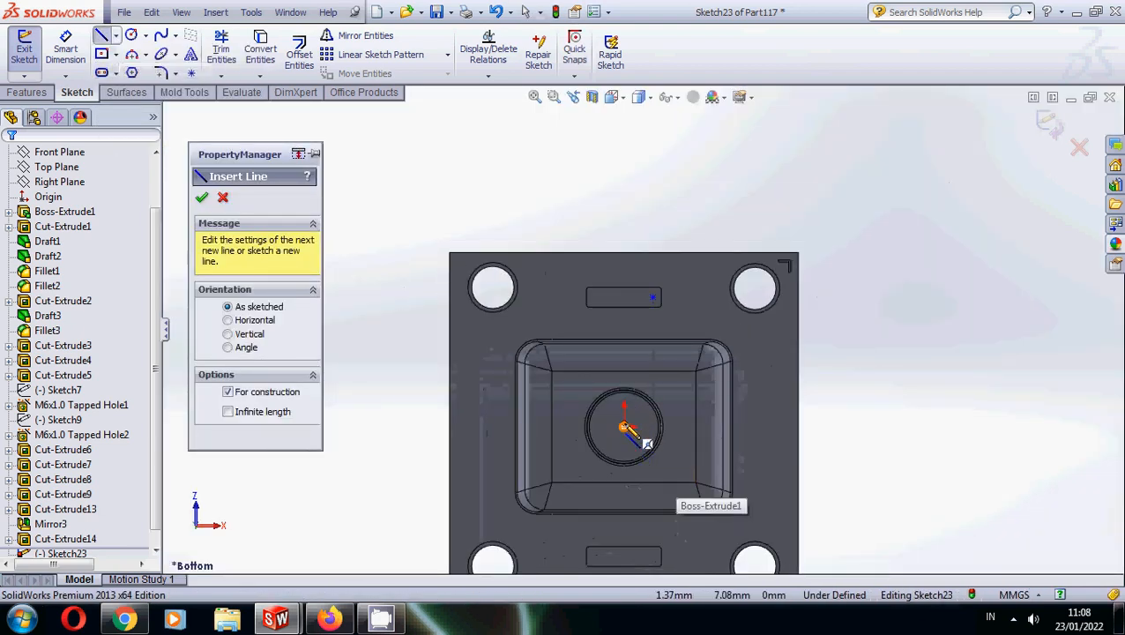
pyautogui.click(623, 429)
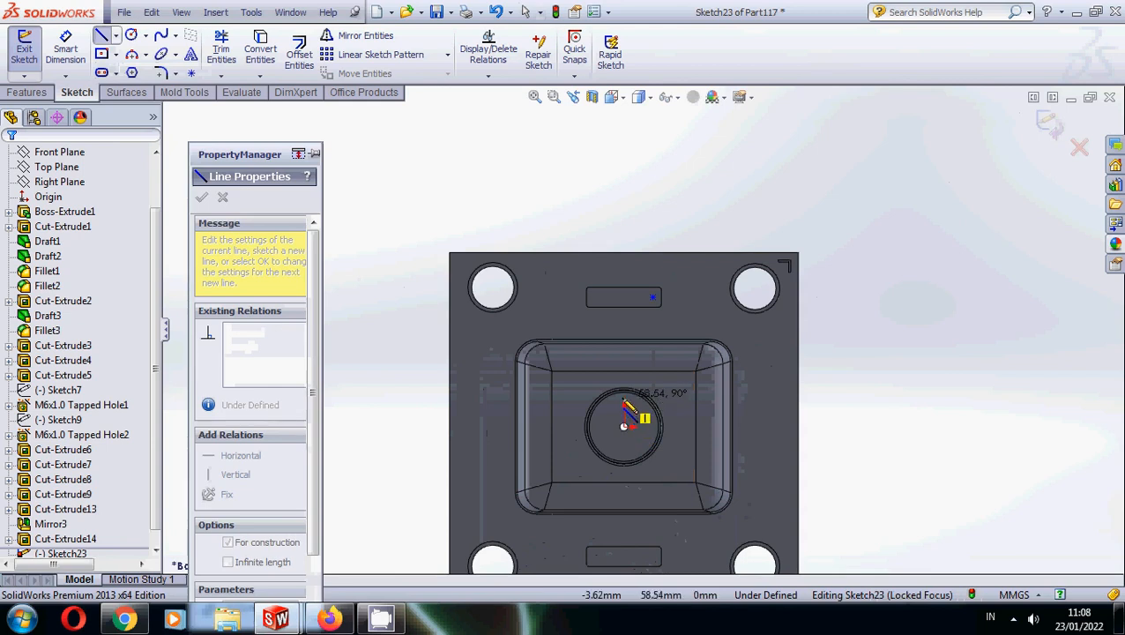
pyautogui.click(624, 376)
pyautogui.press('Escape')
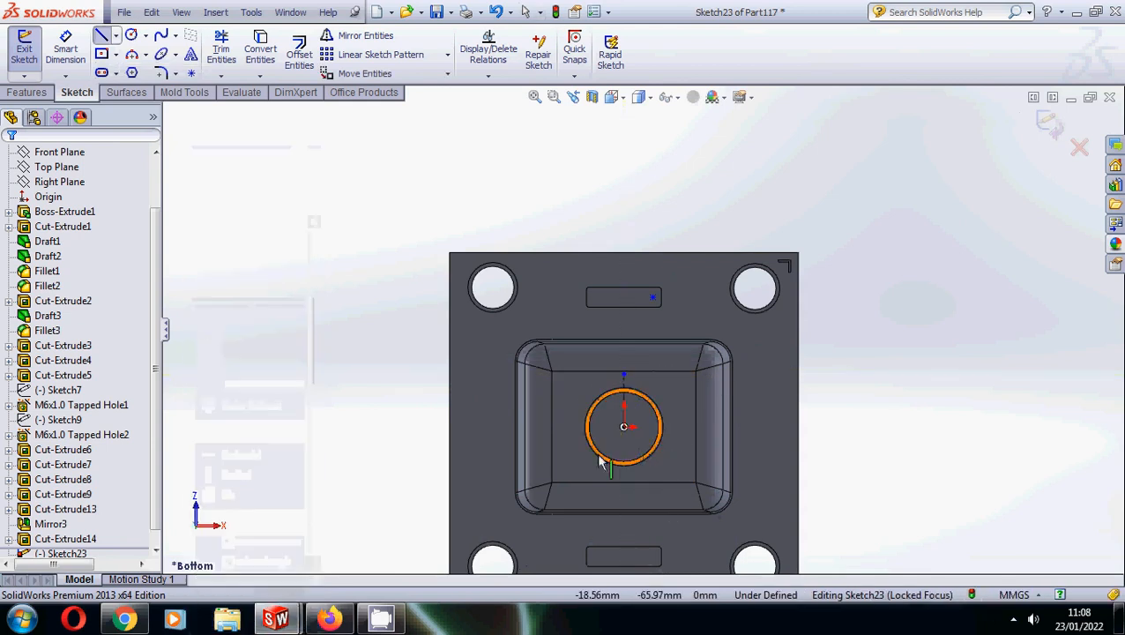
# - Sketch a horizontal centerline from the origin to the left, past the edge of the central circular hole
pyautogui.click(116, 35)
pyautogui.click(124, 71)
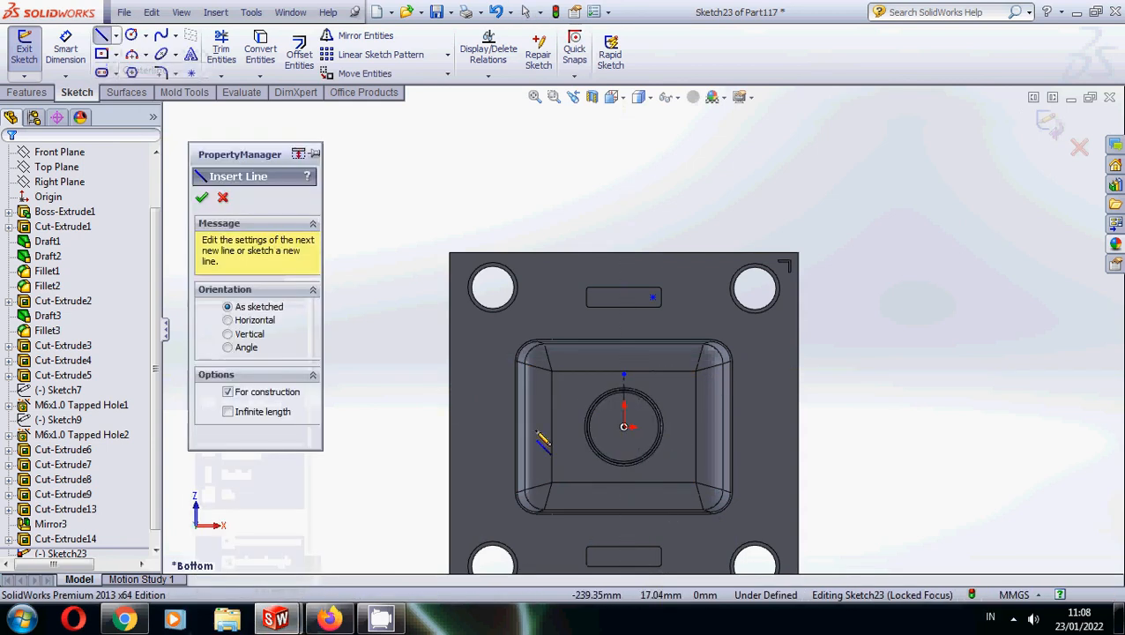
pyautogui.click(624, 428)
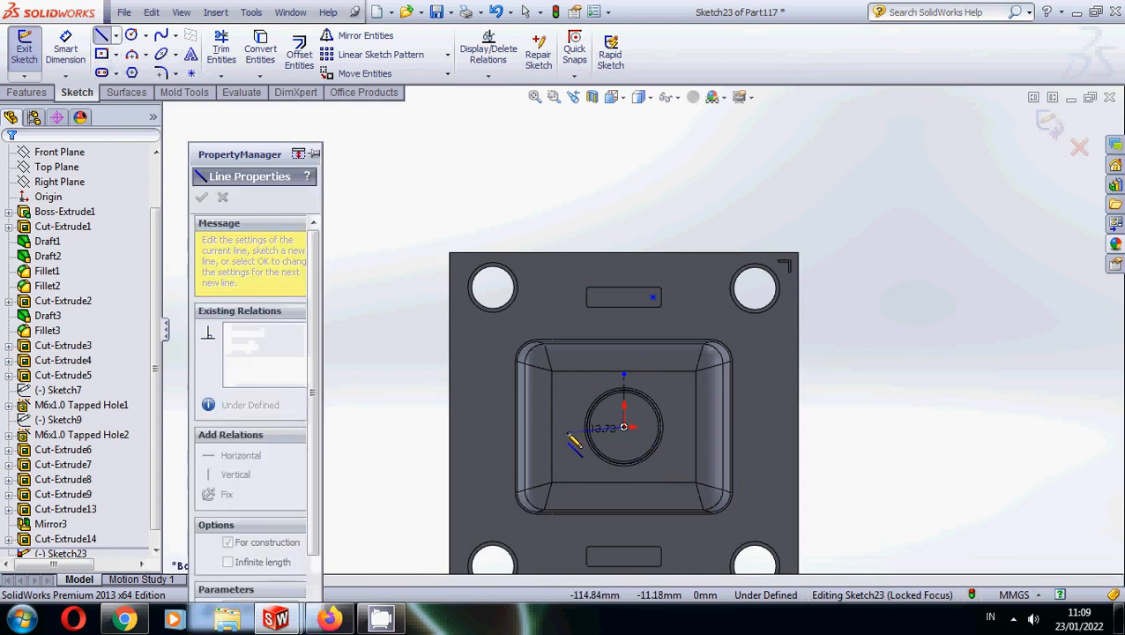
pyautogui.click(566, 428)
pyautogui.press('Escape')
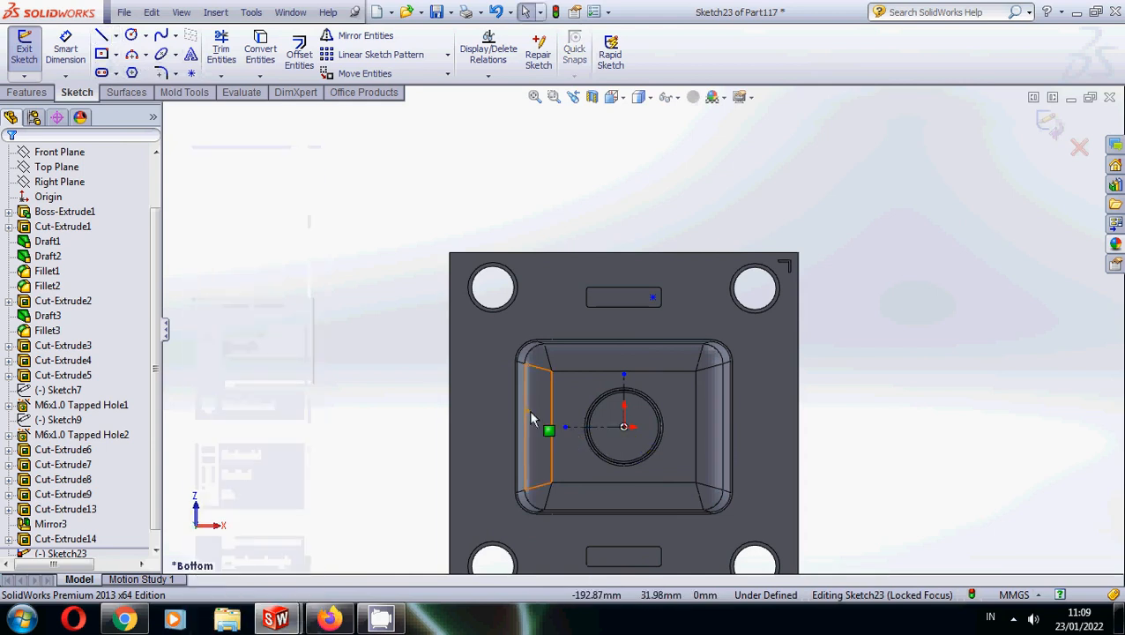
# - Dimension the point 25 mm from the recess's right short edge
pyautogui.click(60, 52)
pyautogui.scroll(-8, 673, 365)
pyautogui.click(770, 425)
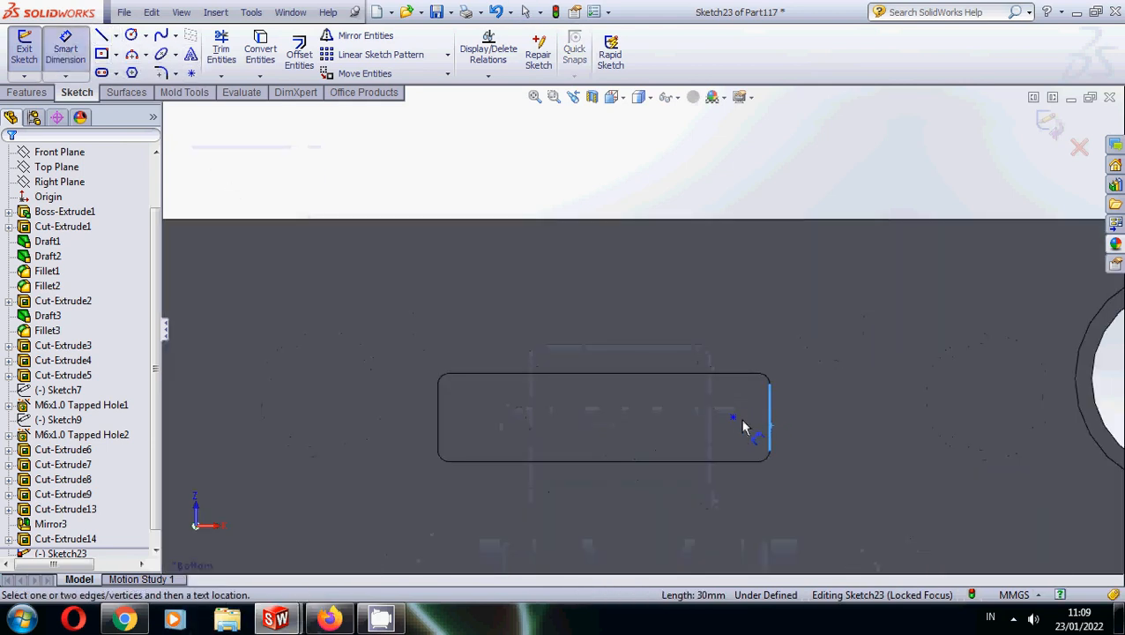
pyautogui.click(735, 418)
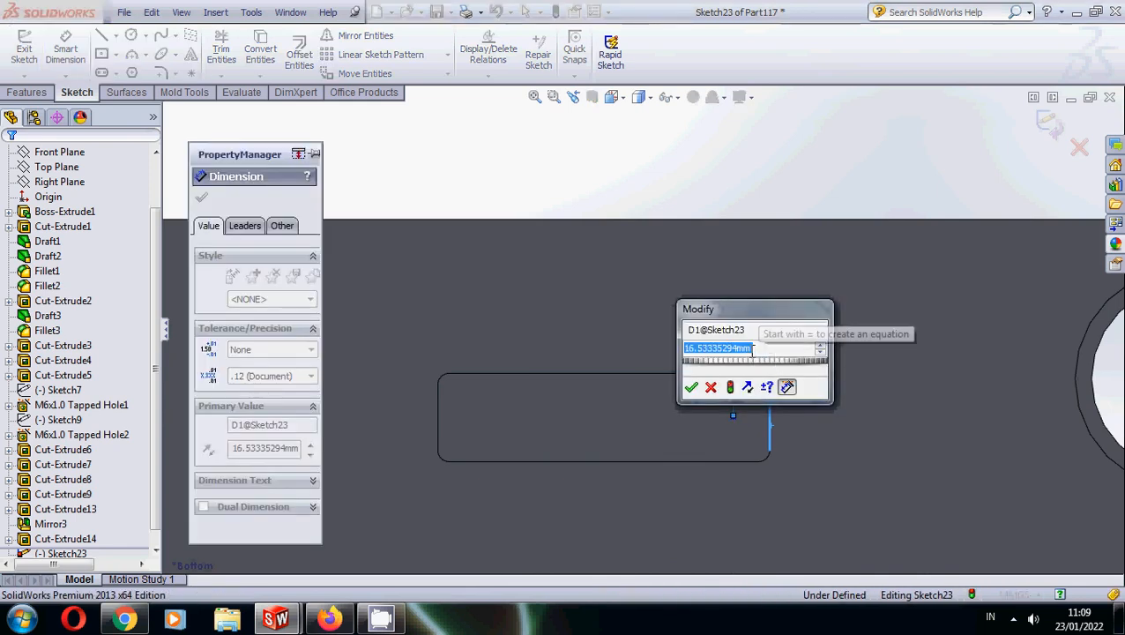
pyautogui.write('25')
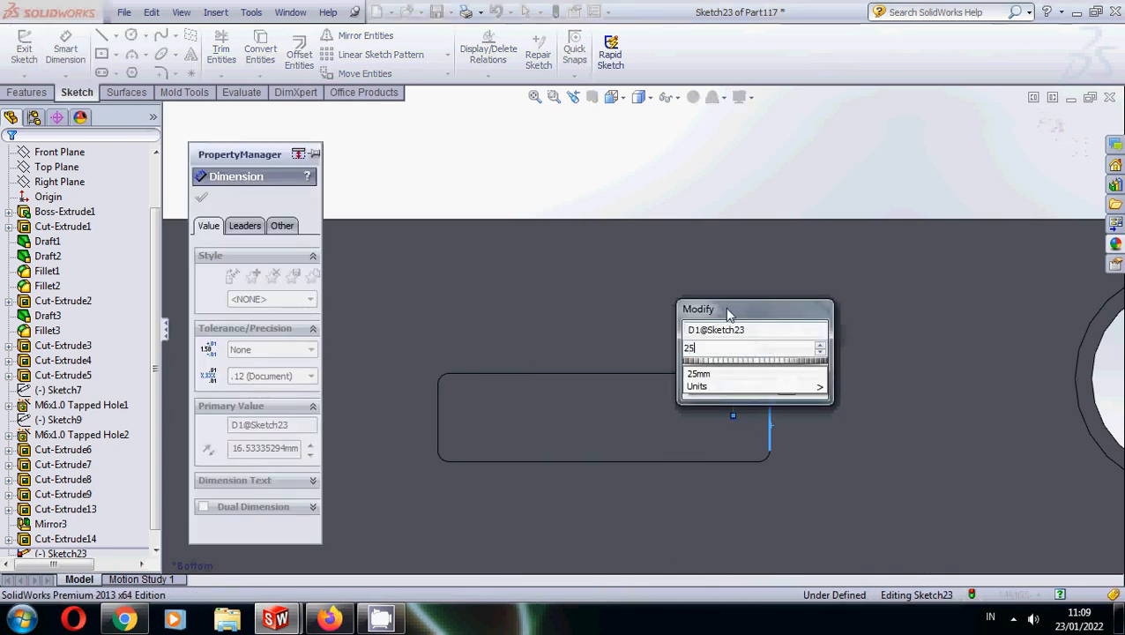
pyautogui.press('Return')
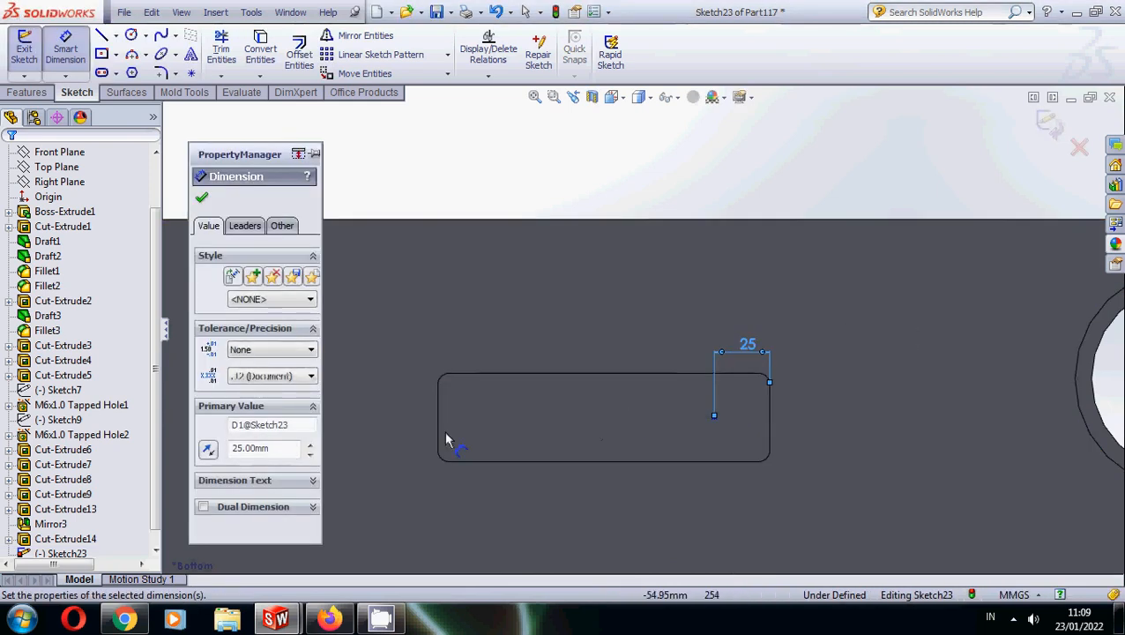
pyautogui.click(203, 199)
# - Mirror the point about the vertical centerline to the other end of the recess, keeping the original
pyautogui.click(357, 35)
pyautogui.scroll(3, 750, 471)
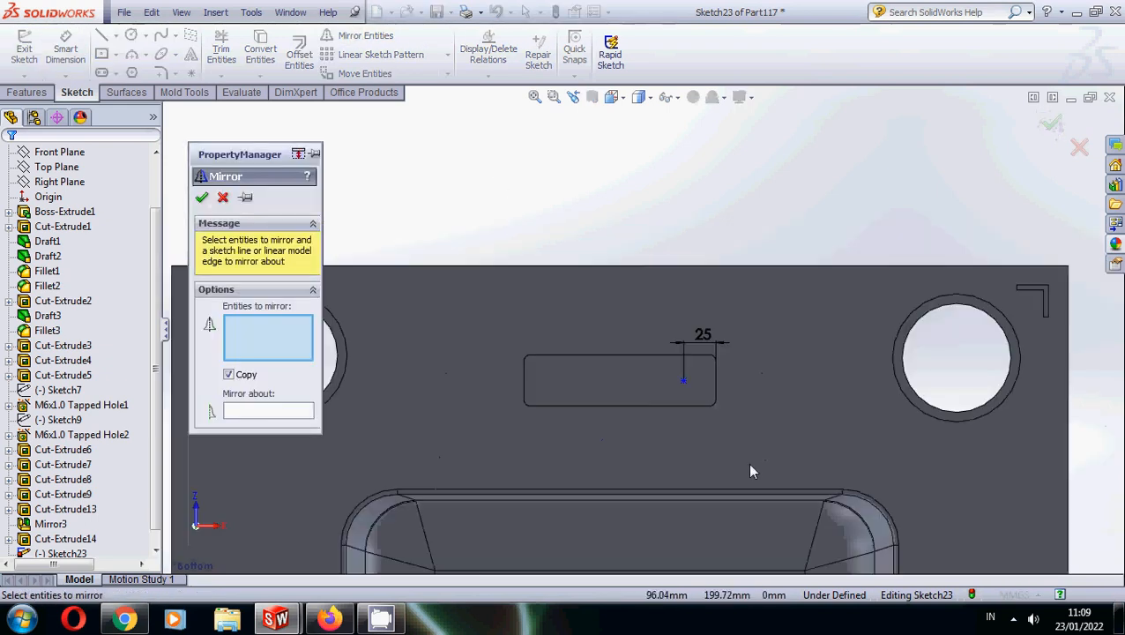
pyautogui.click(284, 413)
pyautogui.scroll(3, 642, 335)
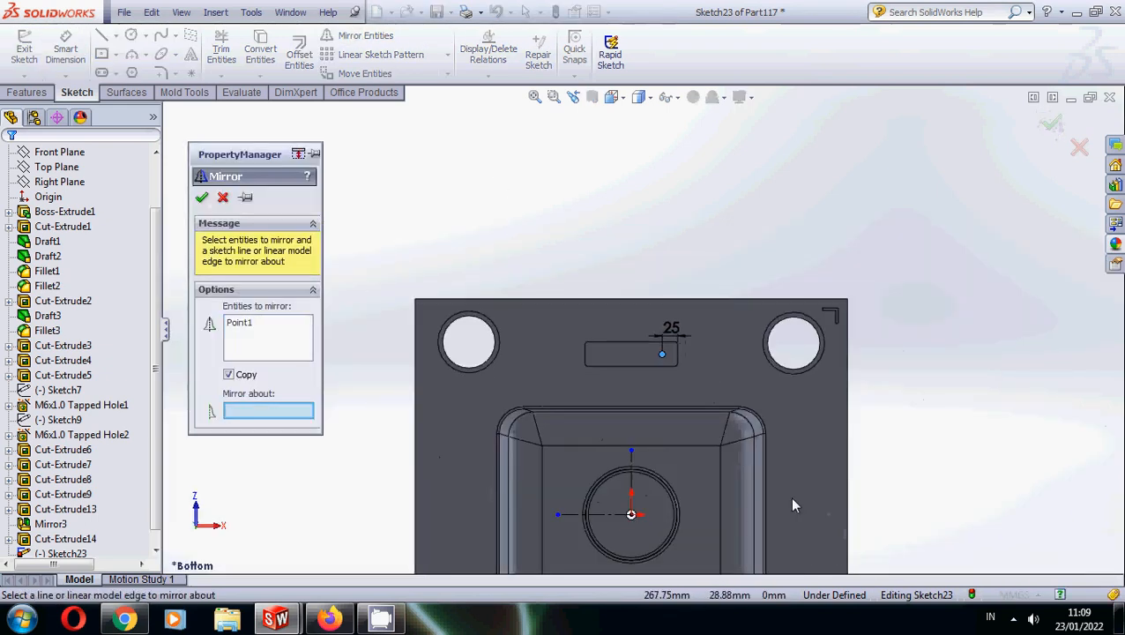
pyautogui.click(632, 461)
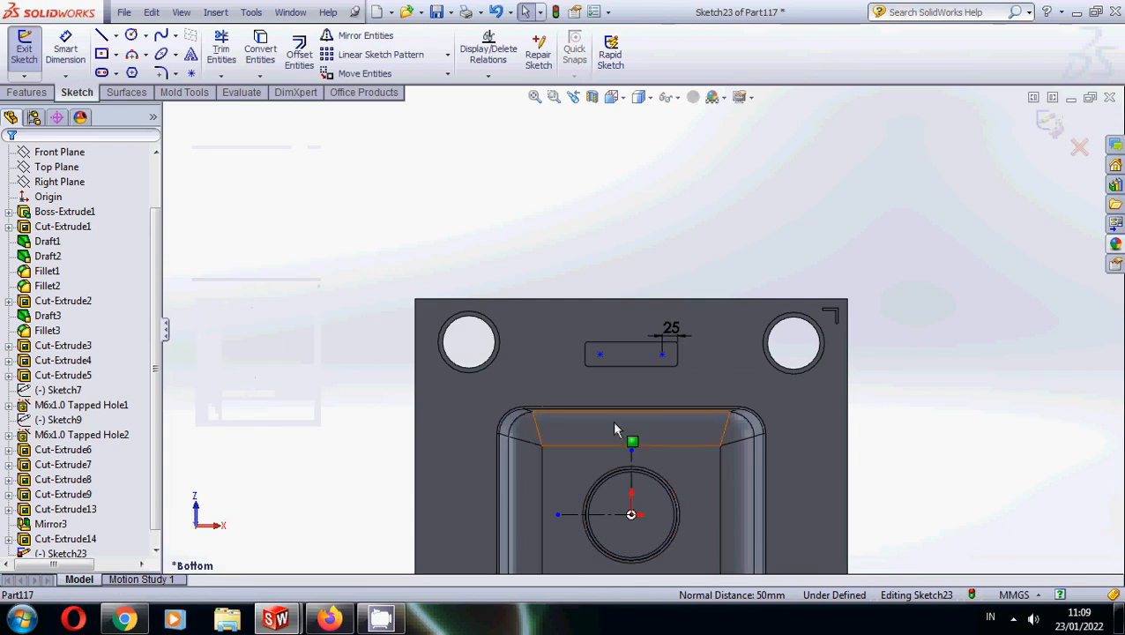
# - Mirror both recess points about the horizontal centerline into the opposite recess, keeping the originals, and exit the sketch
pyautogui.click(357, 35)
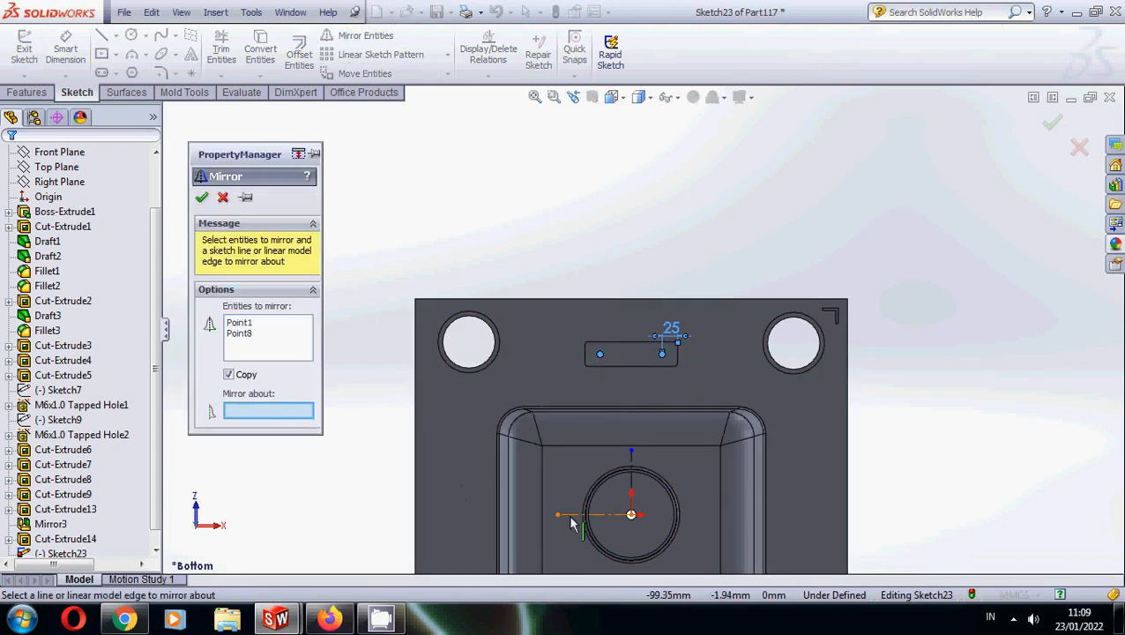
pyautogui.press('Escape')
pyautogui.press('f')
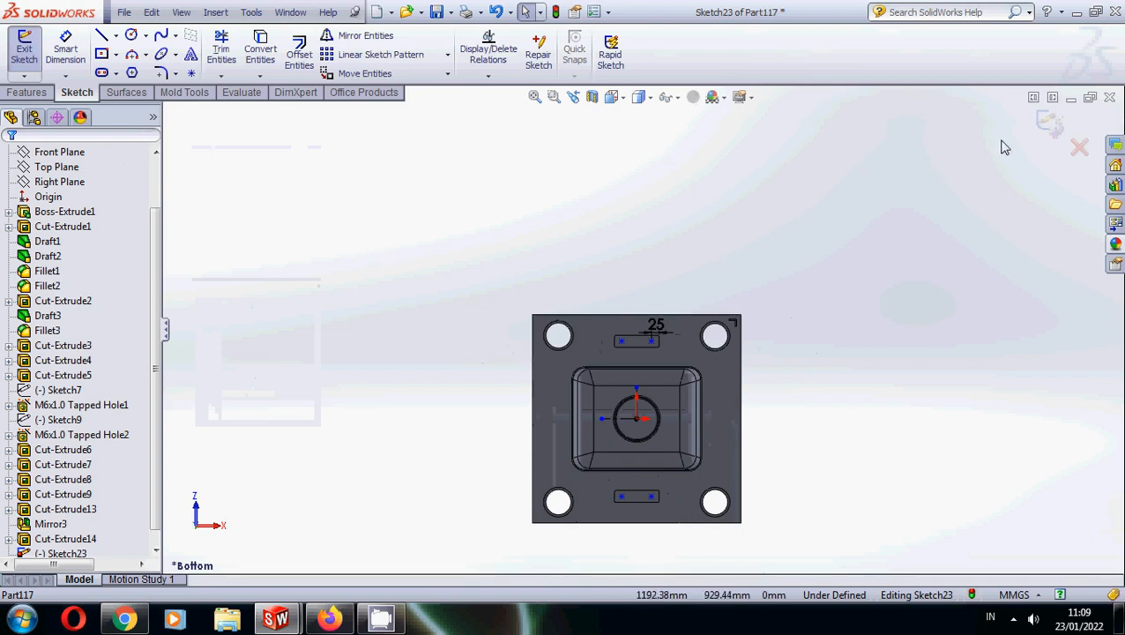
pyautogui.click(1049, 123)
# - Start a Hole Wizard ANSI Metric bottoming tapped hole and set its size to M10x1.25
pyautogui.click(27, 93)
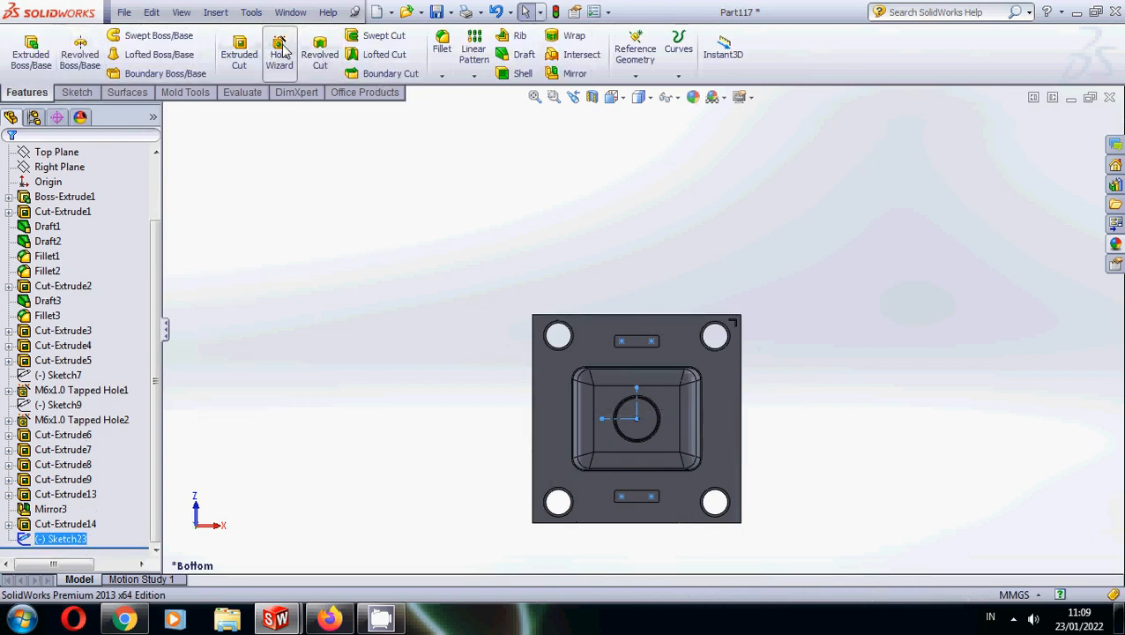
pyautogui.click(281, 53)
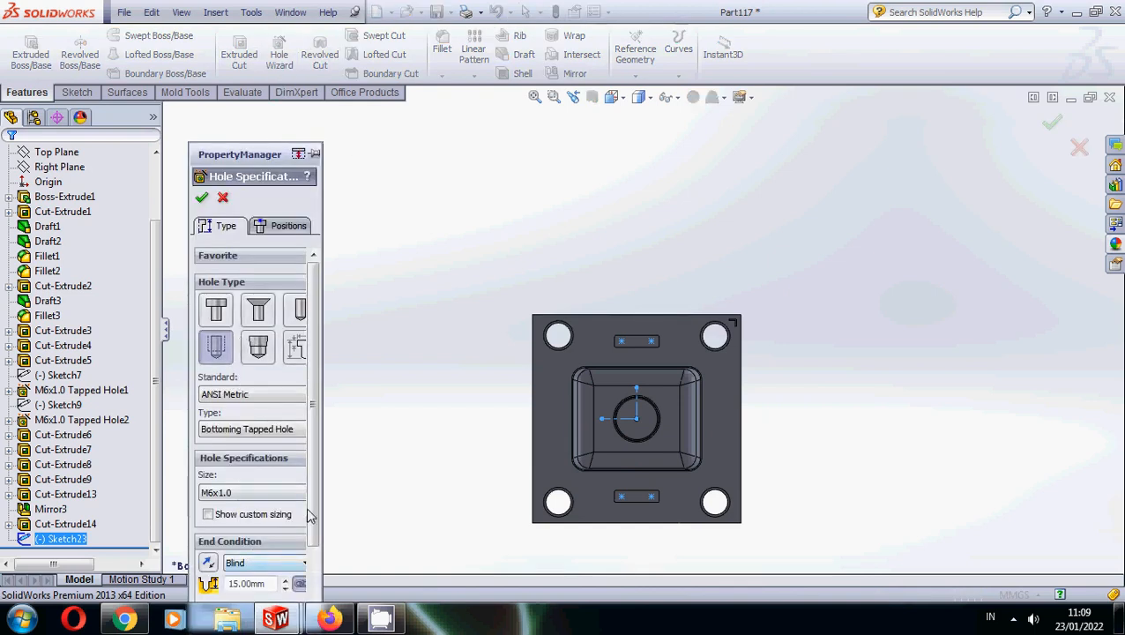
pyautogui.click(274, 228)
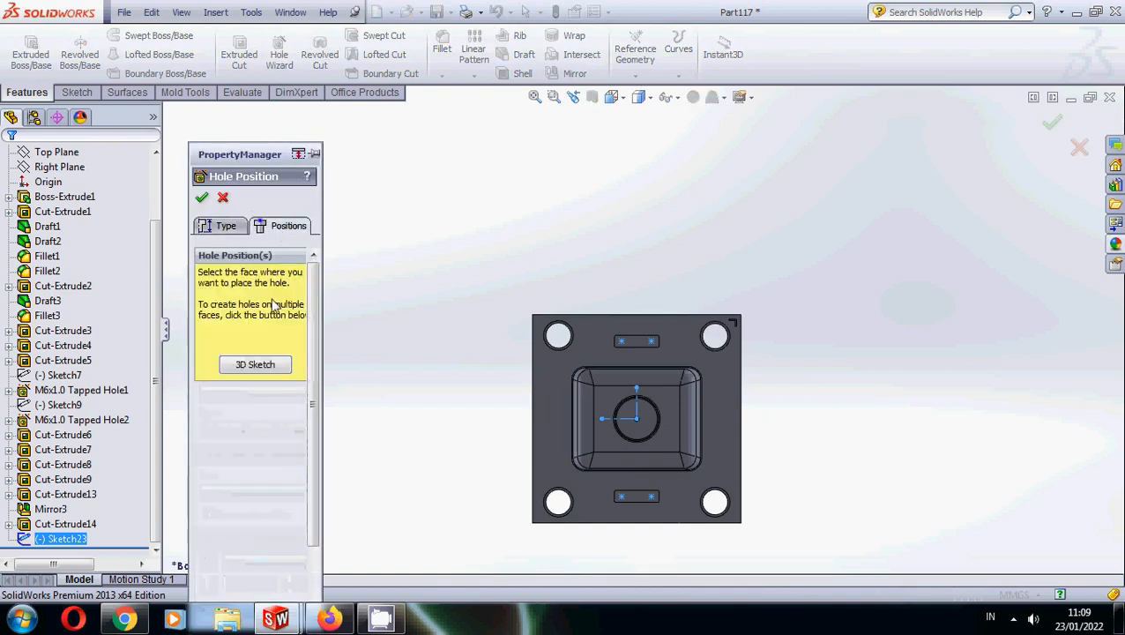
pyautogui.click(271, 369)
pyautogui.scroll(-6, 648, 265)
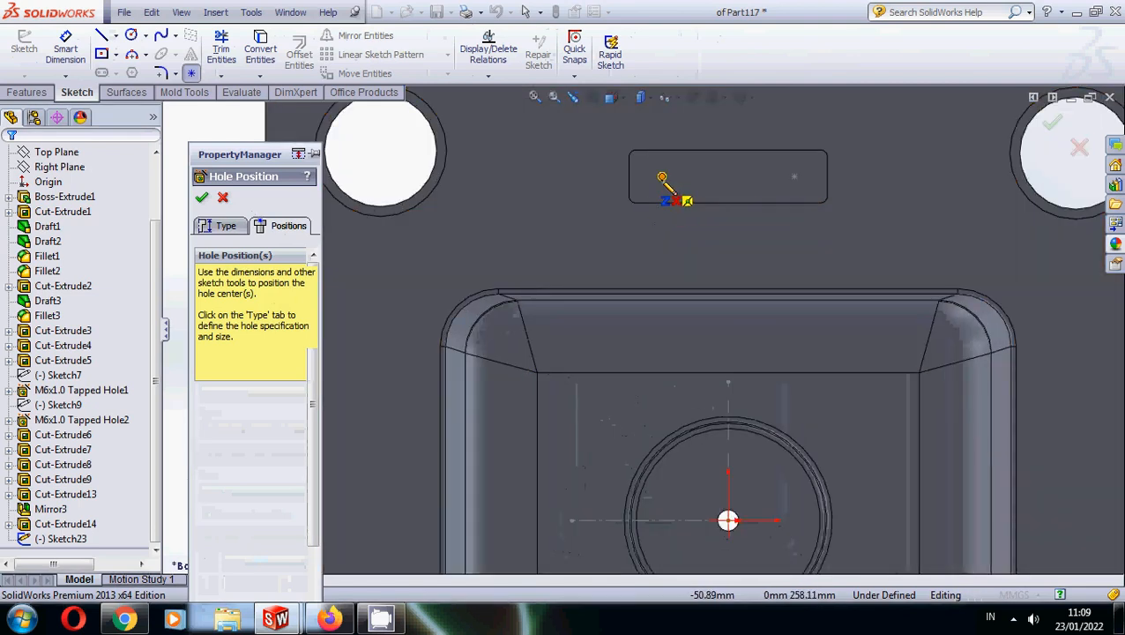
pyautogui.click(662, 177)
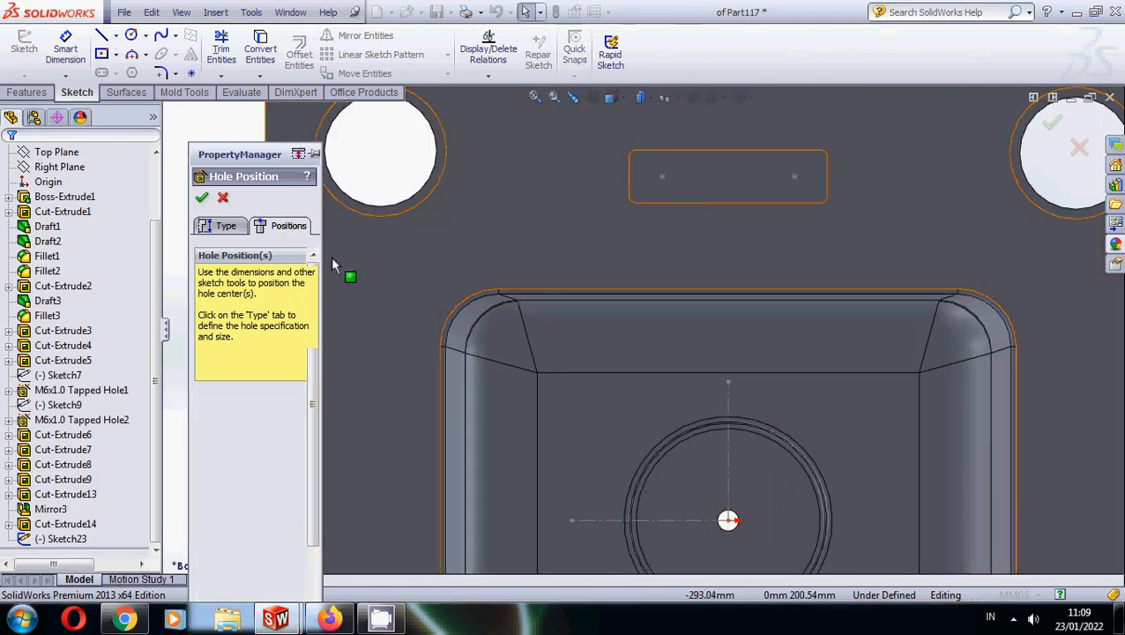
pyautogui.click(211, 228)
pyautogui.click(253, 493)
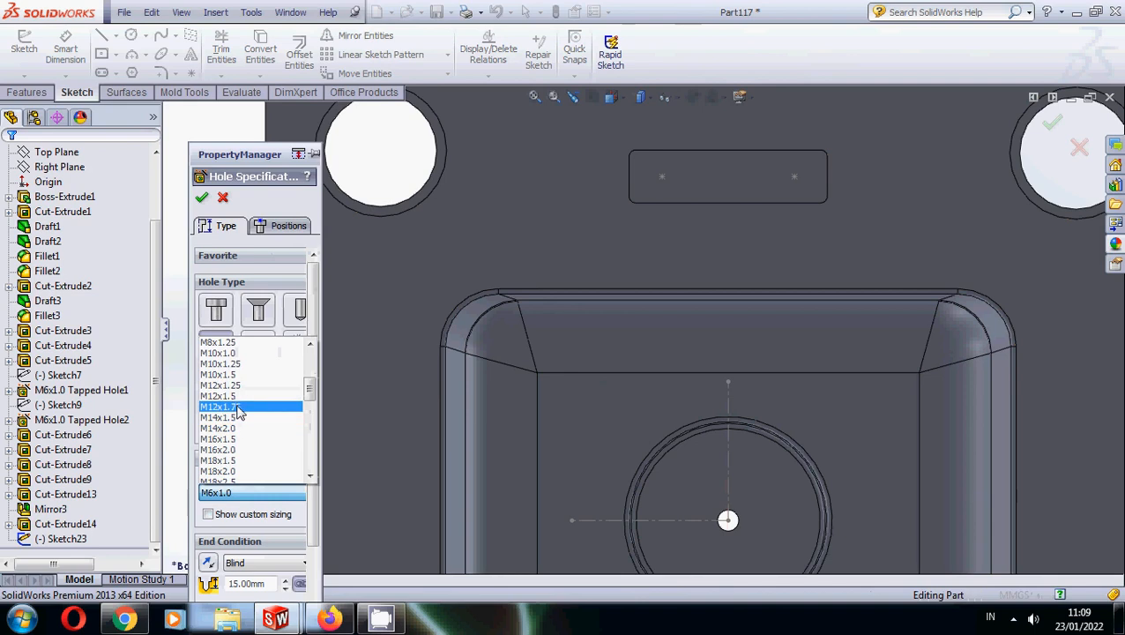
pyautogui.click(235, 364)
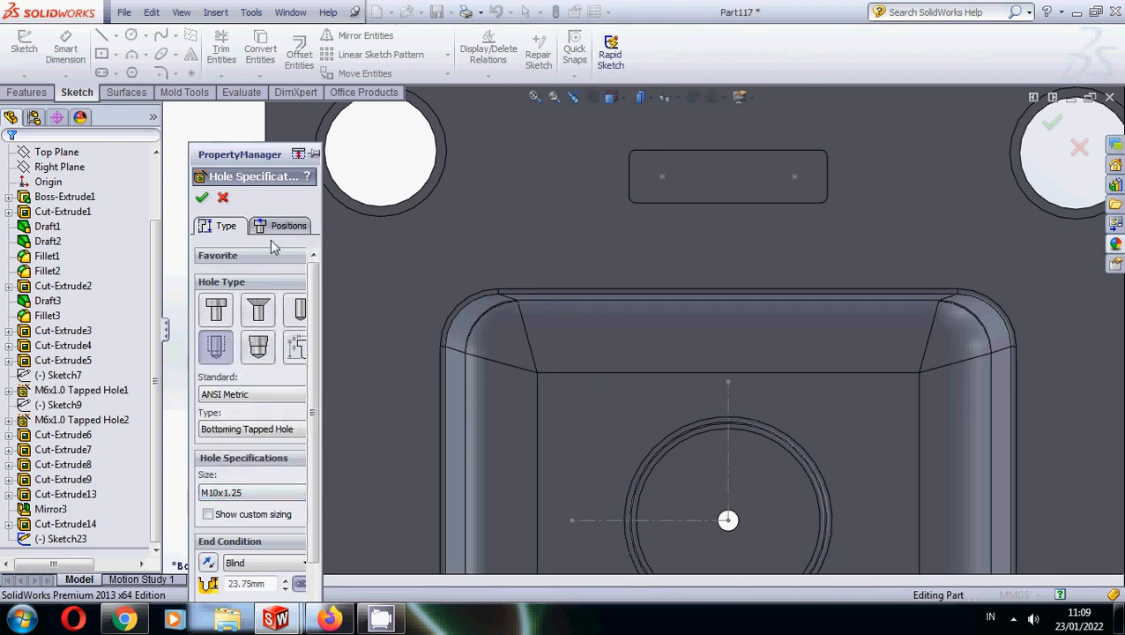
# - Position tapped holes with a 3D sketch on both sketch points in the upper recess
pyautogui.click(284, 227)
pyautogui.click(262, 365)
pyautogui.click(663, 177)
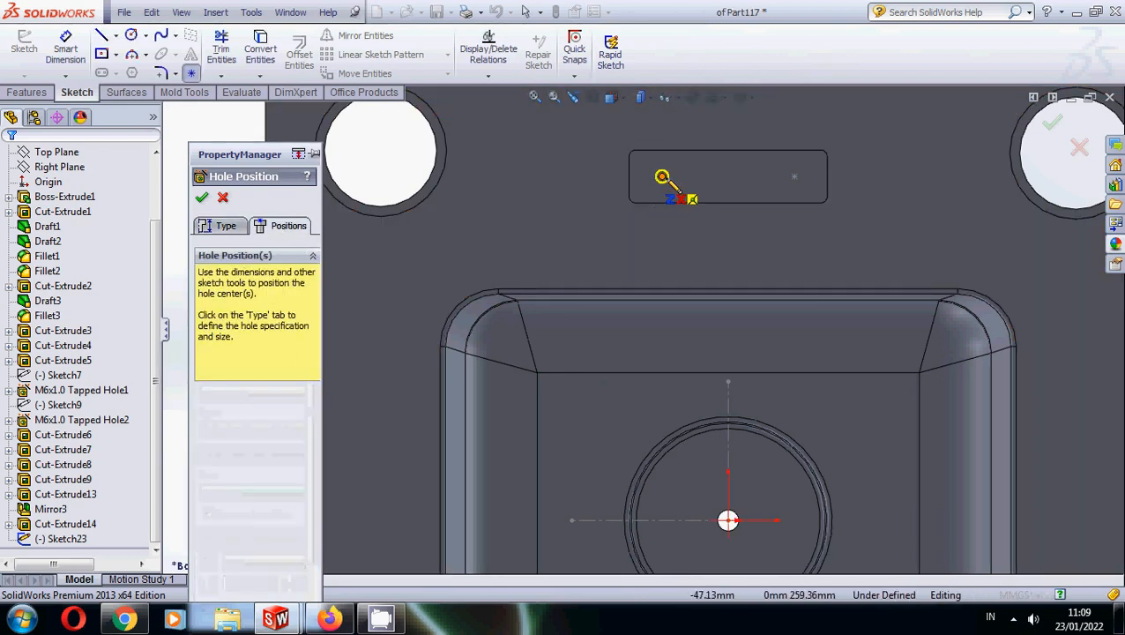
pyautogui.click(792, 182)
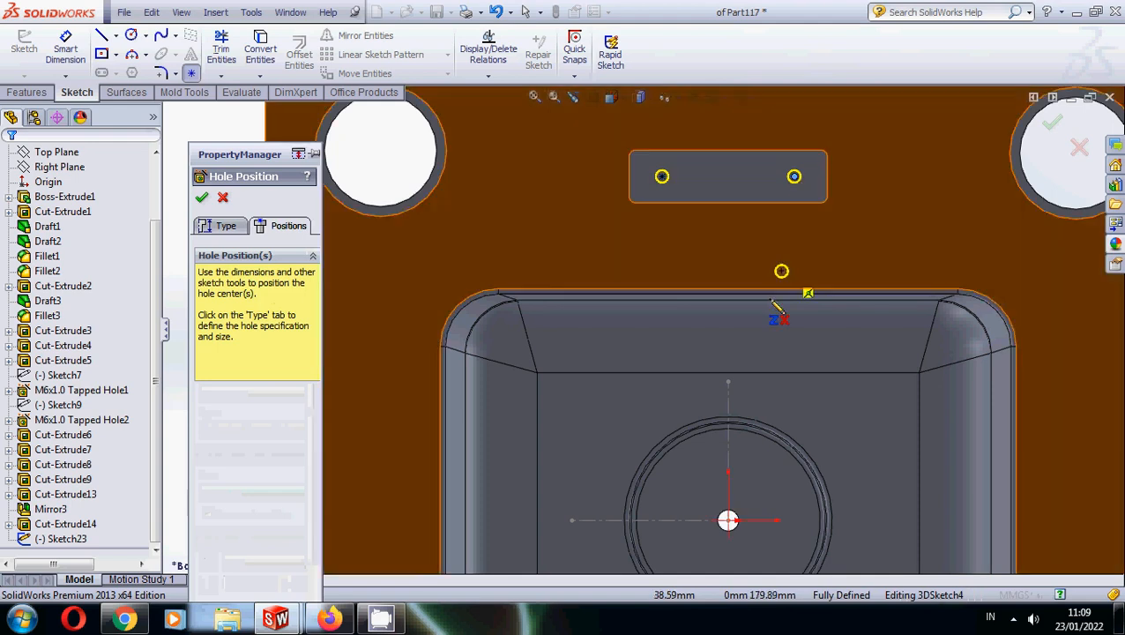
# - Place M10x1.25 tapped holes on both sketch points in the lower recess, finish the hole feature, and hide the point sketch
pyautogui.scroll(5, 749, 371)
pyautogui.scroll(-3, 670, 468)
pyautogui.scroll(-2, 642, 494)
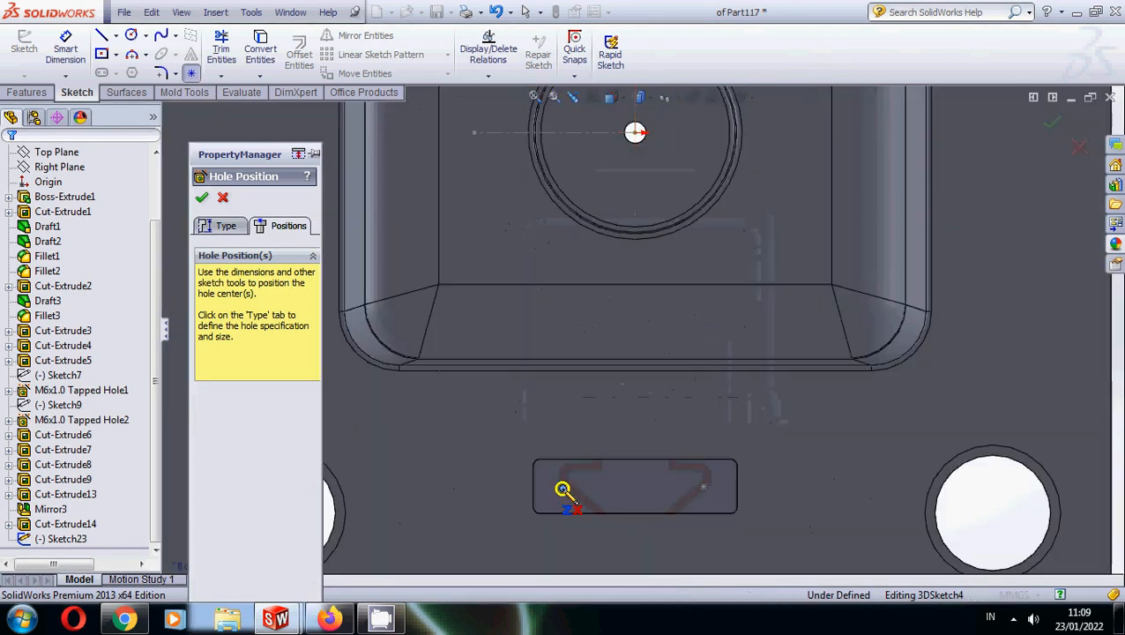
pyautogui.click(562, 489)
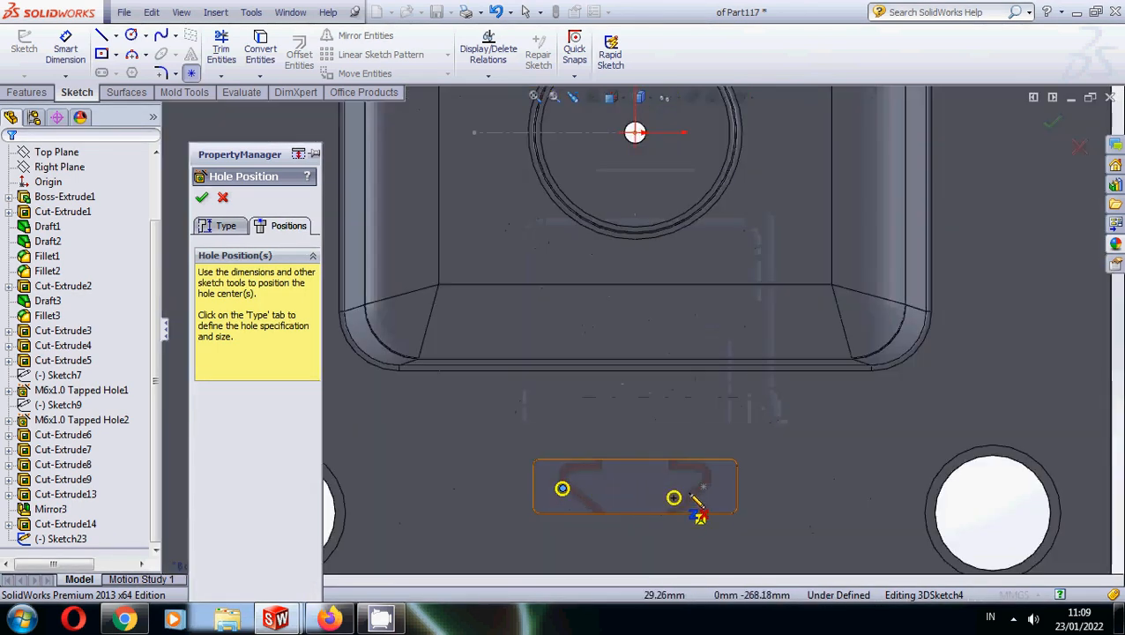
pyautogui.click(703, 485)
pyautogui.scroll(-1, 600, 481)
pyautogui.scroll(-6, 600, 480)
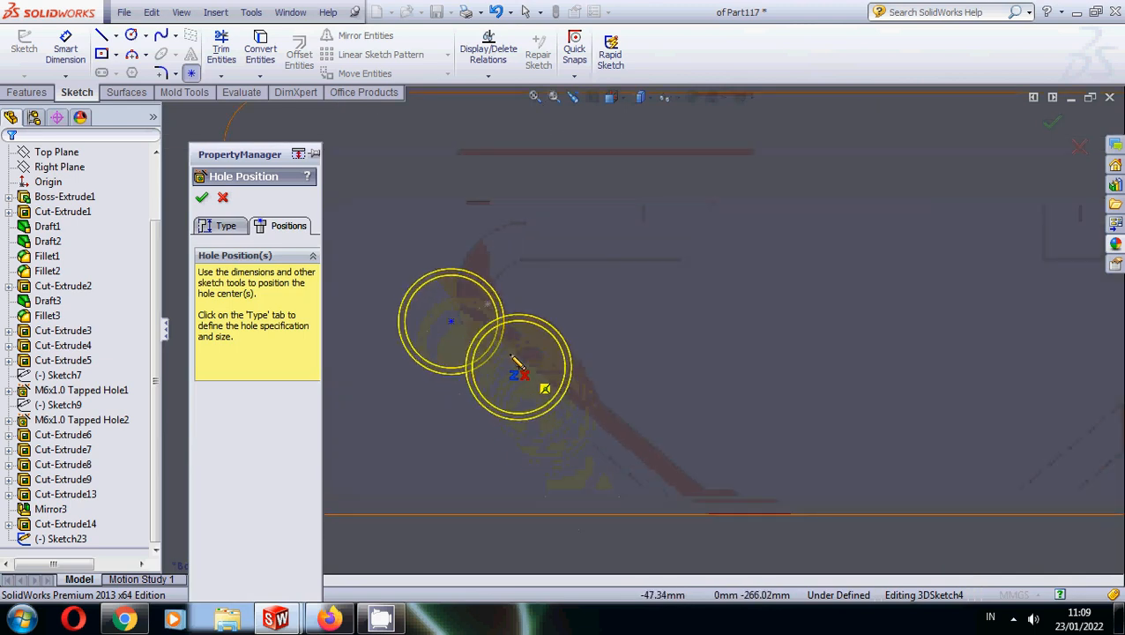
pyautogui.click(449, 323)
pyautogui.press('Escape')
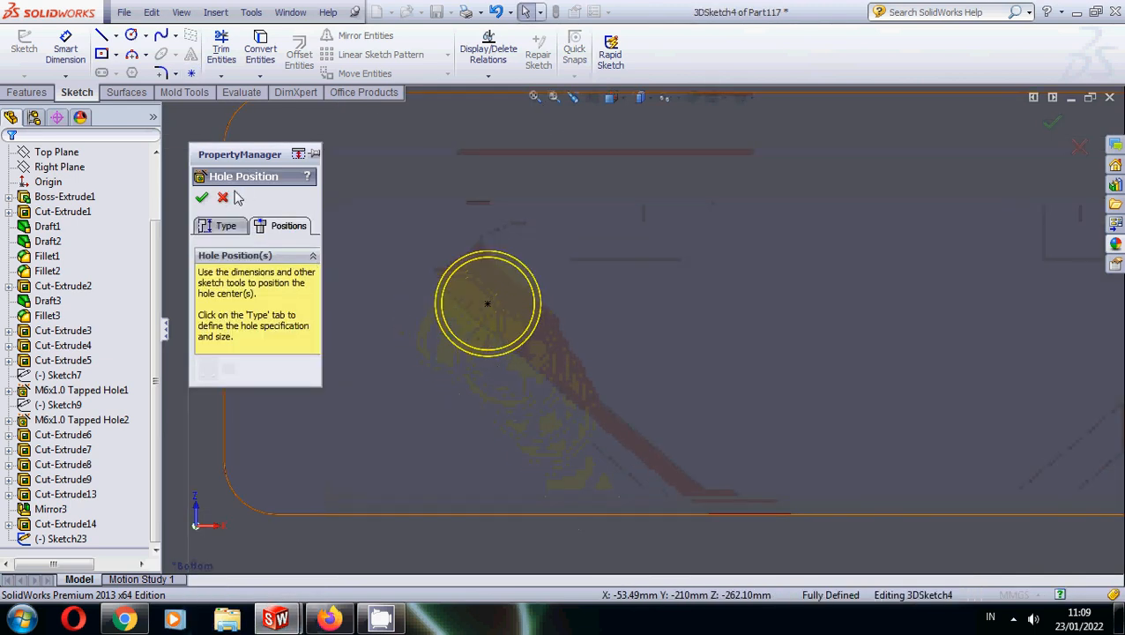
pyautogui.click(203, 198)
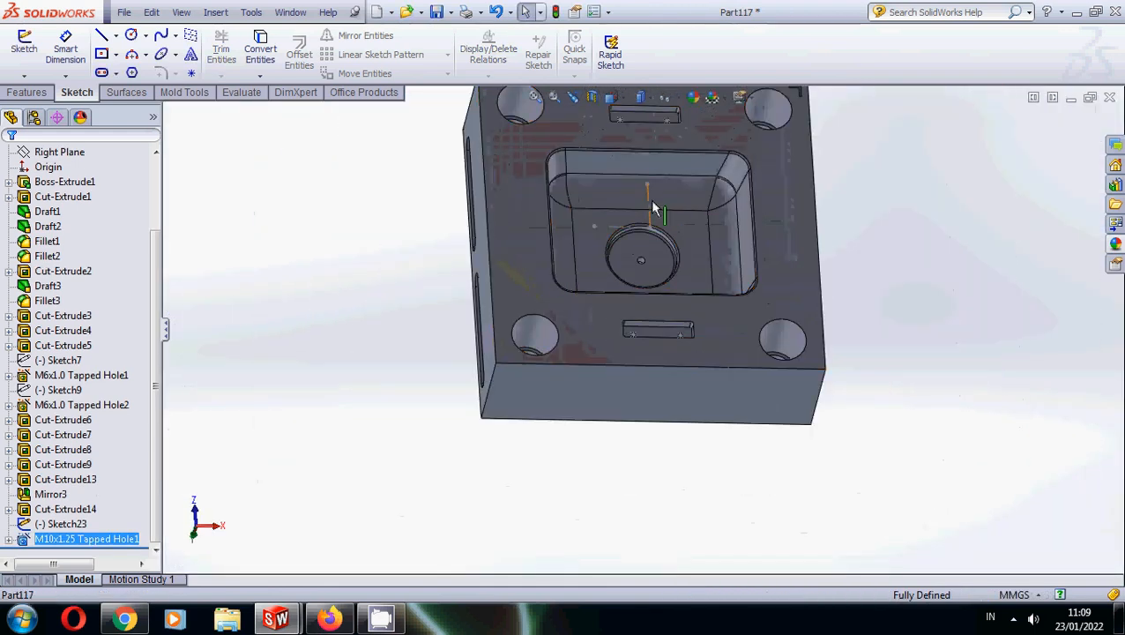
pyautogui.rightClick(650, 198)
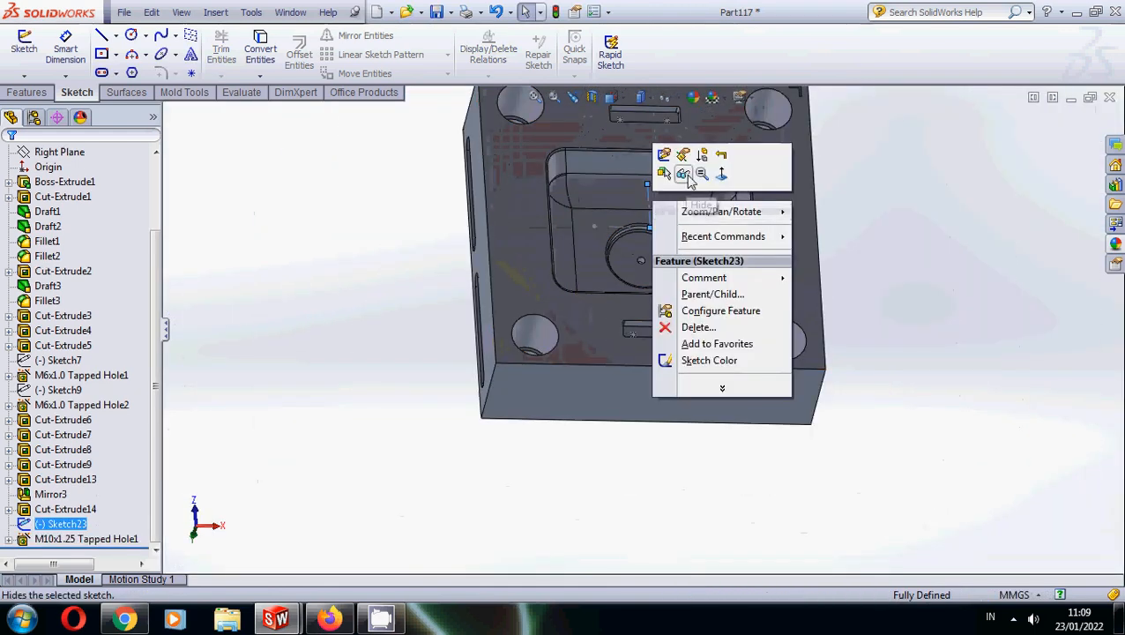
pyautogui.click(687, 175)
# - Start a sketch on the block's bottom face and offset the central pocket's right edge outward by 28 mm in one direction
pyautogui.click(615, 96)
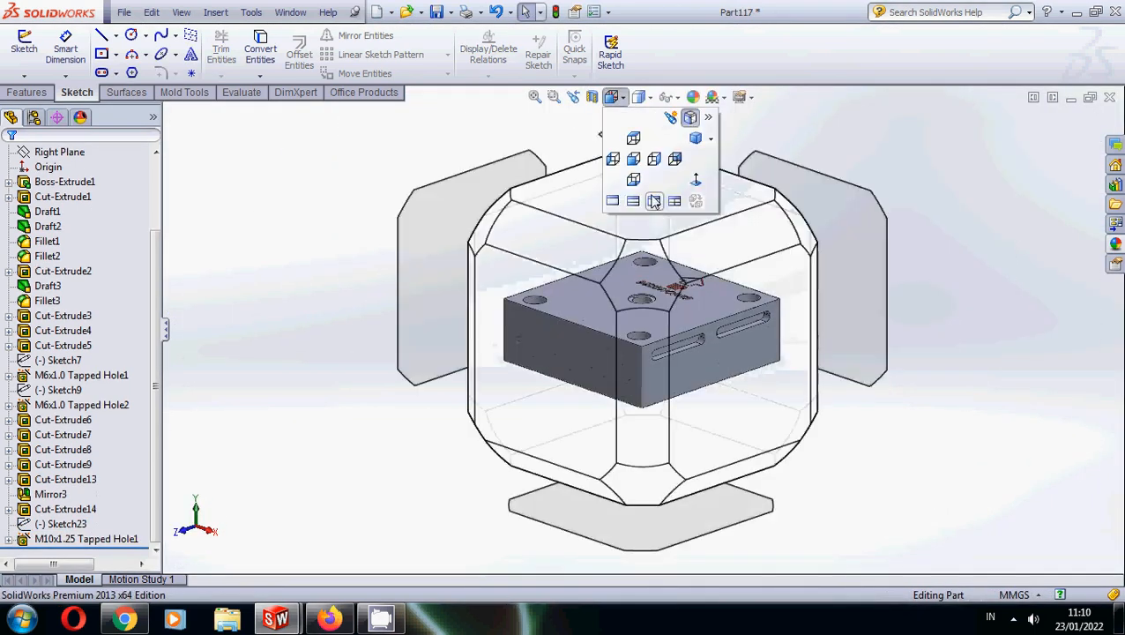
pyautogui.click(655, 201)
pyautogui.rightClick(800, 301)
pyautogui.click(812, 258)
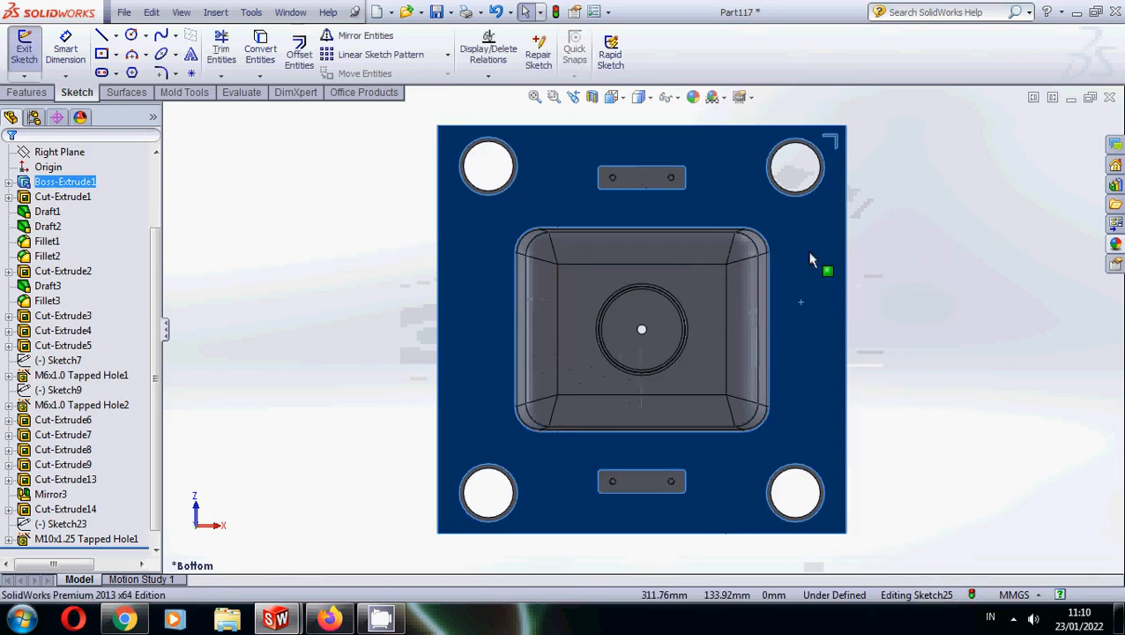
pyautogui.click(300, 49)
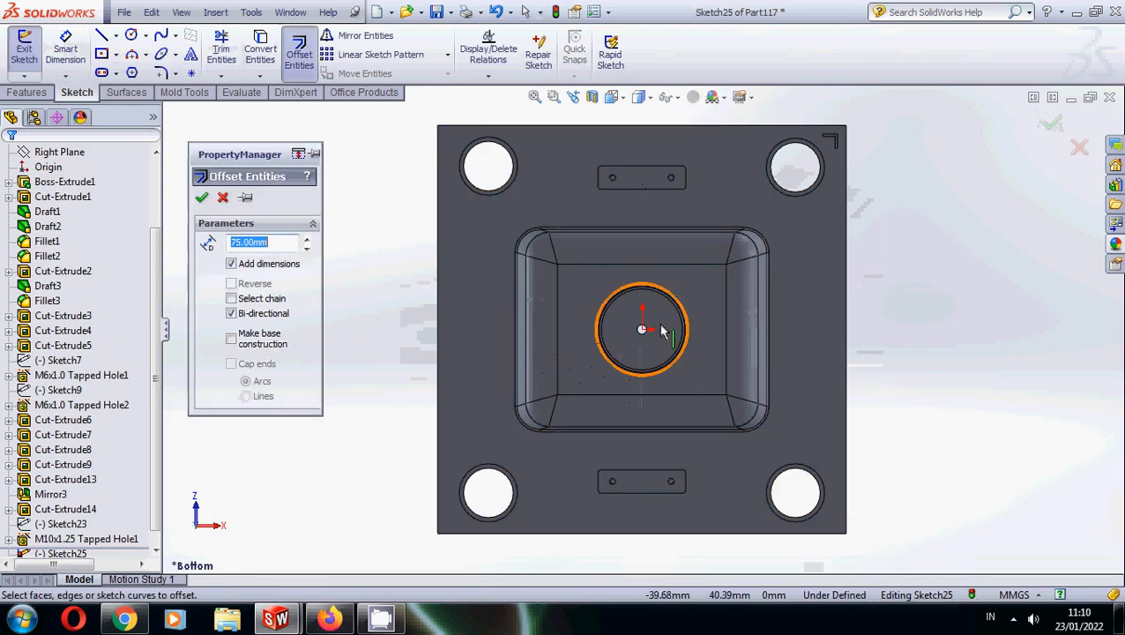
pyautogui.click(769, 331)
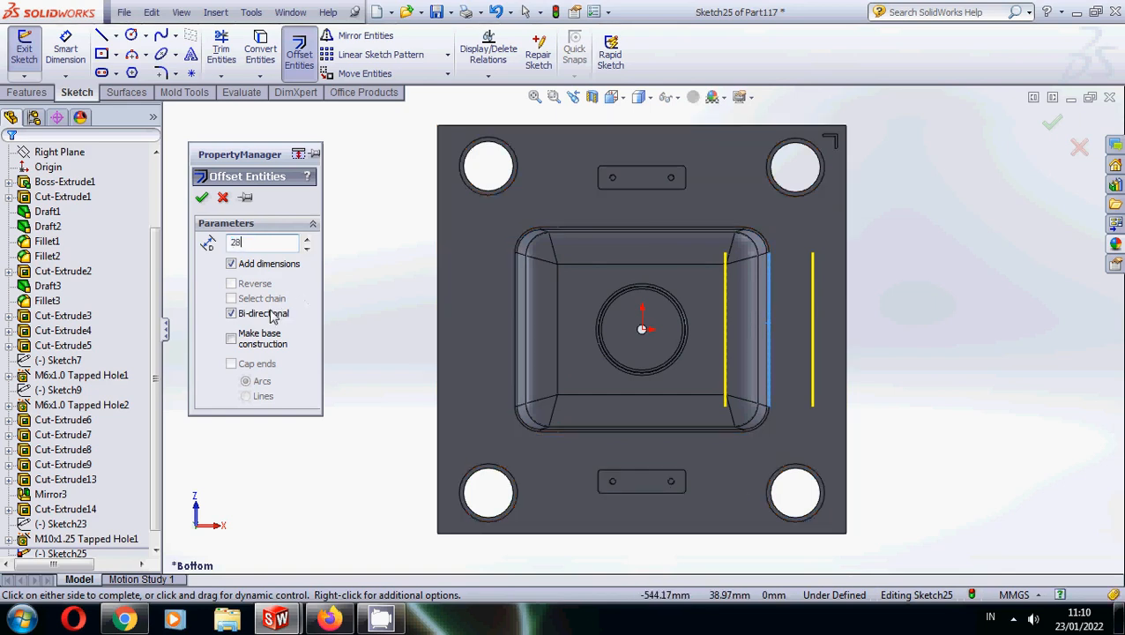
pyautogui.press('Return')
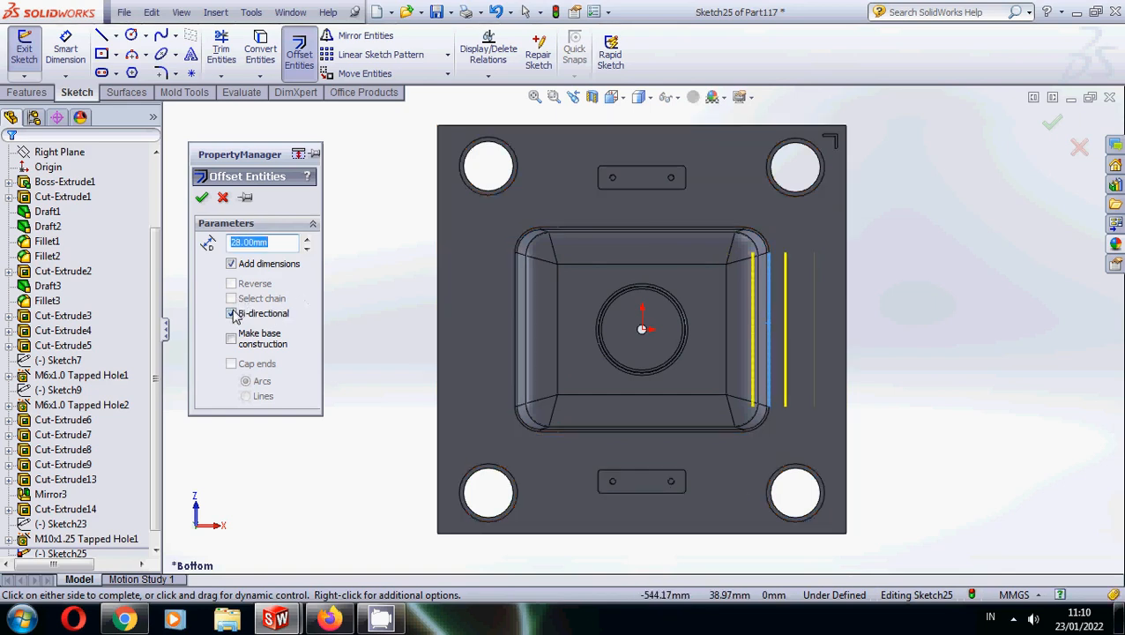
pyautogui.click(232, 284)
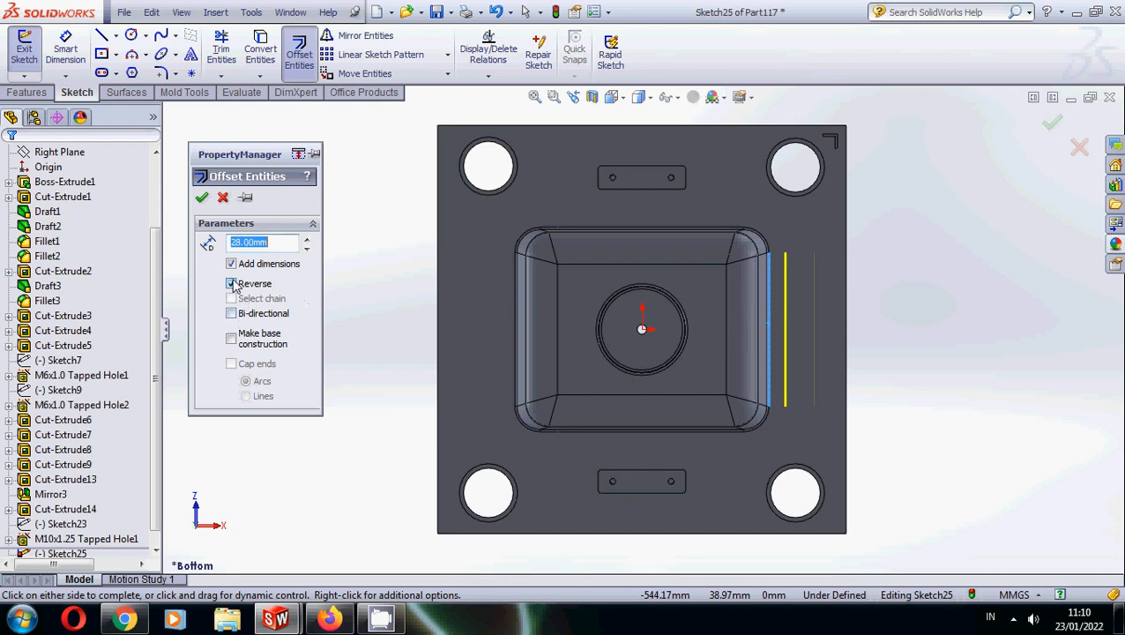
pyautogui.click(202, 198)
# - Offset the new vertical line by 58 mm toward the block's outer right edge
pyautogui.click(299, 53)
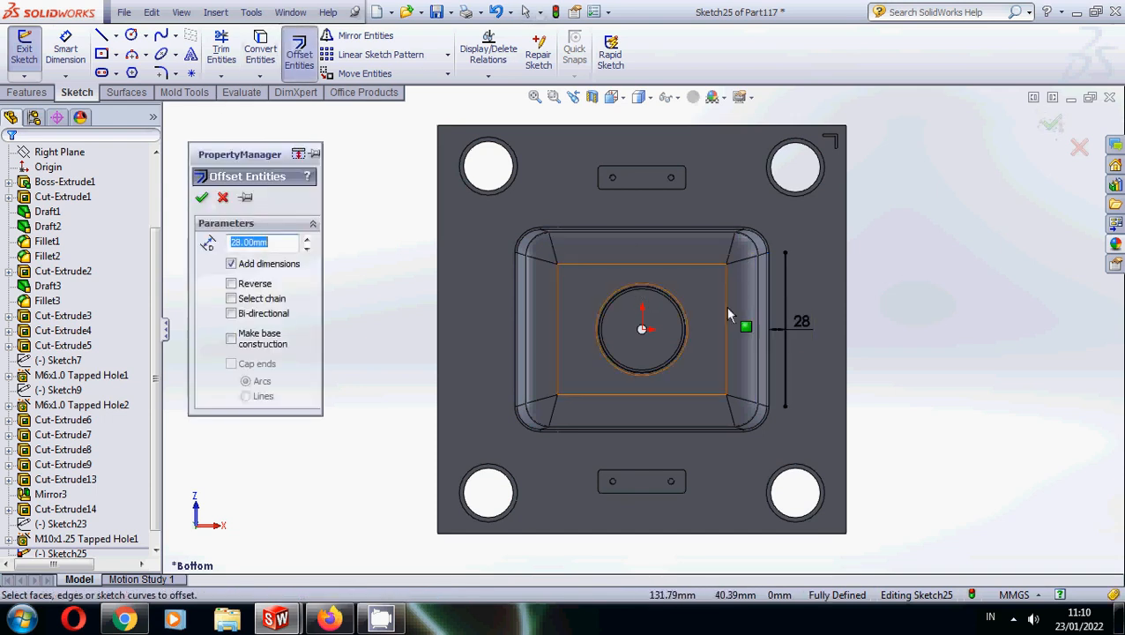
pyautogui.click(784, 325)
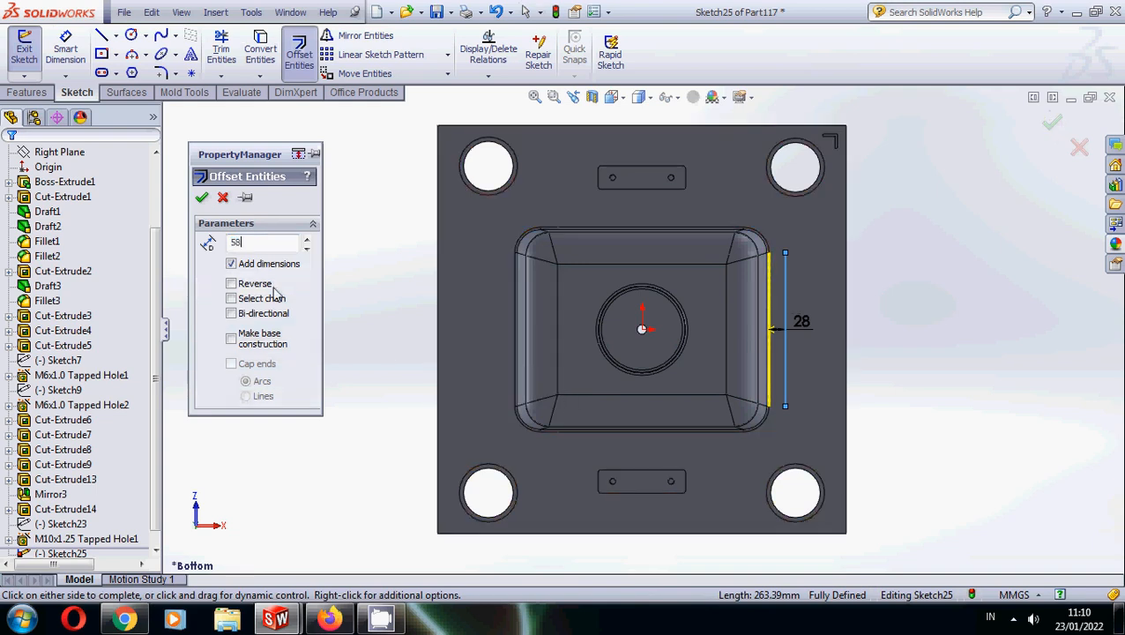
pyautogui.click(837, 301)
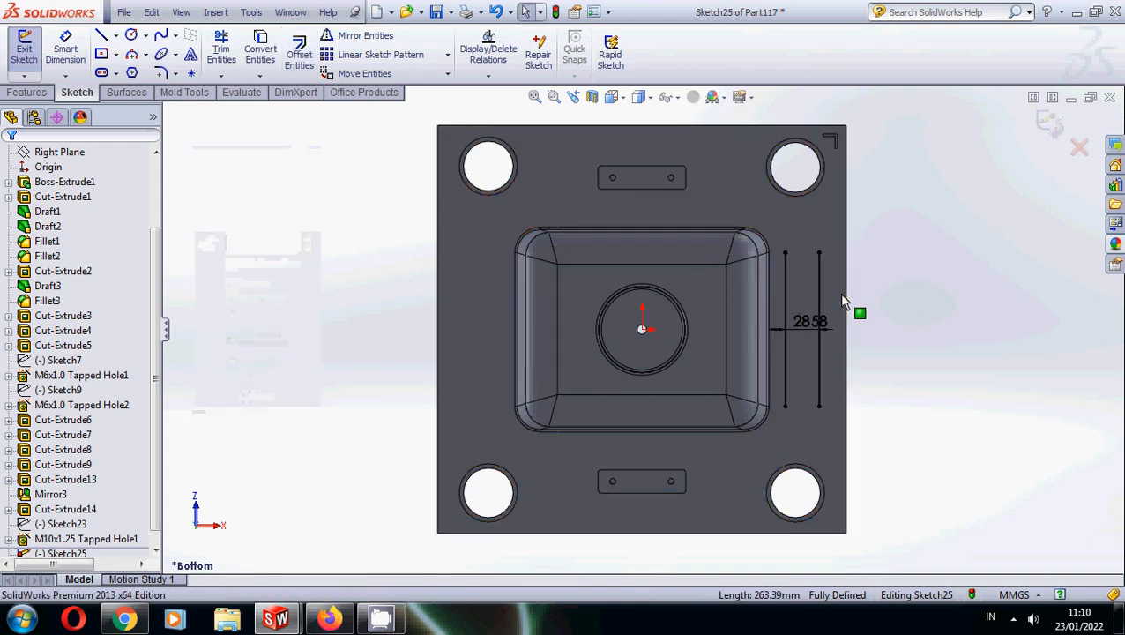
# - Sketch a horizontal centerline about 400 mm long from the origin to beyond the block's right edge
pyautogui.click(116, 35)
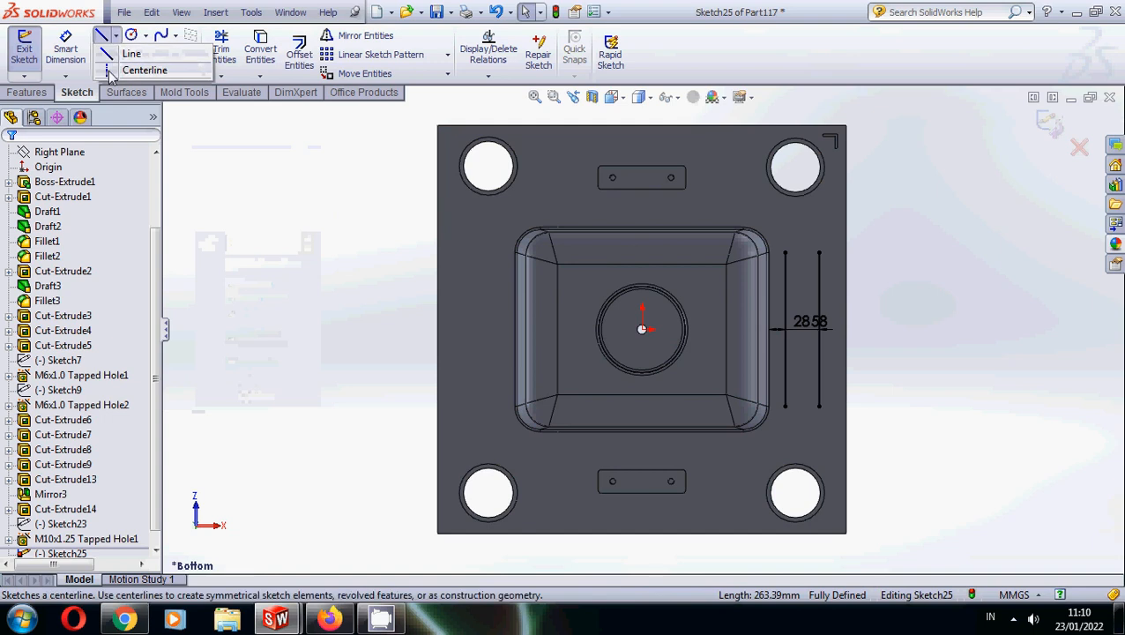
pyautogui.click(141, 66)
pyautogui.click(642, 330)
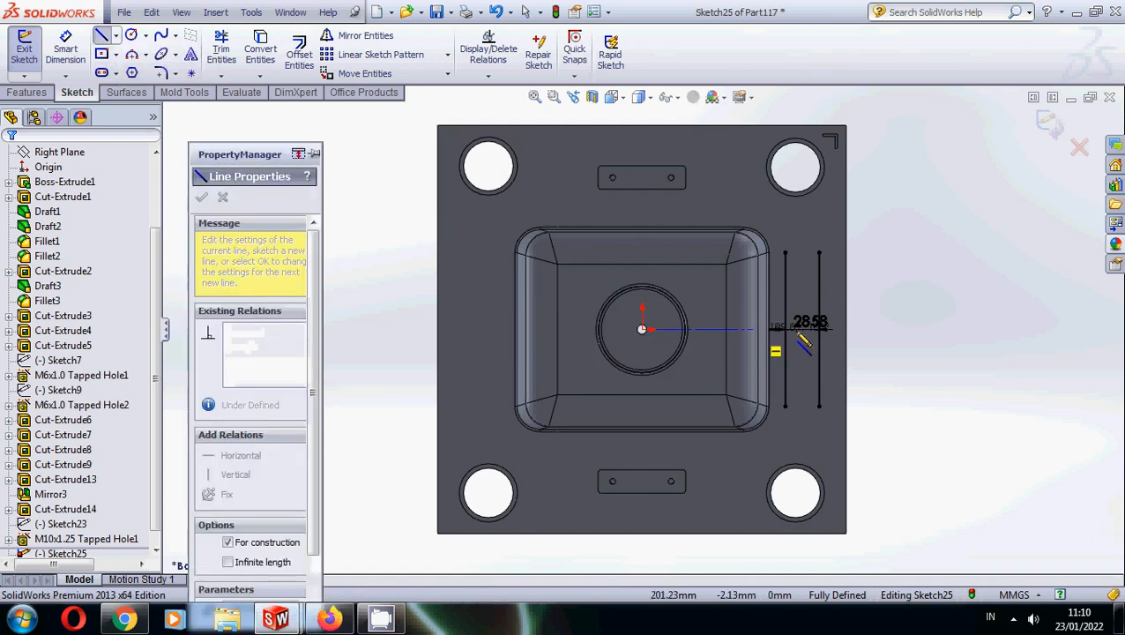
pyautogui.click(876, 329)
pyautogui.click(102, 35)
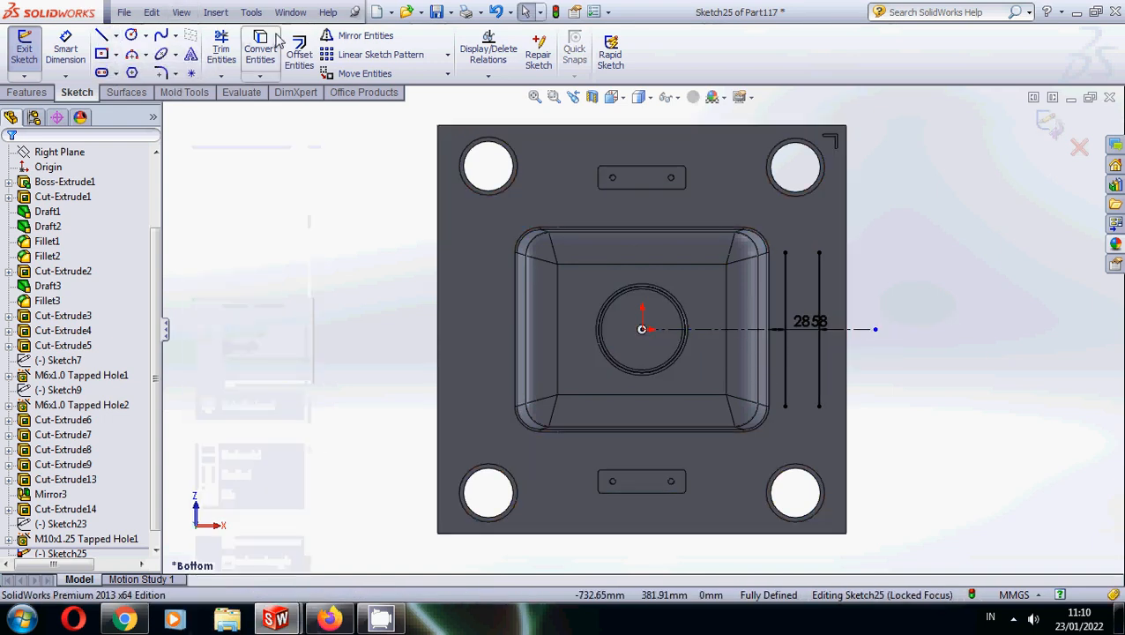
pyautogui.click(364, 36)
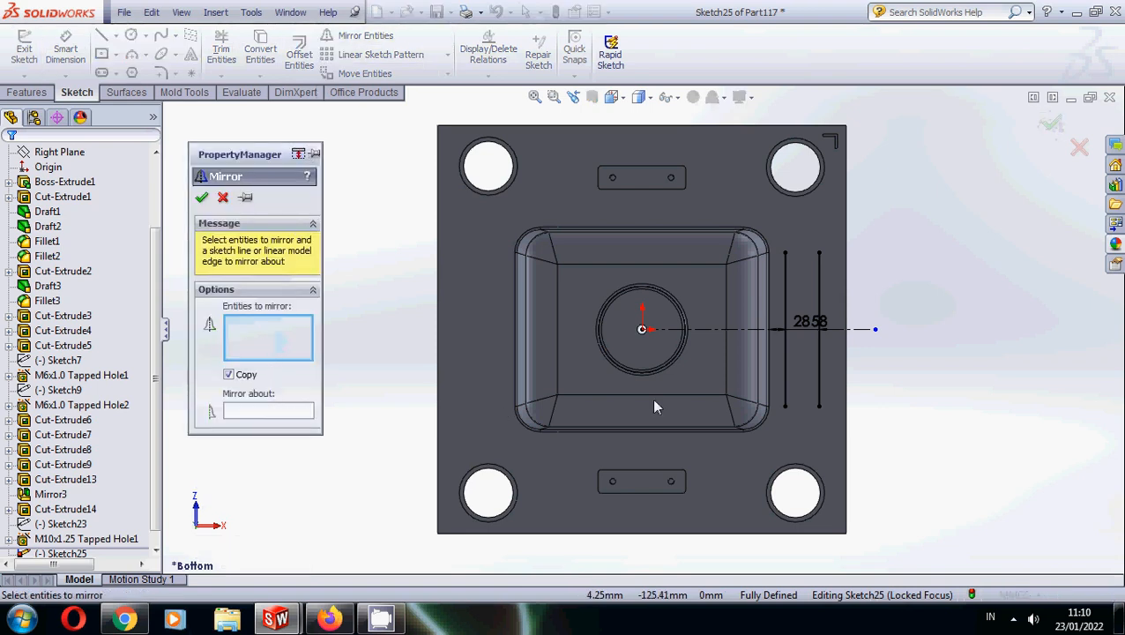
pyautogui.click(729, 335)
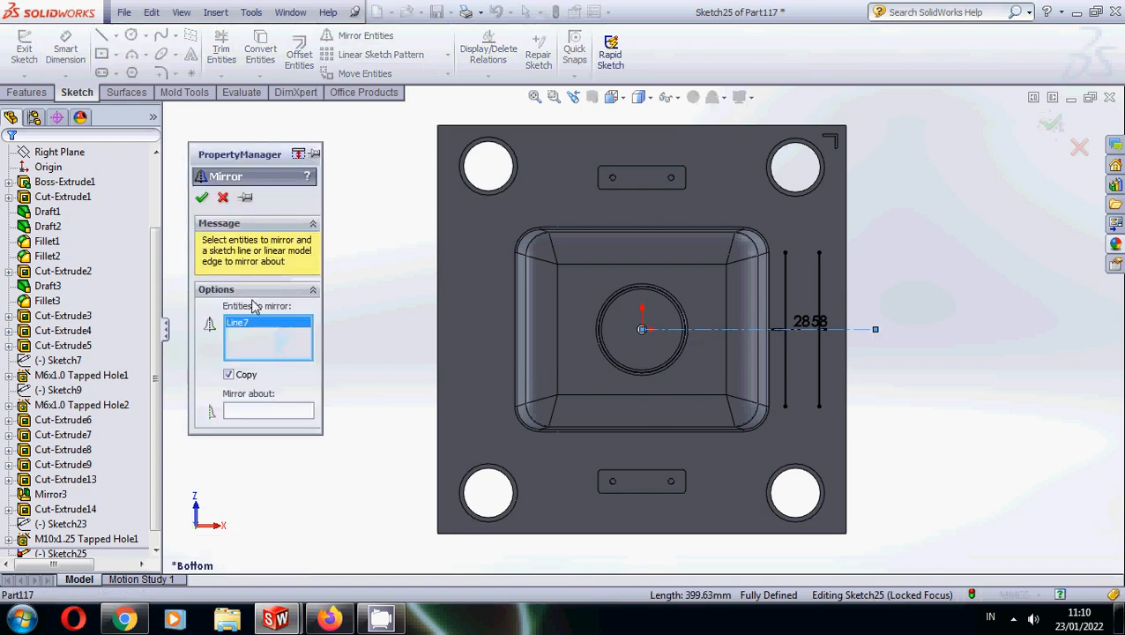
pyautogui.press('Escape')
# - Offset the horizontal centerline by 15 mm to add a parallel line below it
pyautogui.click(299, 53)
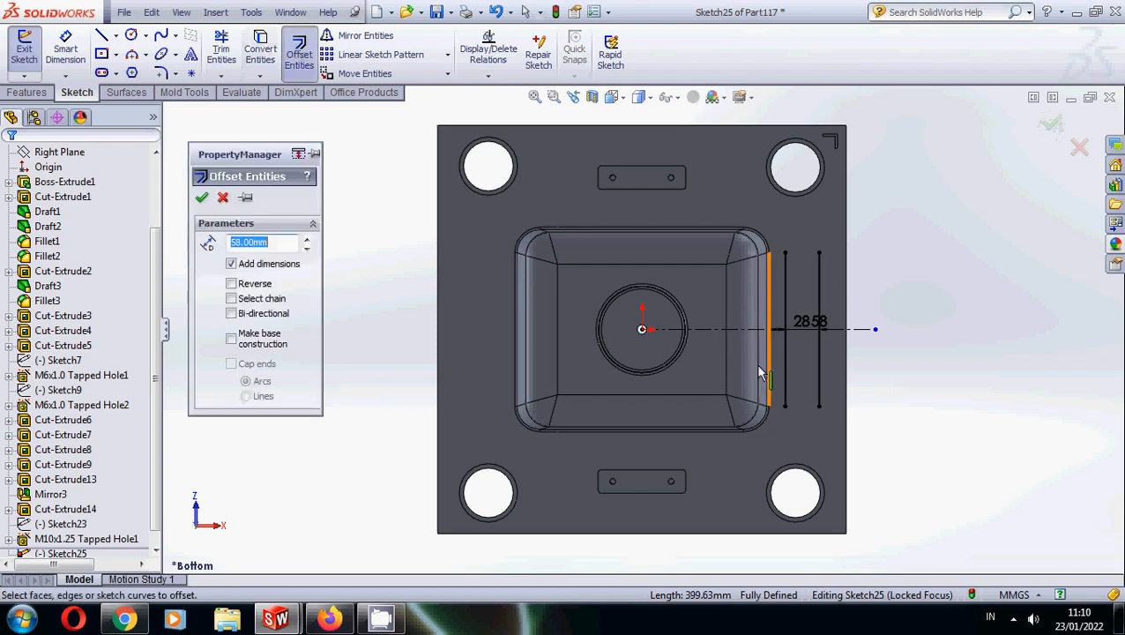
pyautogui.write('15')
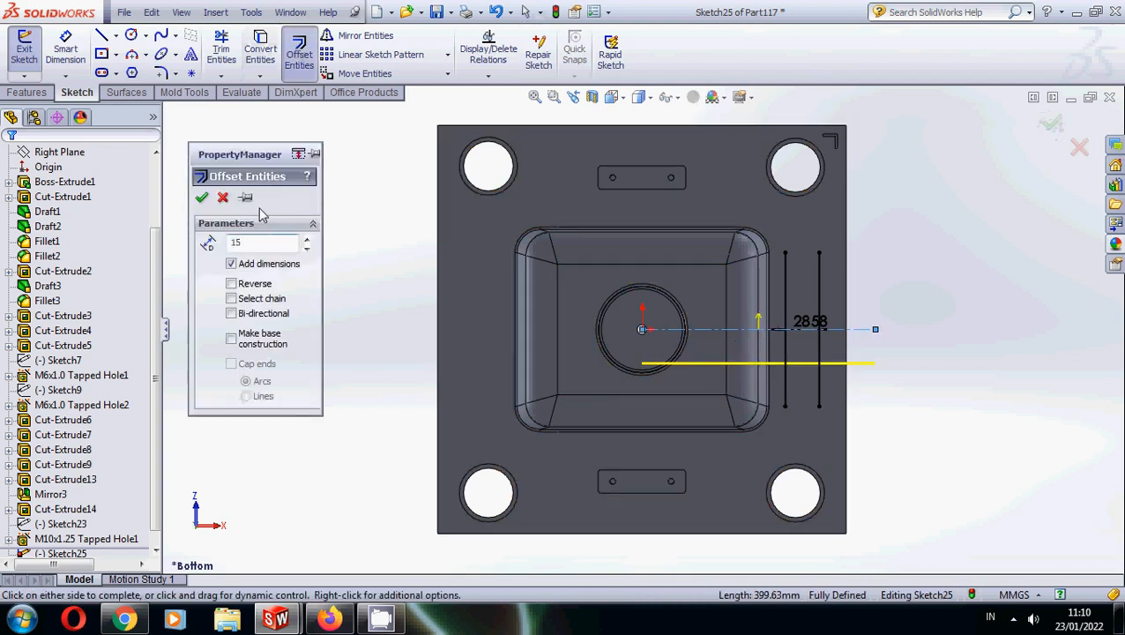
pyautogui.press('Return')
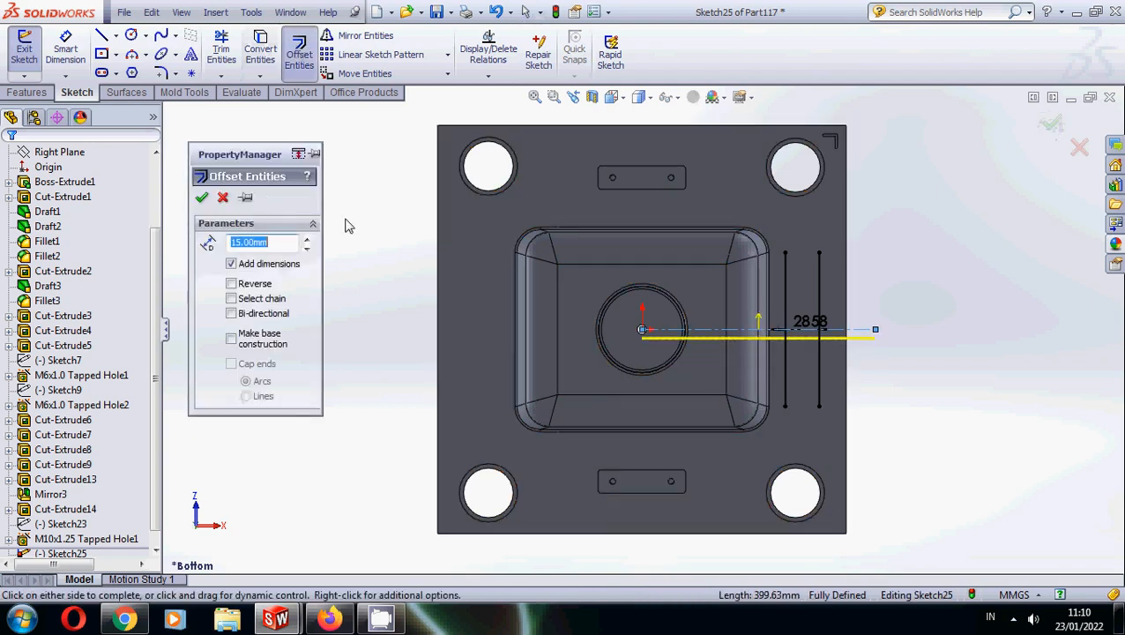
pyautogui.click(202, 197)
# - Offset the lower horizontal line a further 120 mm downward
pyautogui.click(299, 53)
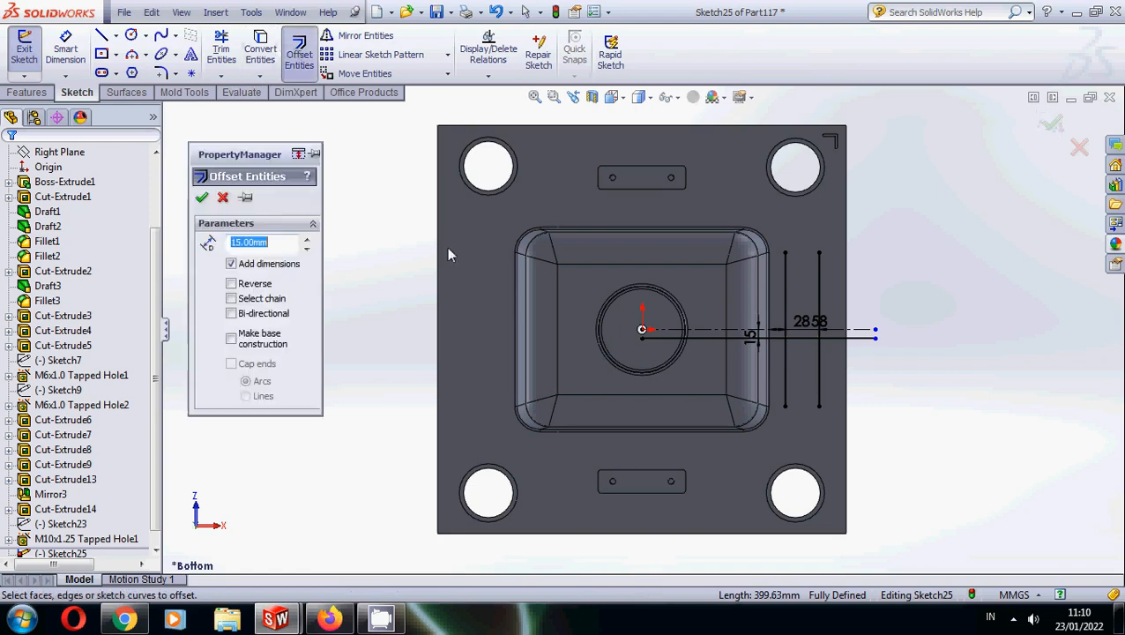
pyautogui.click(705, 344)
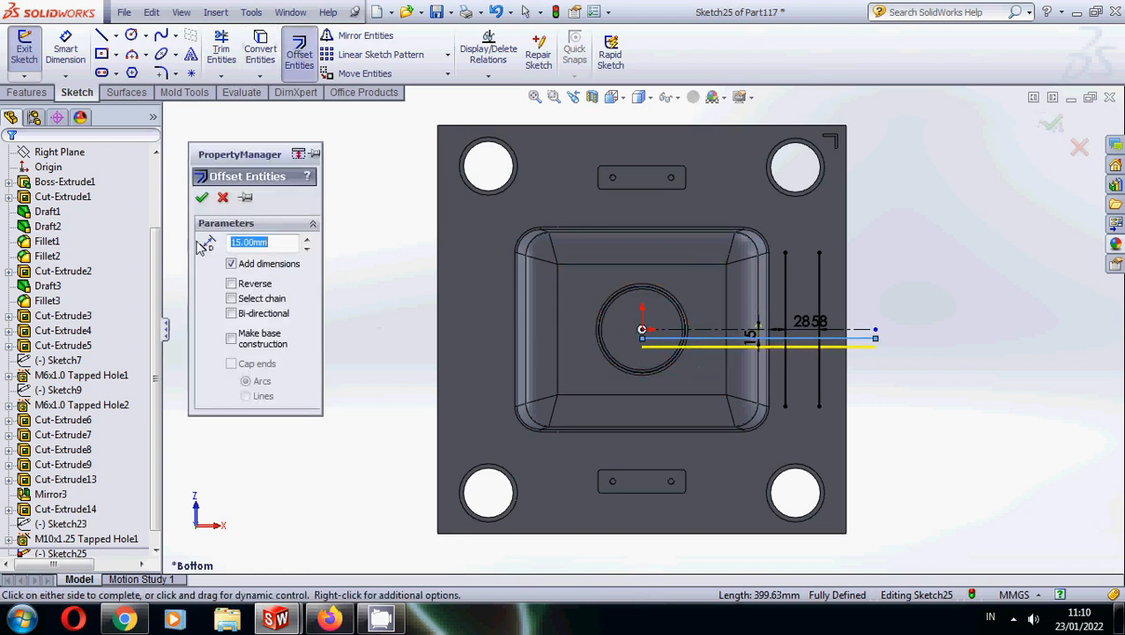
pyautogui.click(290, 247)
pyautogui.write('120')
pyautogui.press('Return')
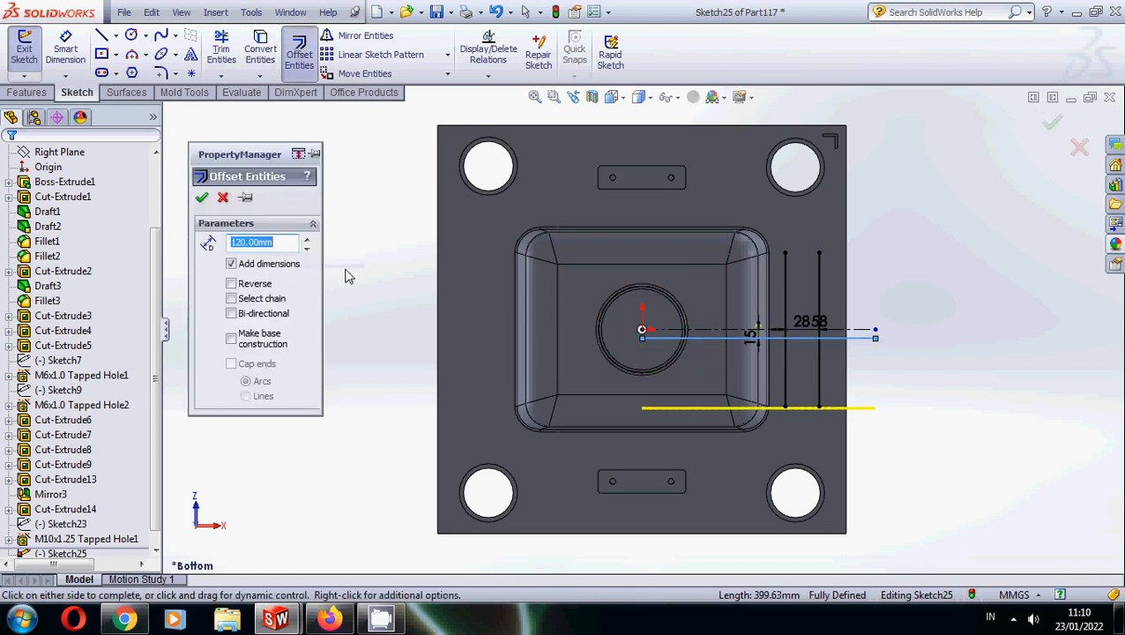
pyautogui.click(199, 198)
# - Corner-trim the two vertical and two horizontal offset lines into a closed rectangle beside the central pocket
pyautogui.click(222, 48)
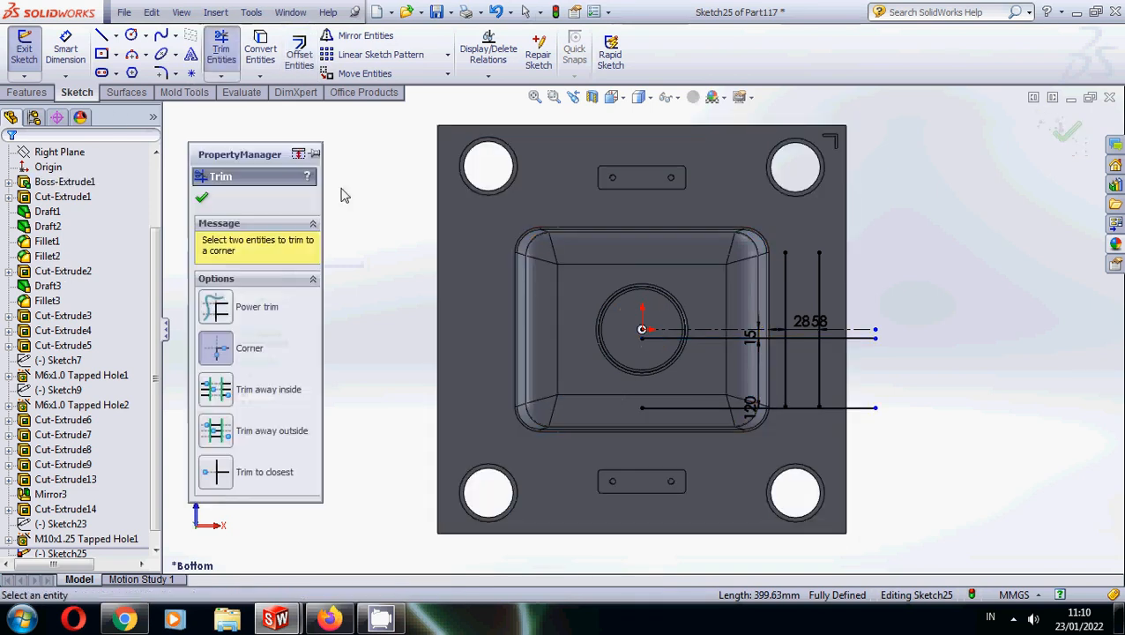
pyautogui.scroll(-2, 772, 393)
pyautogui.click(768, 388)
pyautogui.click(780, 406)
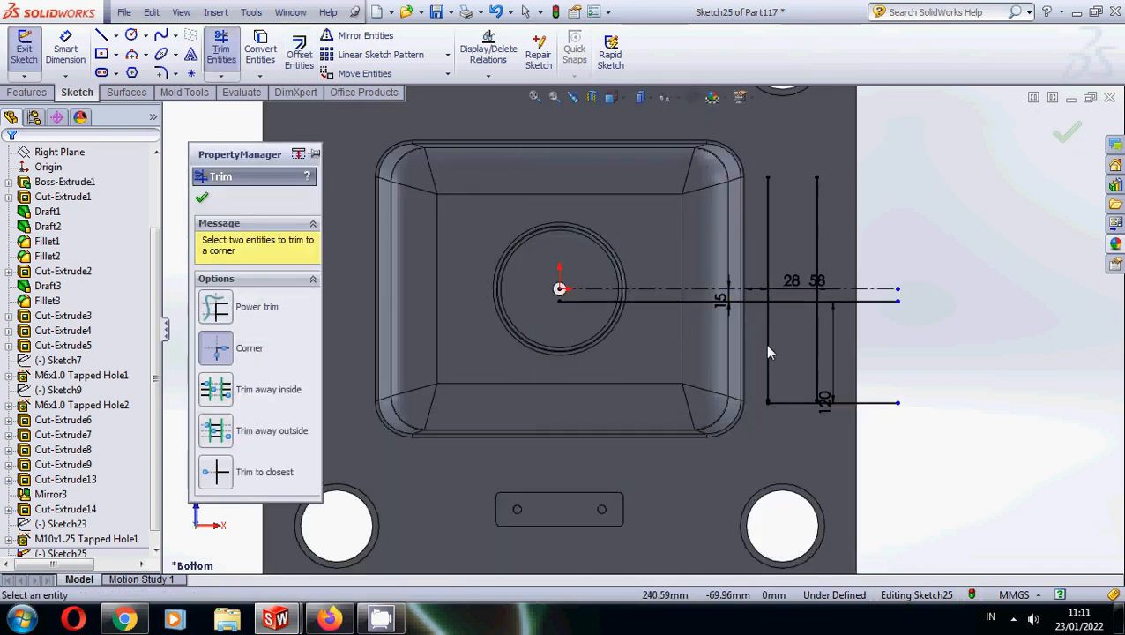
pyautogui.click(766, 344)
pyautogui.click(782, 302)
pyautogui.click(799, 302)
pyautogui.click(816, 317)
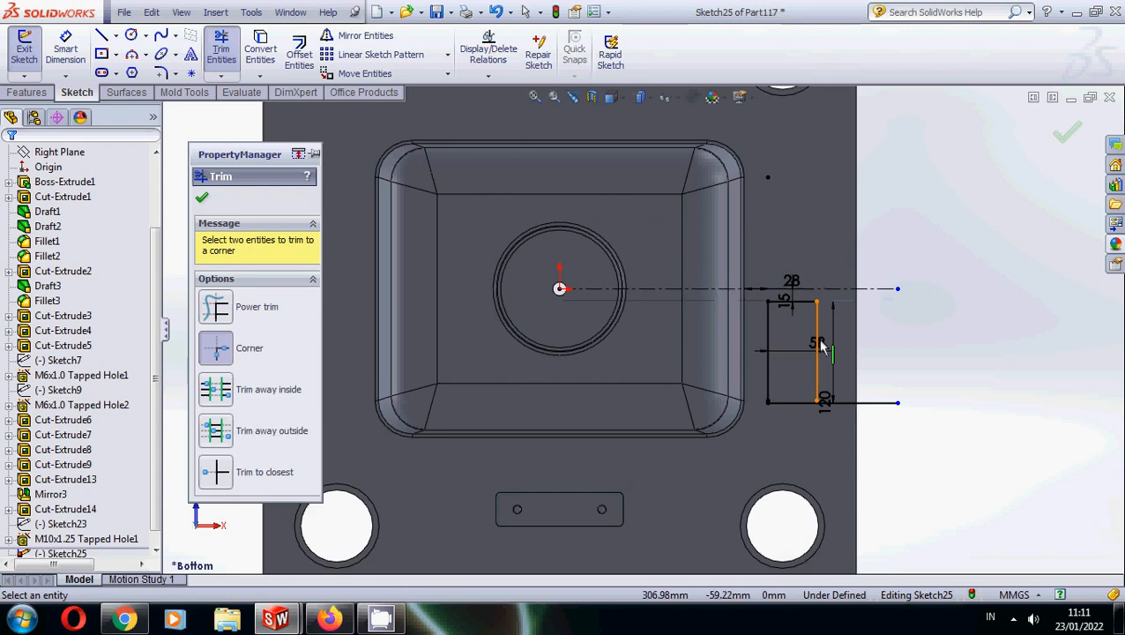
pyautogui.click(818, 369)
pyautogui.click(800, 403)
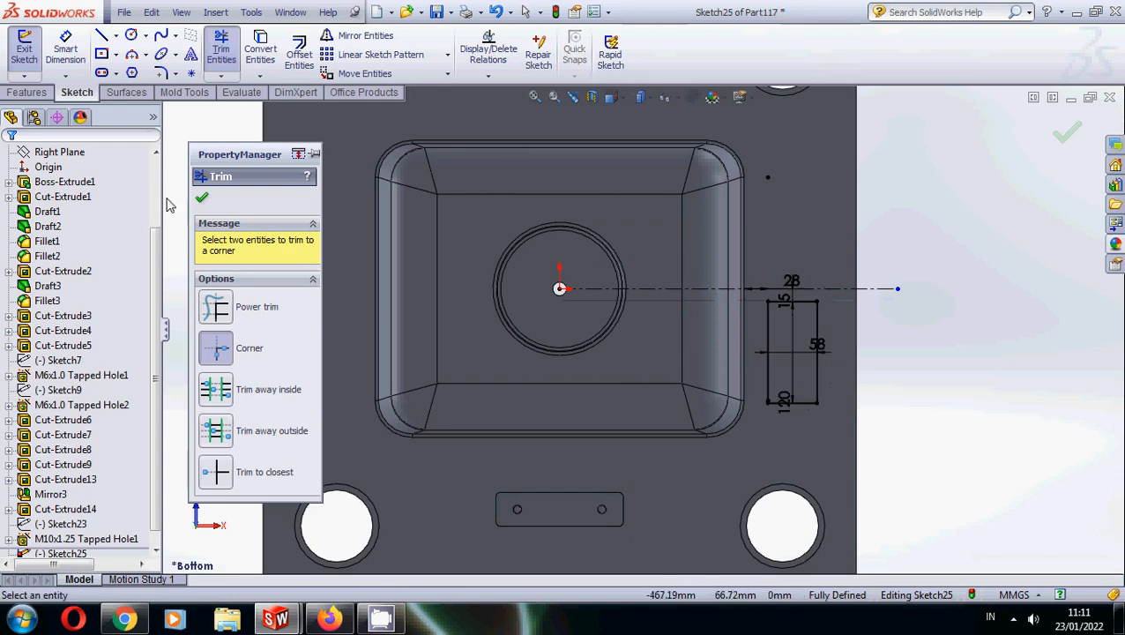
pyautogui.click(204, 200)
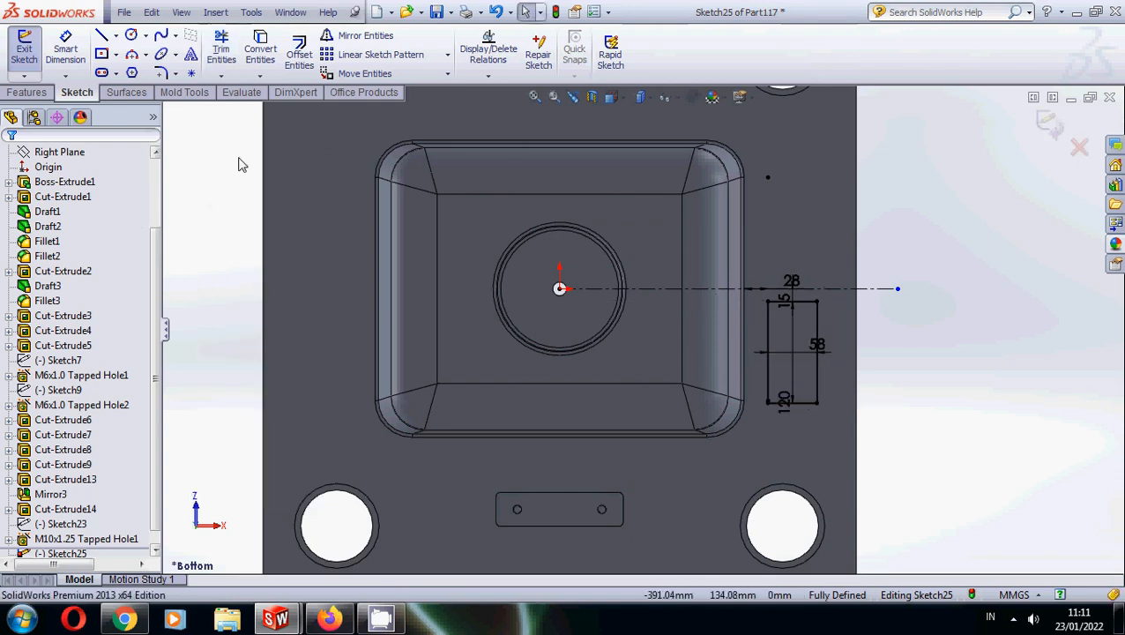
# - Mirror the rectangle's four lines about the horizontal centerline, keeping the originals
pyautogui.click(337, 40)
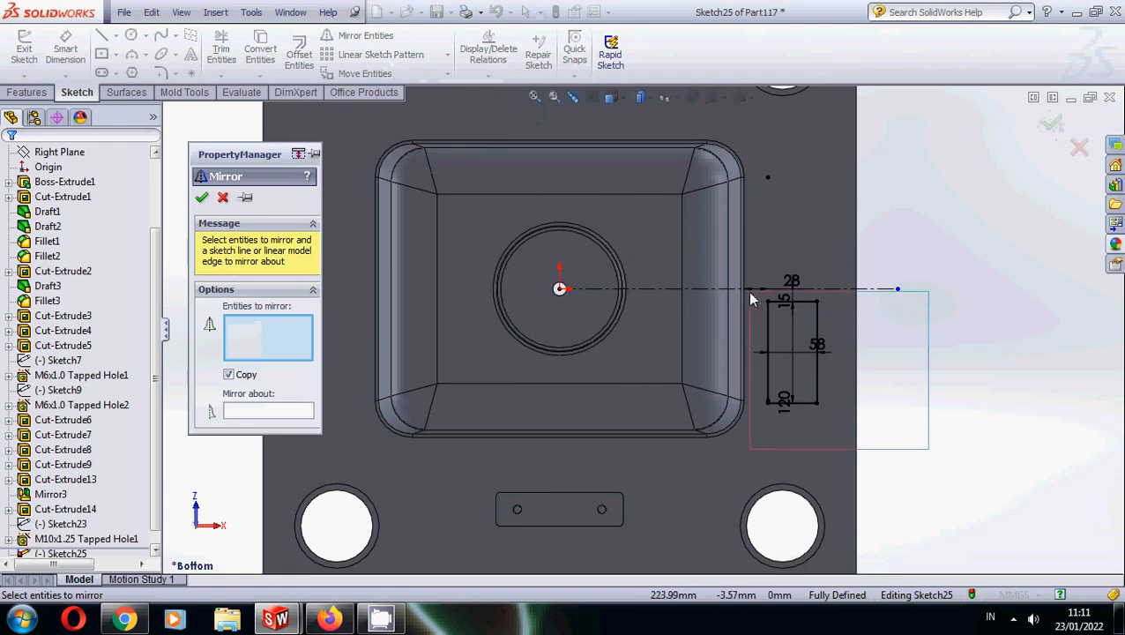
pyautogui.moveTo(751, 300); pyautogui.dragTo(750, 293)
pyautogui.click(280, 412)
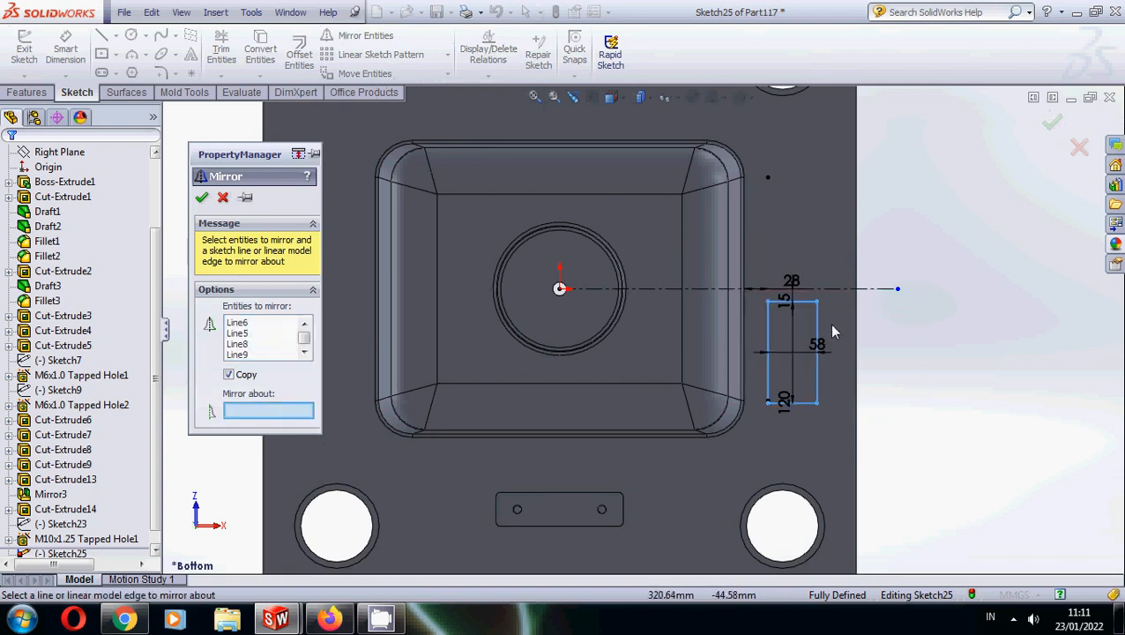
pyautogui.click(845, 290)
pyautogui.press('Return')
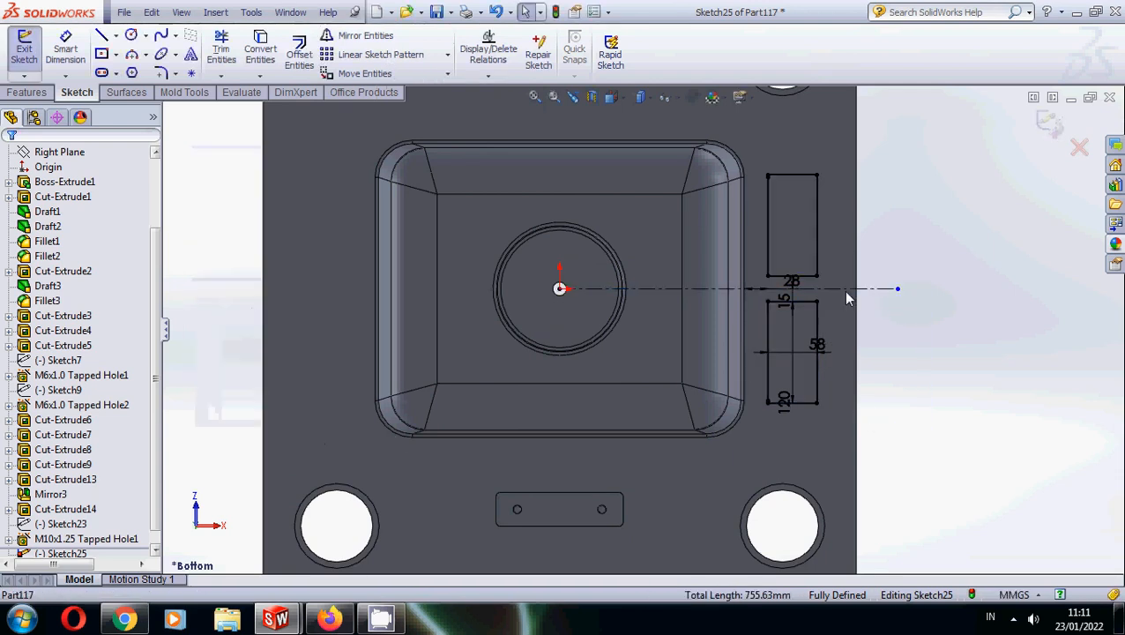
# - Cut-extrude both rectangles beside the central pocket to a blind depth of 20 mm
pyautogui.click(35, 92)
pyautogui.click(239, 51)
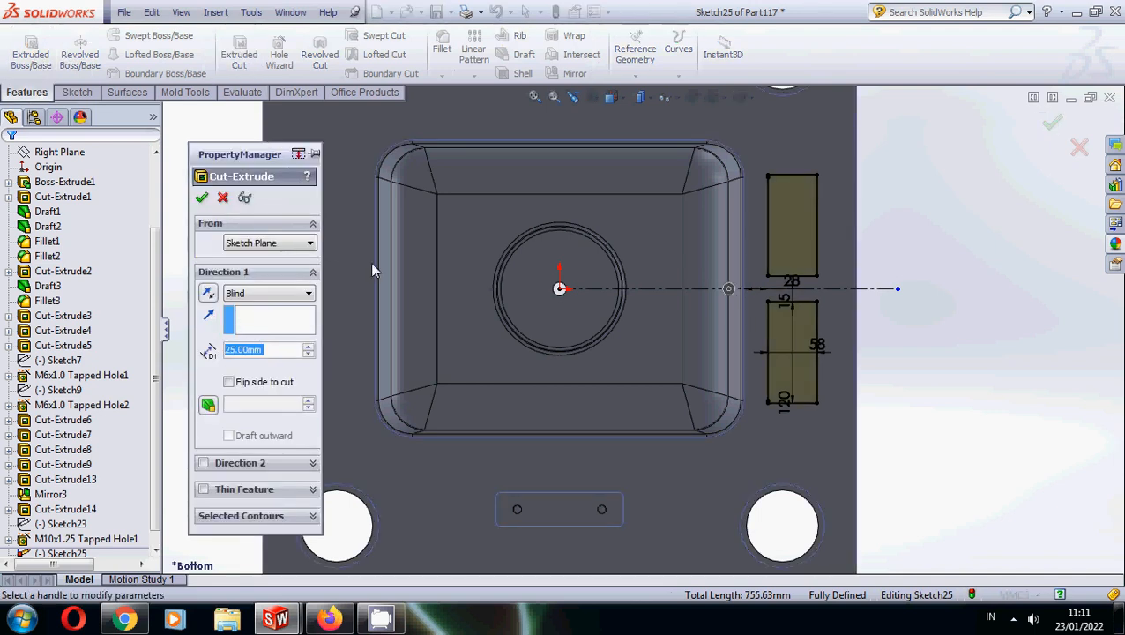
pyautogui.write('20')
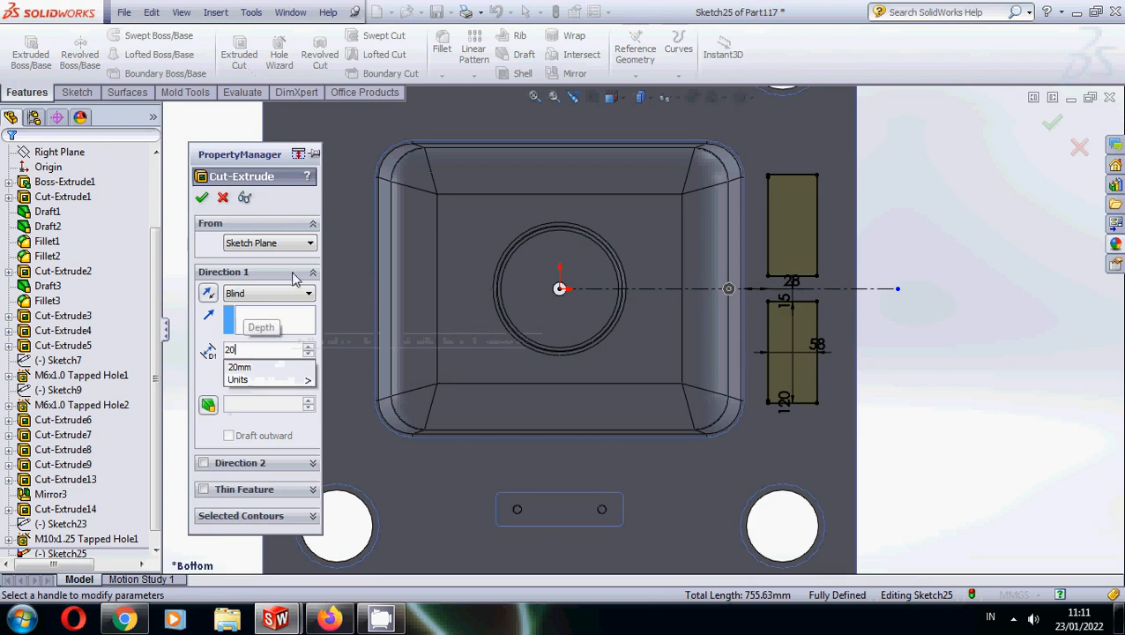
pyautogui.press('Return')
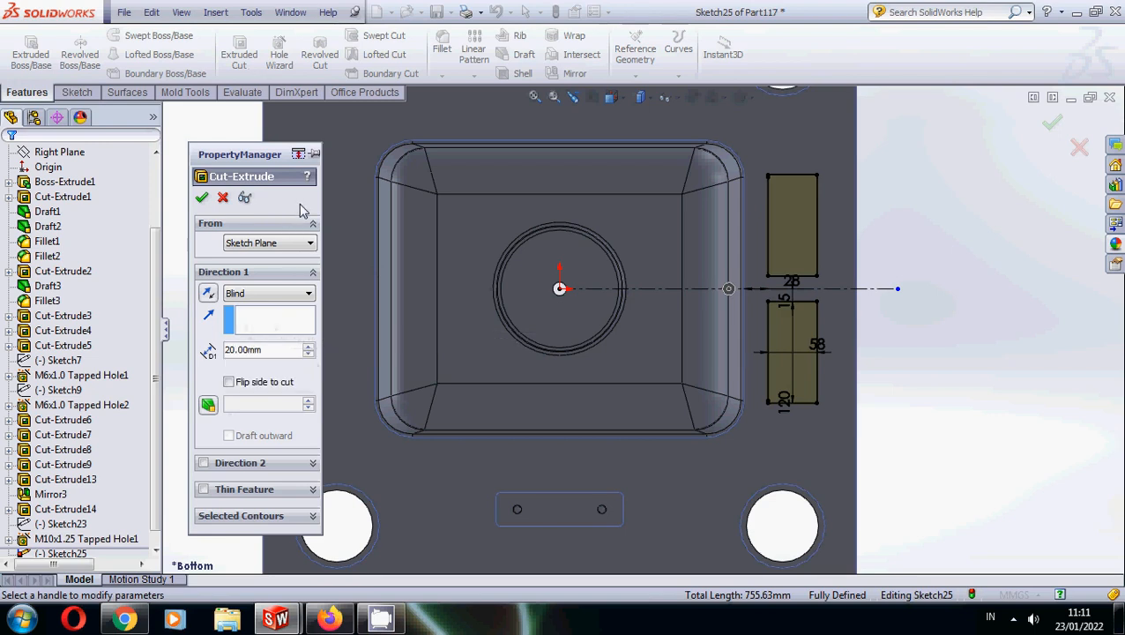
pyautogui.click(203, 200)
# - Set up a 5° neutral-plane draft using the lower rectangular pocket's floor as neutral plane and its four side walls as draft faces
pyautogui.moveTo(723, 300); pyautogui.dragTo(624, 213, button='middle')
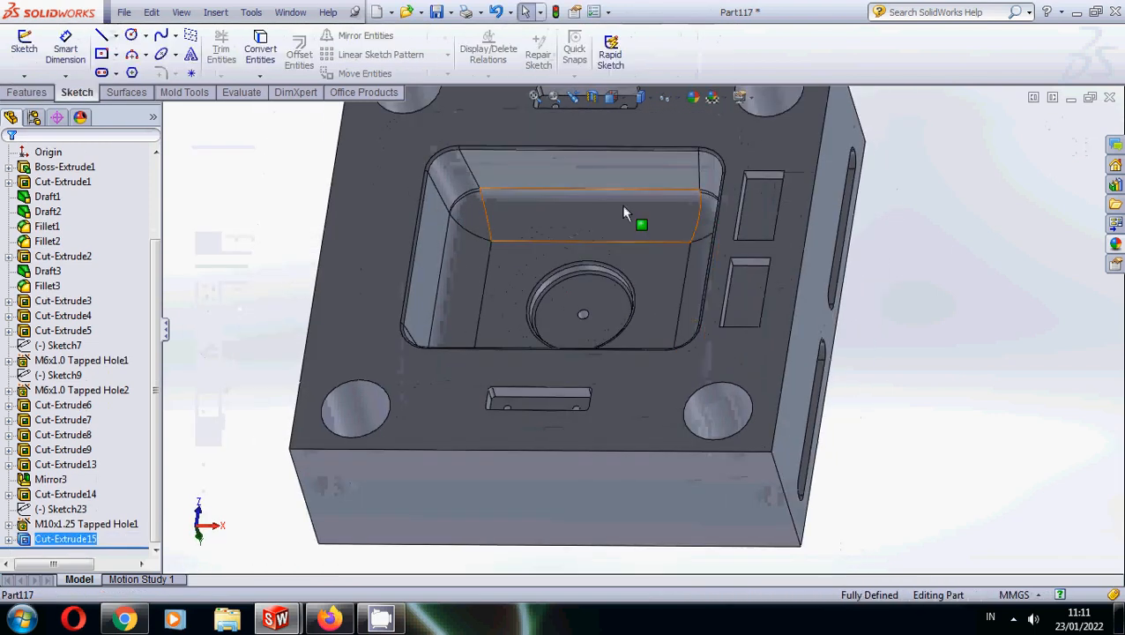
pyautogui.click(27, 92)
pyautogui.click(508, 63)
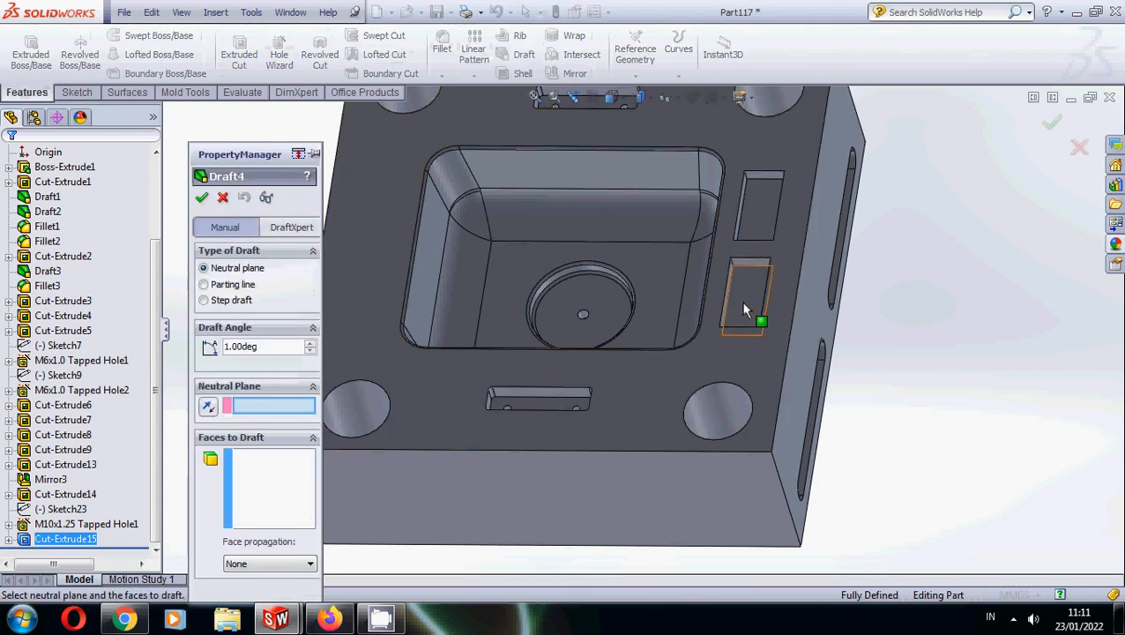
pyautogui.click(740, 300)
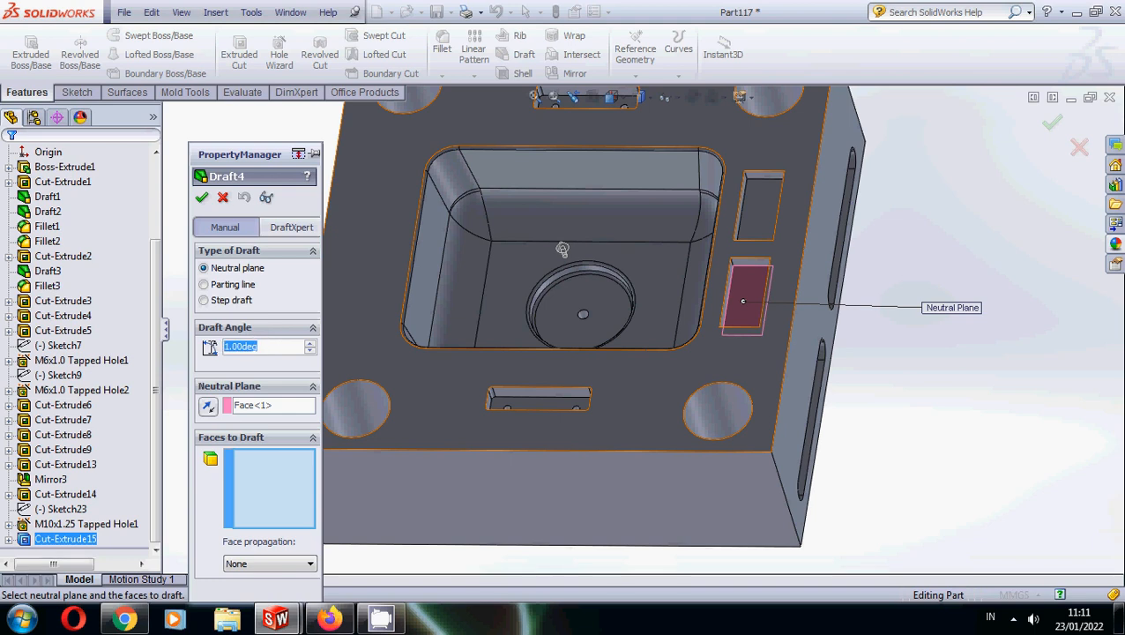
pyautogui.write('5')
pyautogui.scroll(-6, 746, 300)
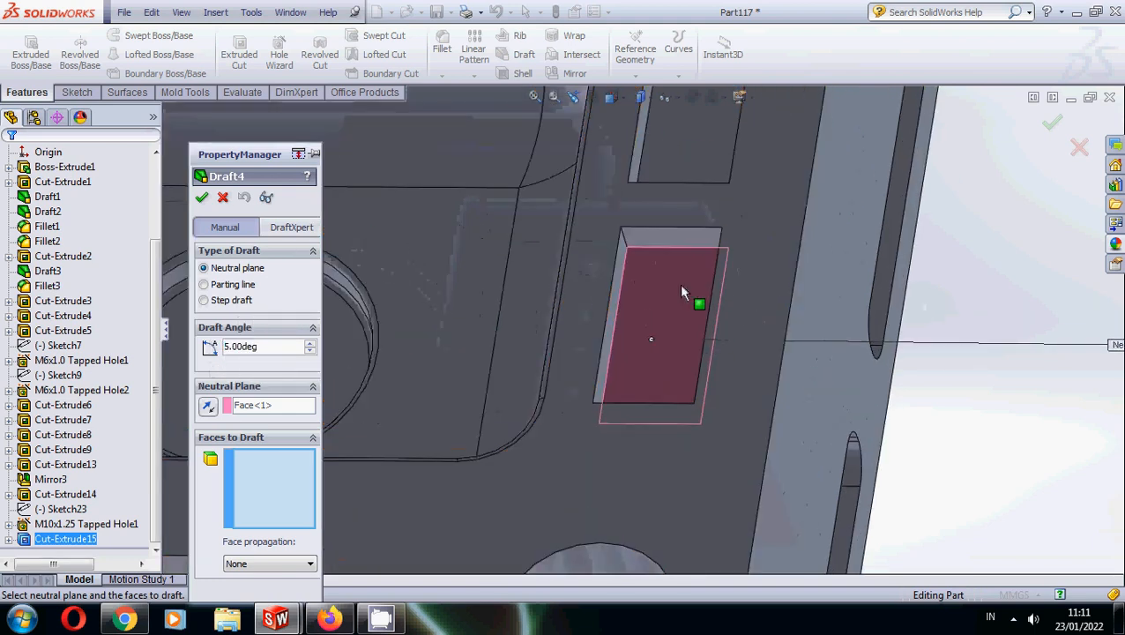
pyautogui.click(569, 265)
pyautogui.click(611, 226)
pyautogui.moveTo(610, 225); pyautogui.dragTo(736, 284, button='middle')
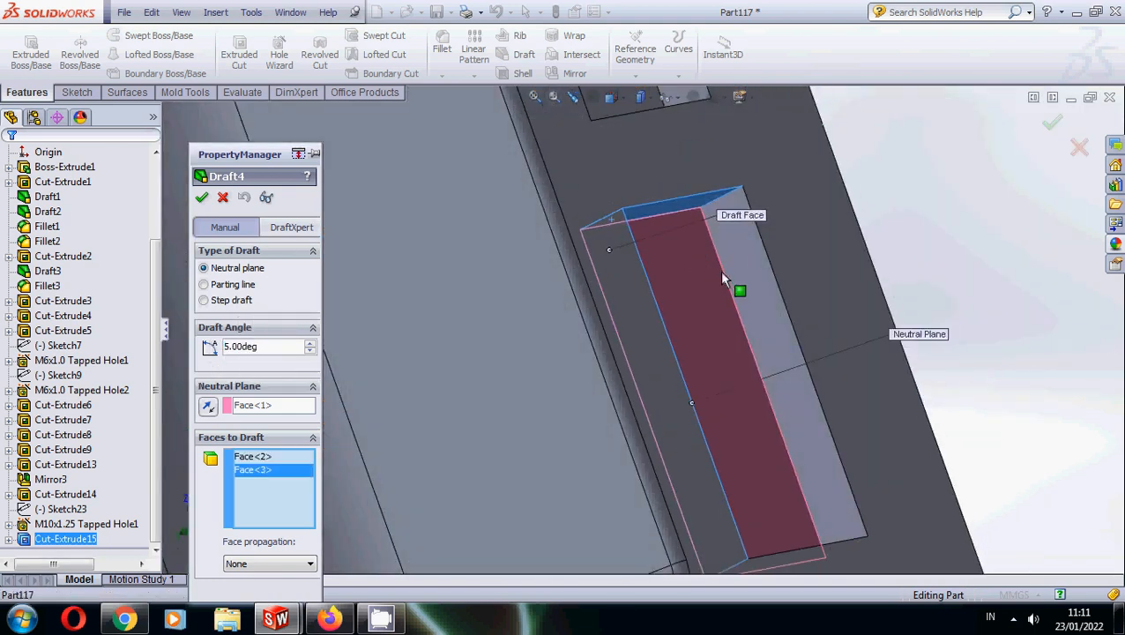
pyautogui.click(737, 334)
pyautogui.moveTo(738, 334); pyautogui.dragTo(720, 456, button='middle')
pyautogui.click(721, 456)
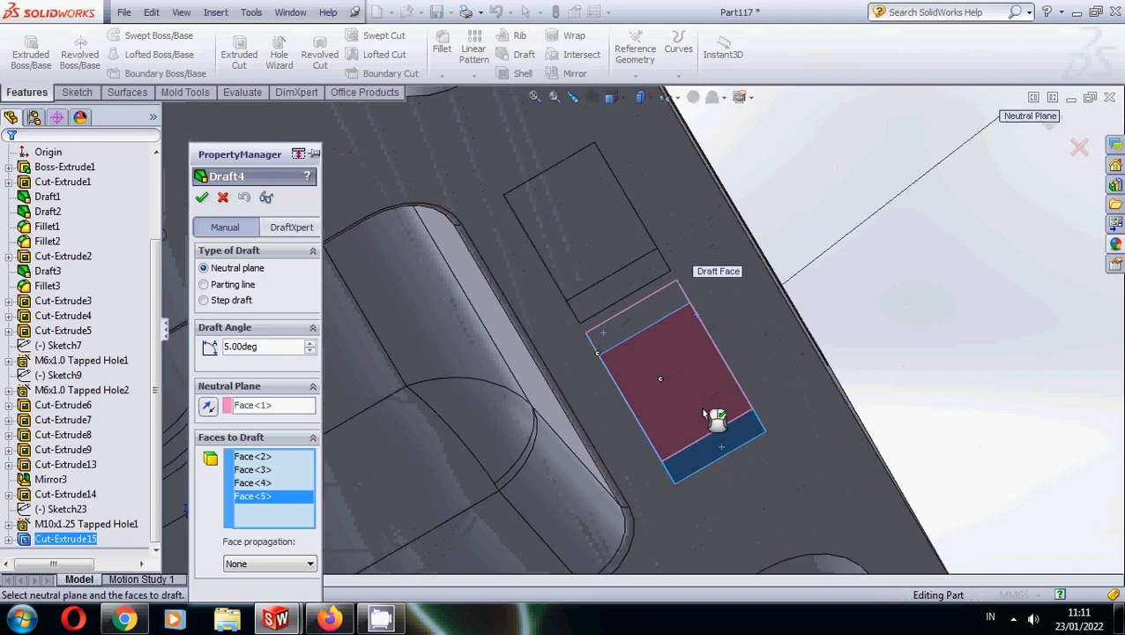
# - Add the four side walls of the other rectangular pocket to the draft and apply it
pyautogui.moveTo(701, 408); pyautogui.dragTo(594, 189, button='middle')
pyautogui.scroll(-3, 595, 189)
pyautogui.click(445, 132)
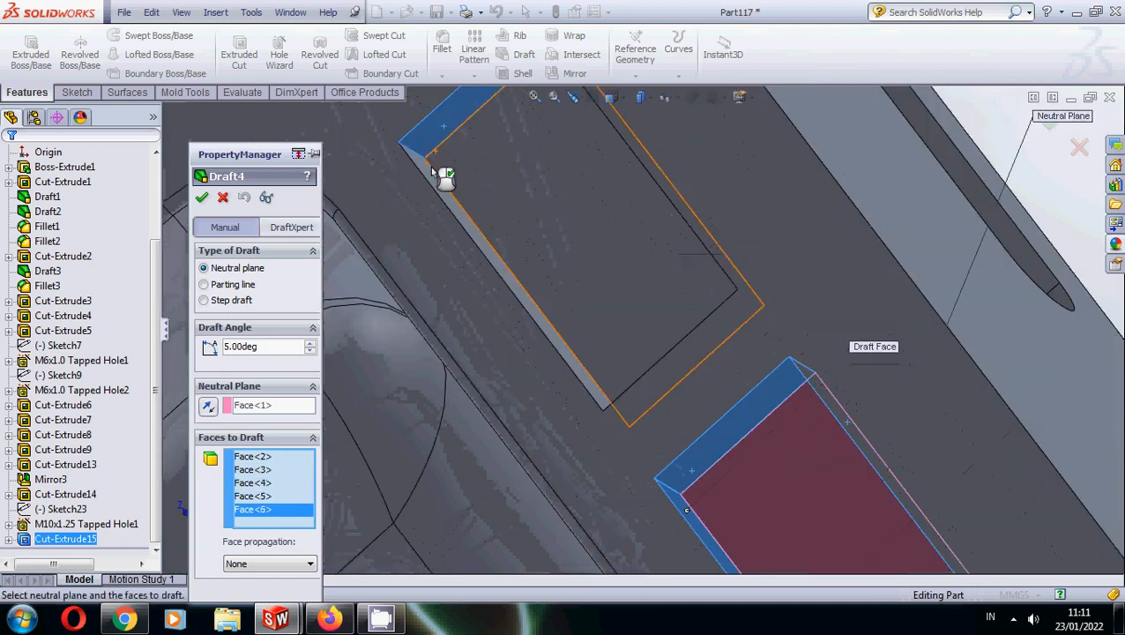
pyautogui.click(429, 170)
pyautogui.moveTo(429, 170); pyautogui.dragTo(778, 366, button='middle')
pyautogui.click(660, 176)
pyautogui.click(779, 372)
pyautogui.scroll(5, 778, 372)
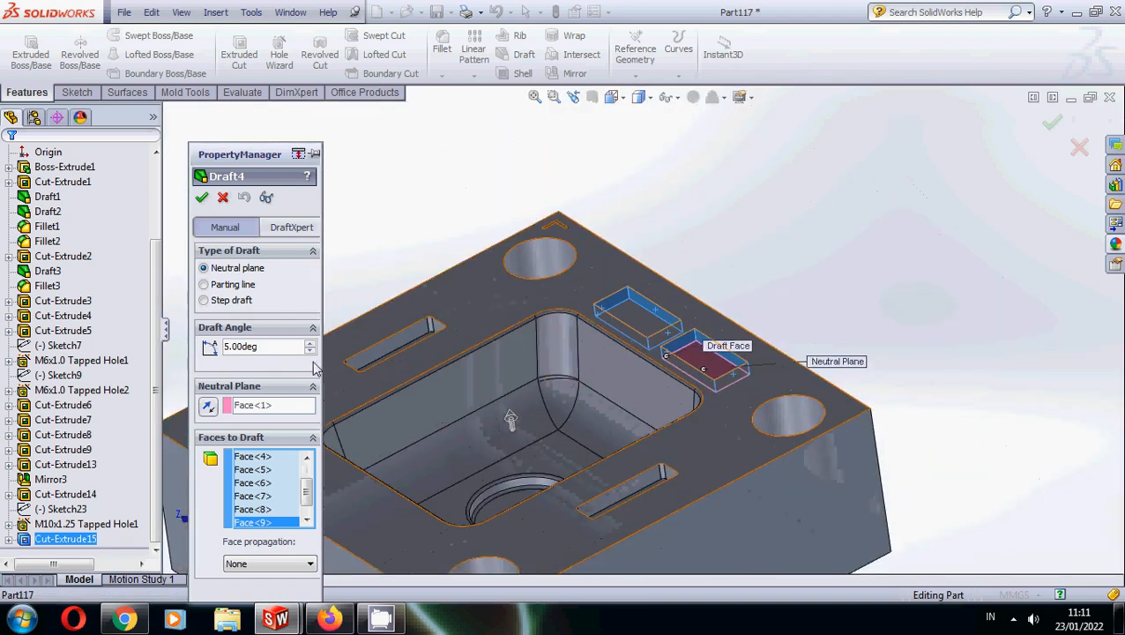
pyautogui.click(203, 199)
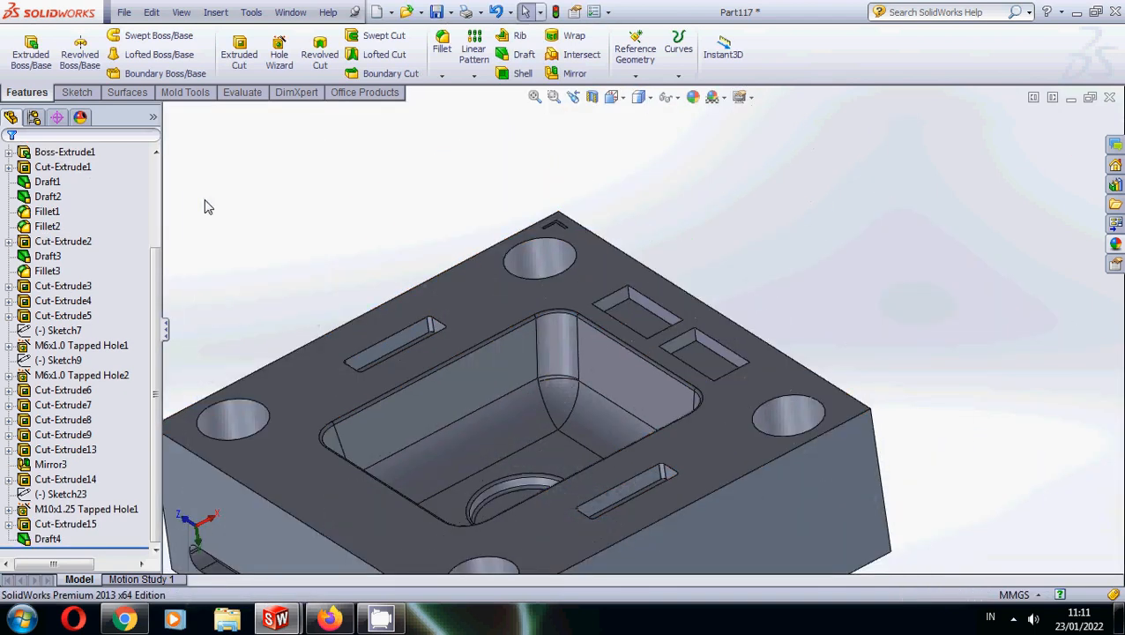
# - Set up a constant-radius fillet of 8 mm and select the upper rectangular pocket's vertical corner edges
pyautogui.click(442, 49)
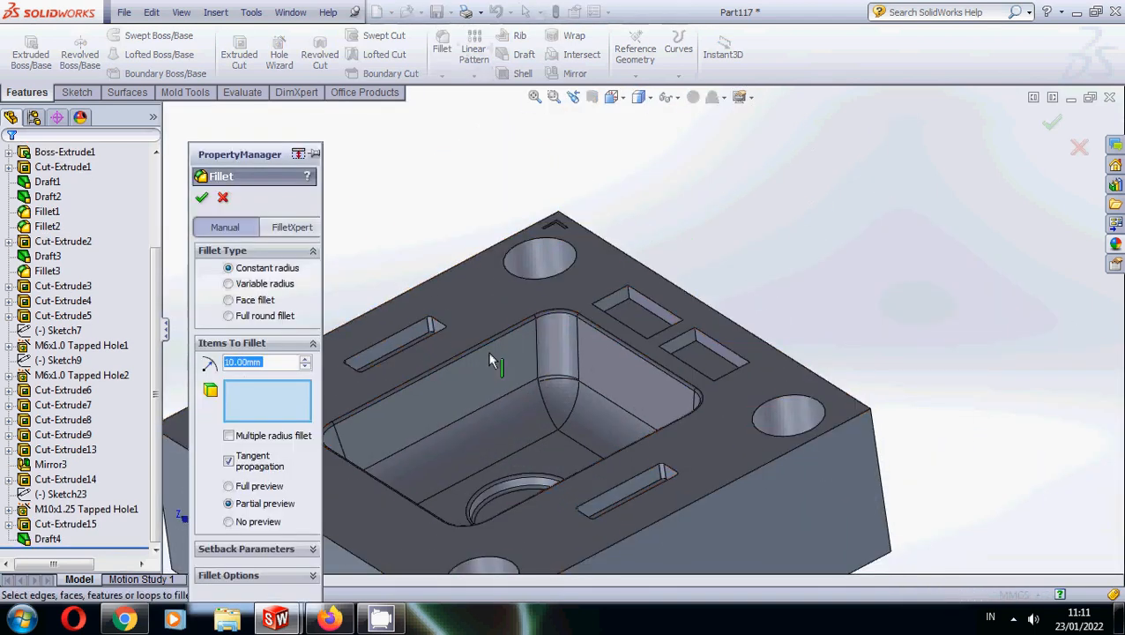
pyautogui.scroll(-3, 648, 341)
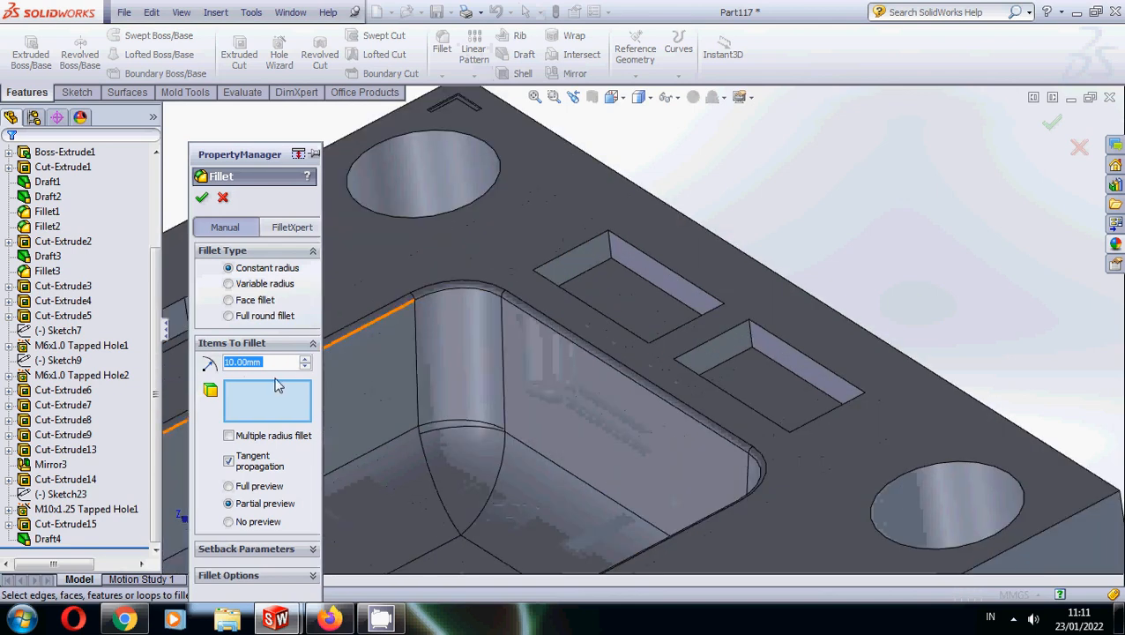
pyautogui.write('8')
pyautogui.press('Return')
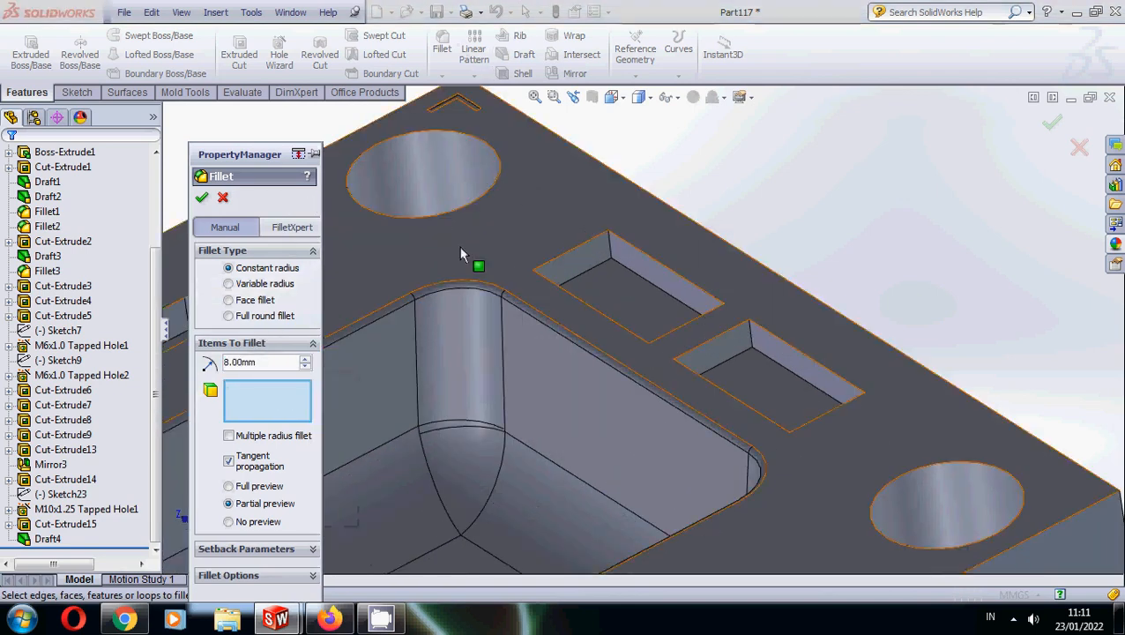
pyautogui.click(608, 247)
pyautogui.moveTo(608, 248); pyautogui.dragTo(524, 354, button='middle')
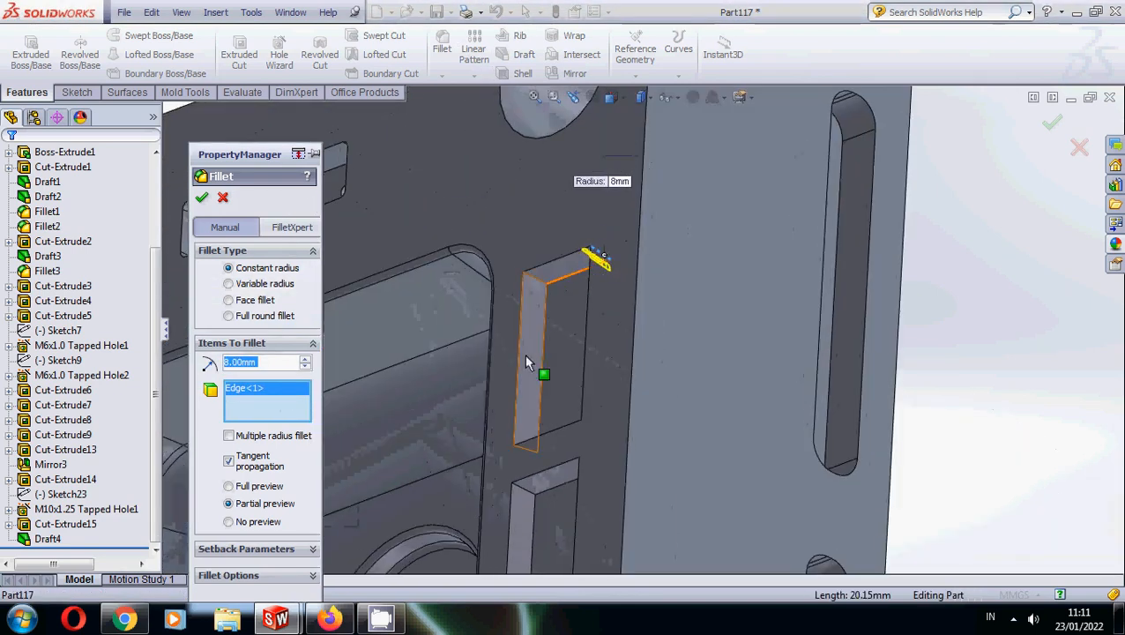
pyautogui.click(527, 284)
pyautogui.moveTo(527, 284); pyautogui.dragTo(533, 339, button='middle')
pyautogui.click(546, 447)
pyautogui.click(620, 469)
# - Add the lower rectangular pocket's four vertical corner edges to the fillet and apply it
pyautogui.click(517, 474)
pyautogui.moveTo(517, 474); pyautogui.dragTo(553, 567, button='middle')
pyautogui.click(603, 500)
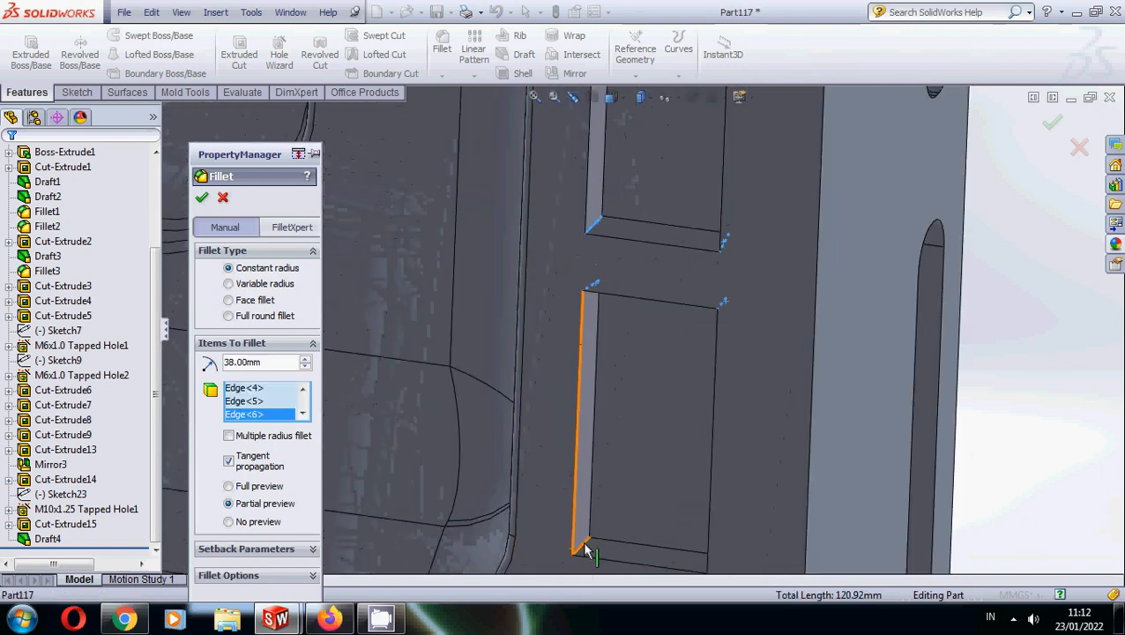
pyautogui.click(586, 550)
pyautogui.moveTo(627, 534); pyautogui.dragTo(683, 179, button='middle')
pyautogui.click(716, 562)
pyautogui.click(203, 200)
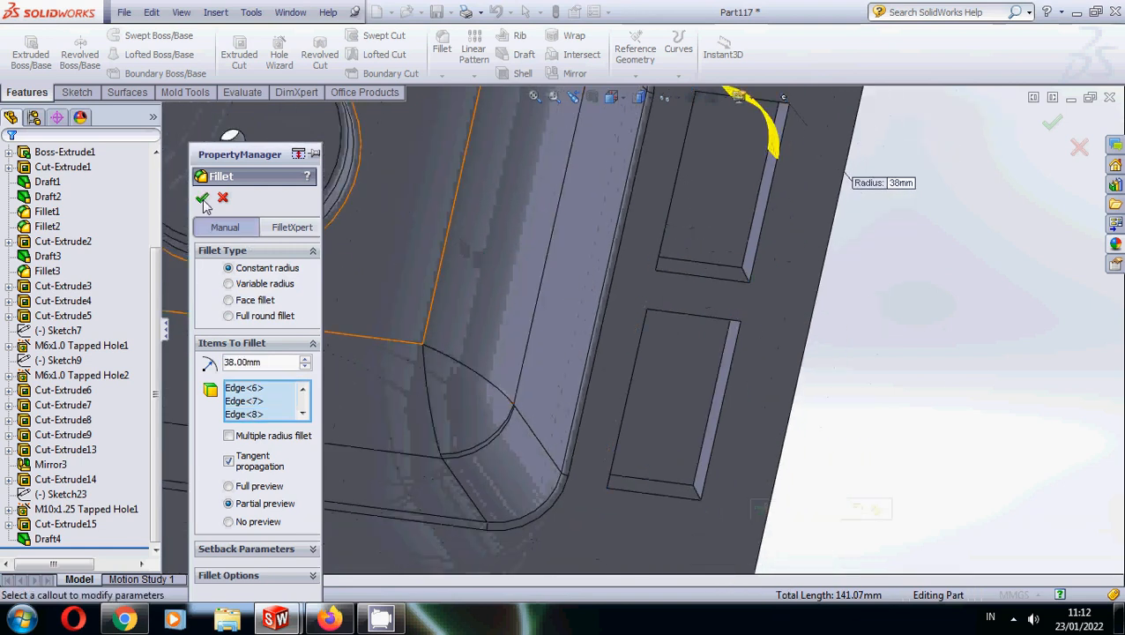
pyautogui.scroll(1, 801, 460)
pyautogui.click(801, 460)
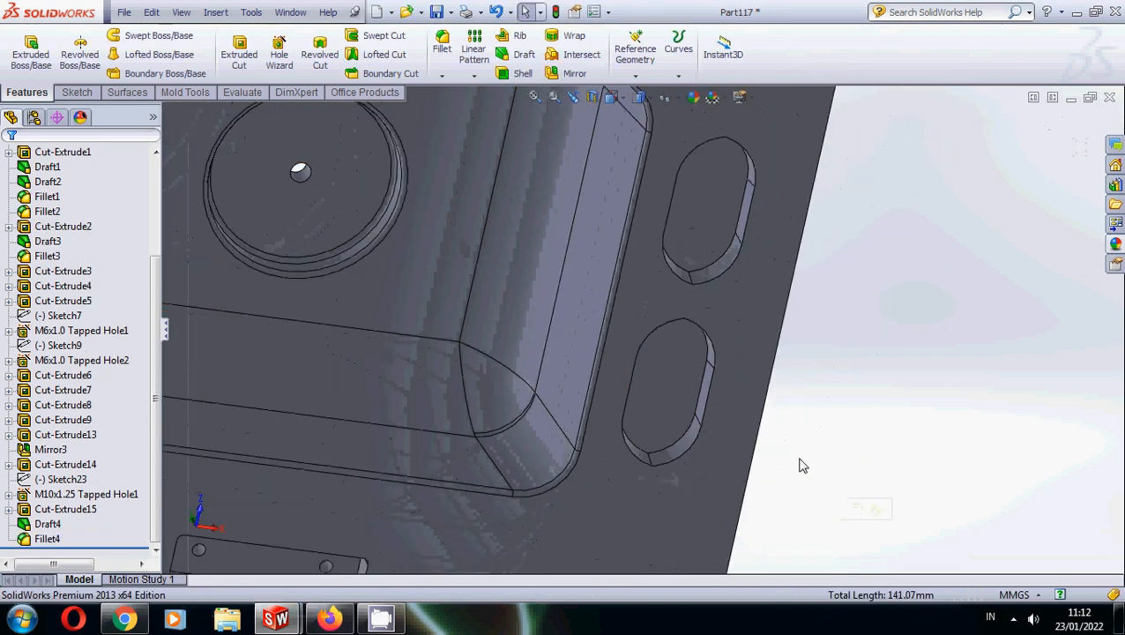
# - Edit the rectangular pockets' corner fillet and set its radius to 8 mm
pyautogui.rightClick(53, 539)
pyautogui.click(113, 337)
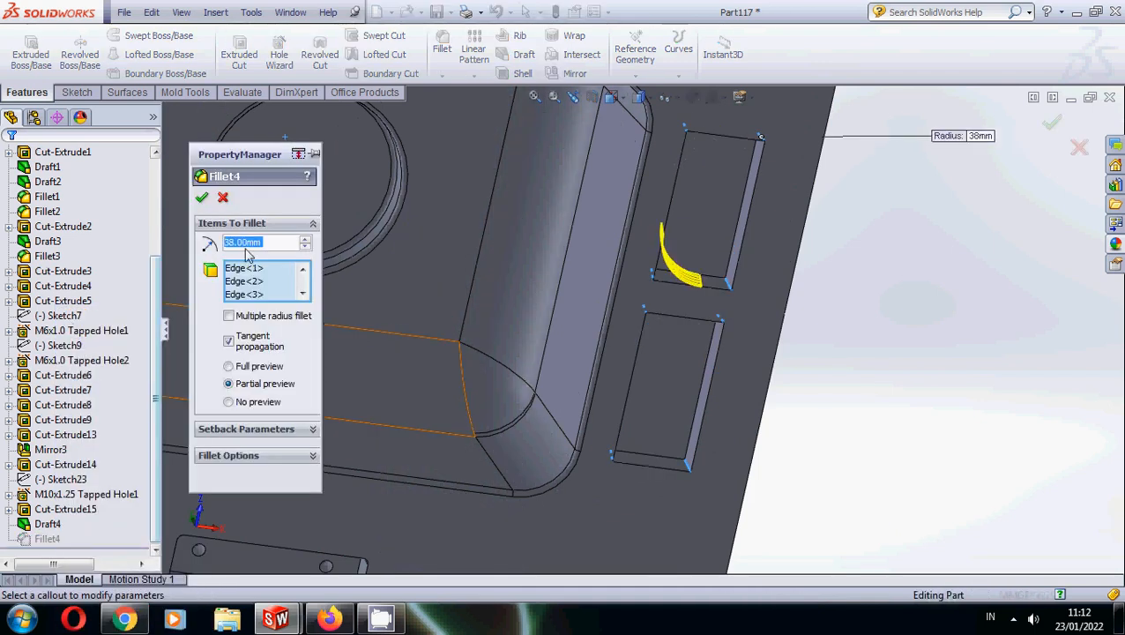
pyautogui.write('8')
pyautogui.press('Return')
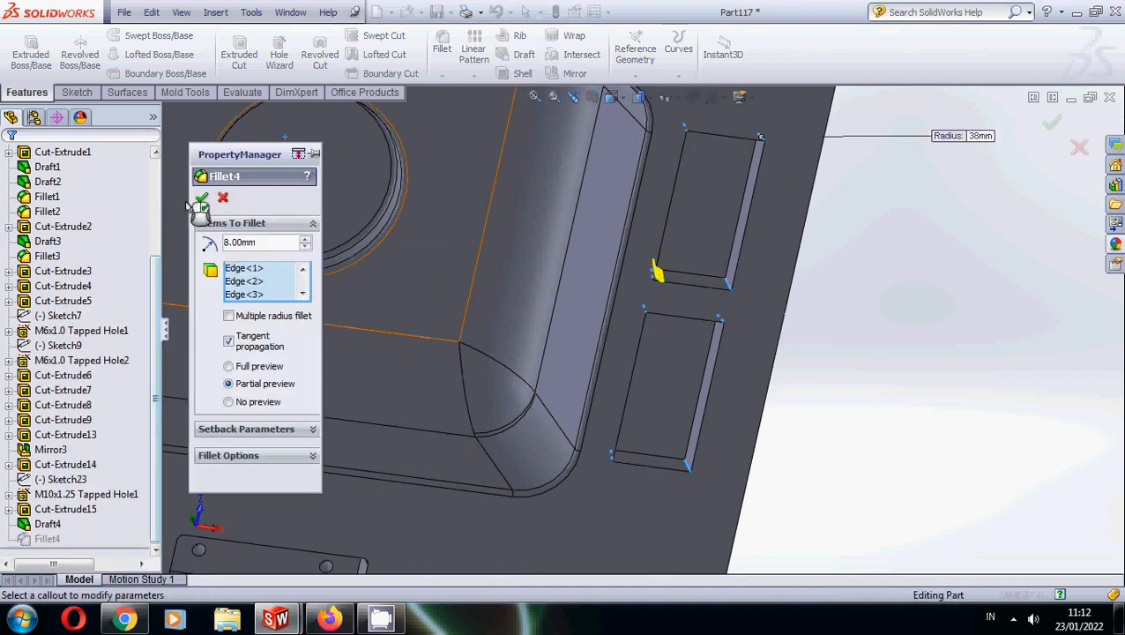
pyautogui.click(202, 201)
# - Mirror the two rectangular pockets' cut, draft and corner fillets about the Right Plane
pyautogui.moveTo(655, 384); pyautogui.dragTo(677, 205, button='middle')
pyautogui.scroll(5, 675, 205)
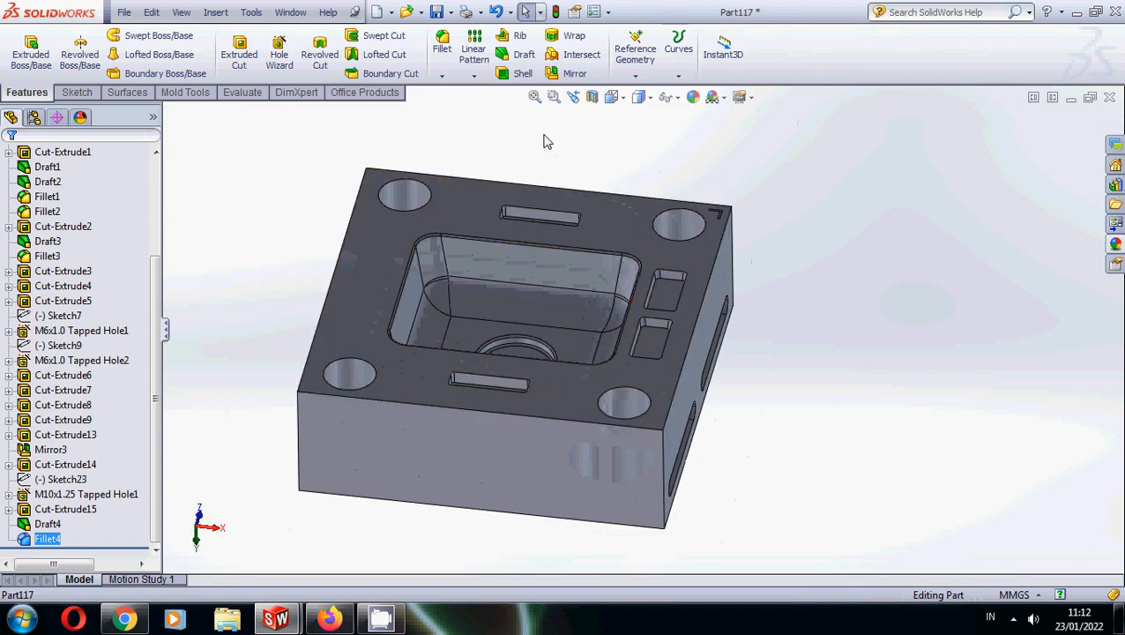
pyautogui.click(574, 73)
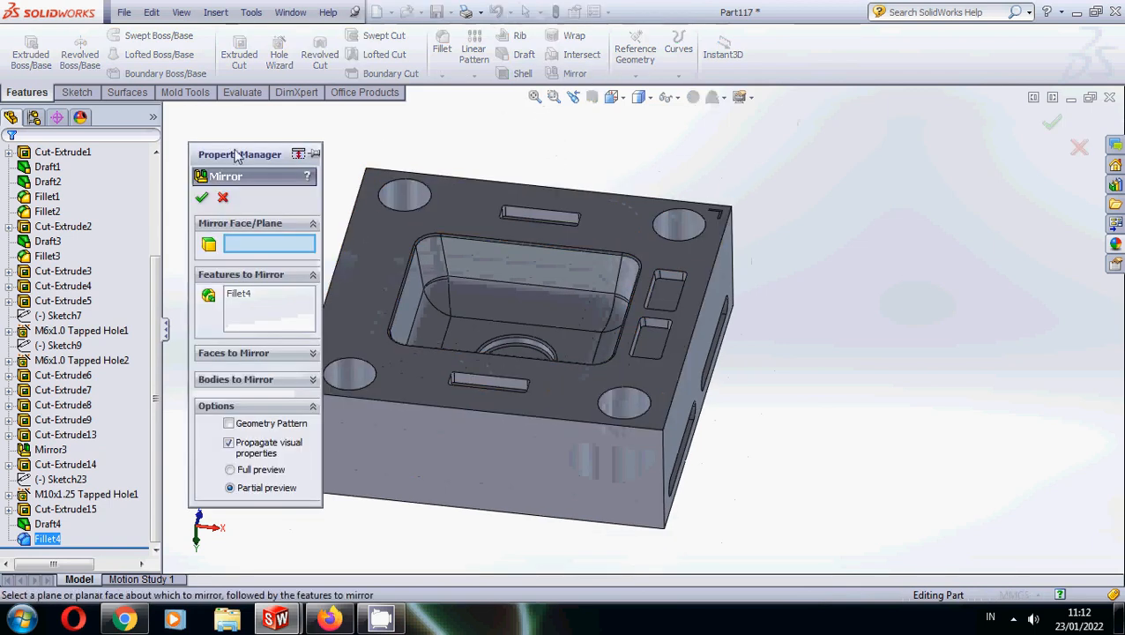
pyautogui.scroll(5, 120, 318)
pyautogui.click(63, 242)
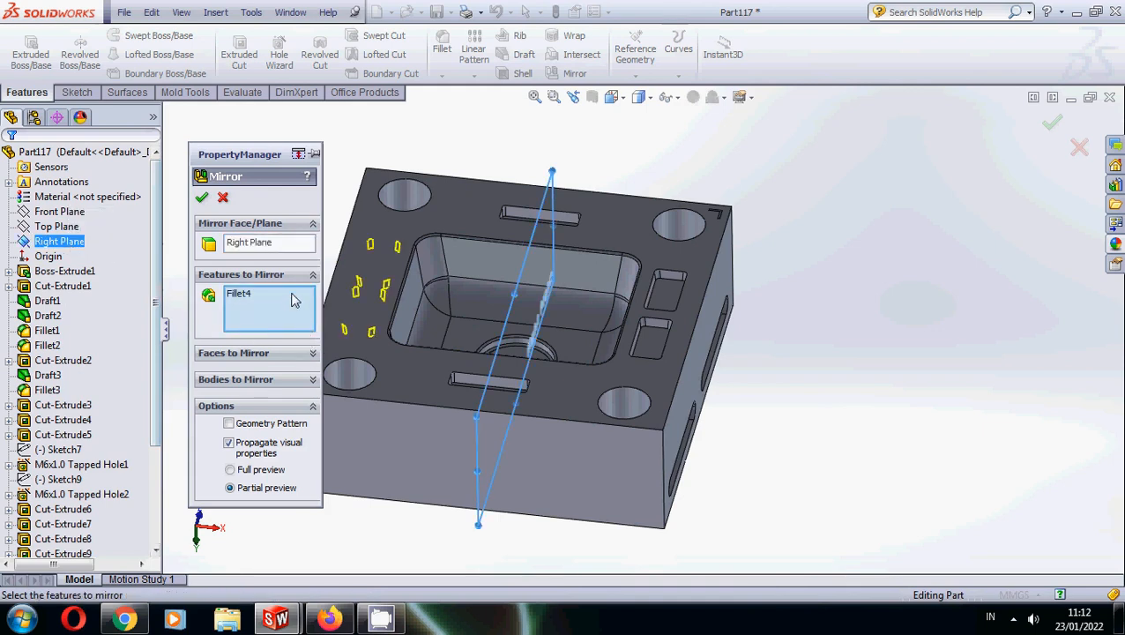
pyautogui.scroll(-5, 679, 336)
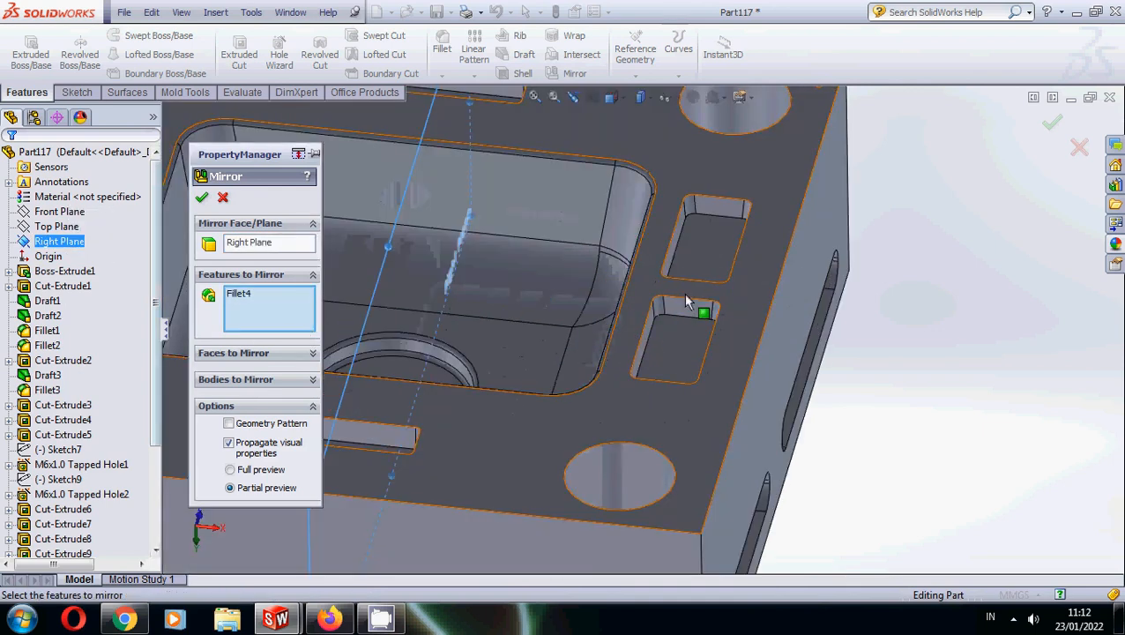
pyautogui.click(683, 340)
pyautogui.scroll(-3, 646, 342)
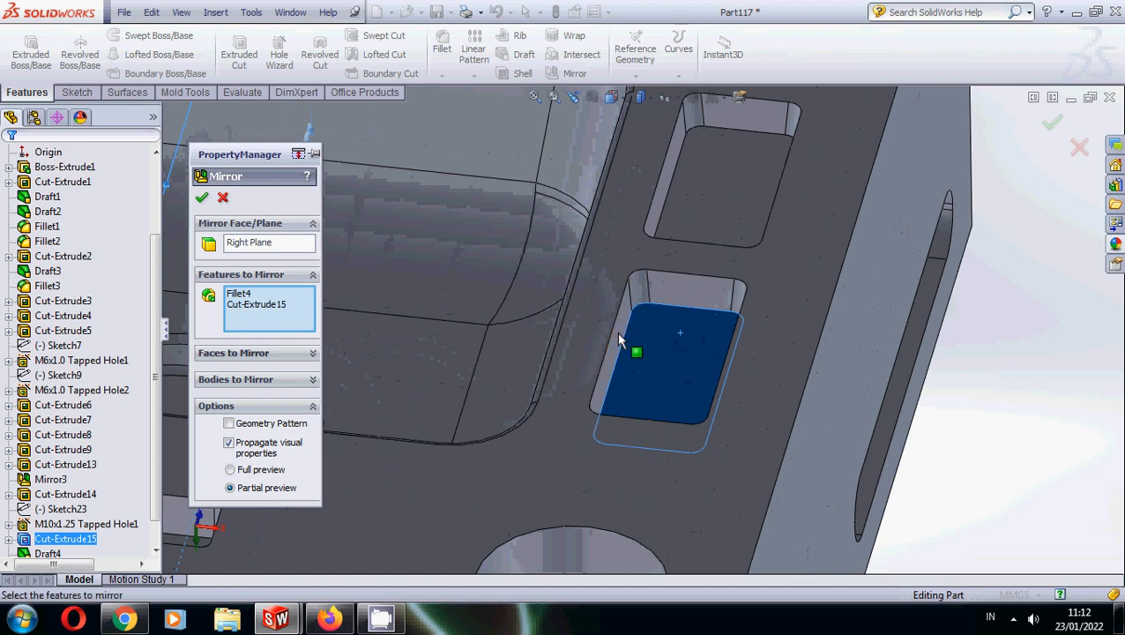
pyautogui.moveTo(666, 347)
pyautogui.mouseDown(button='middle')
pyautogui.moveTo(686, 331)
pyautogui.moveTo(670, 336)
pyautogui.mouseUp(button='middle')
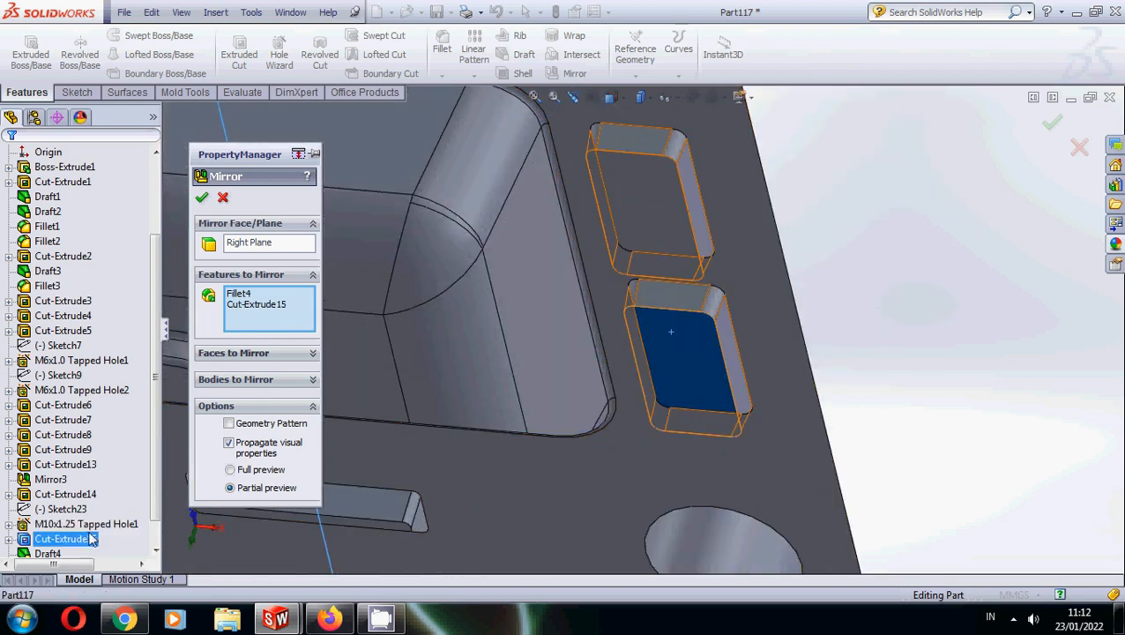
pyautogui.click(48, 553)
pyautogui.click(202, 198)
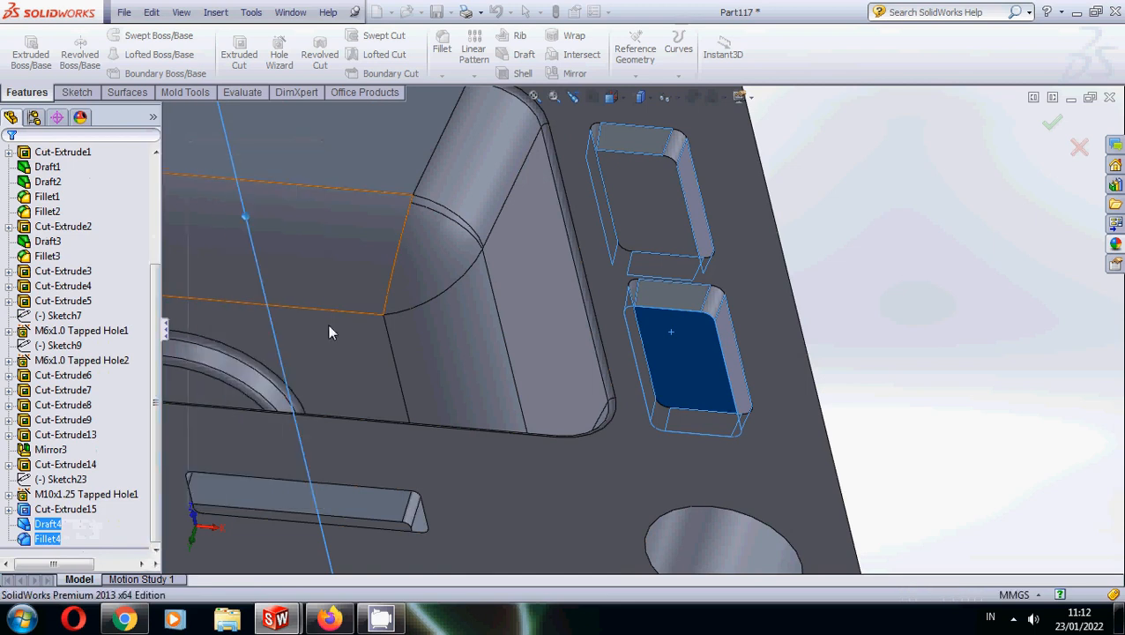
# - Start a sketch on the upper rectangular pocket's floor in the bottom view and place three vertically aligned points in it
pyautogui.scroll(5, 485, 372)
pyautogui.moveTo(485, 372); pyautogui.dragTo(335, 325, button='middle')
pyautogui.press('f')
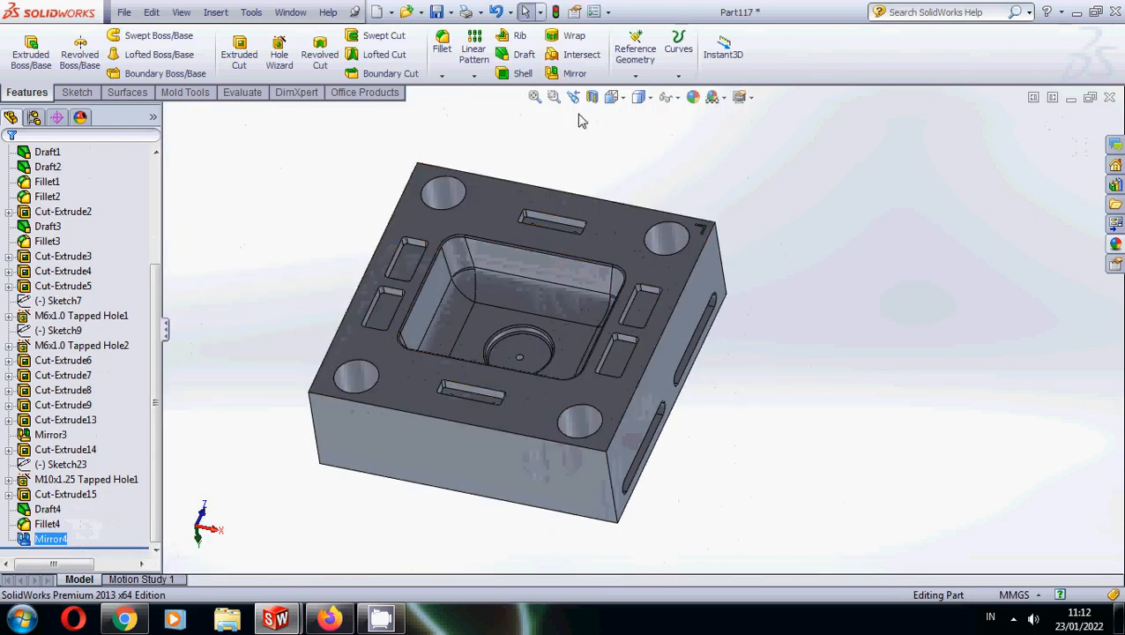
pyautogui.click(615, 97)
pyautogui.click(613, 201)
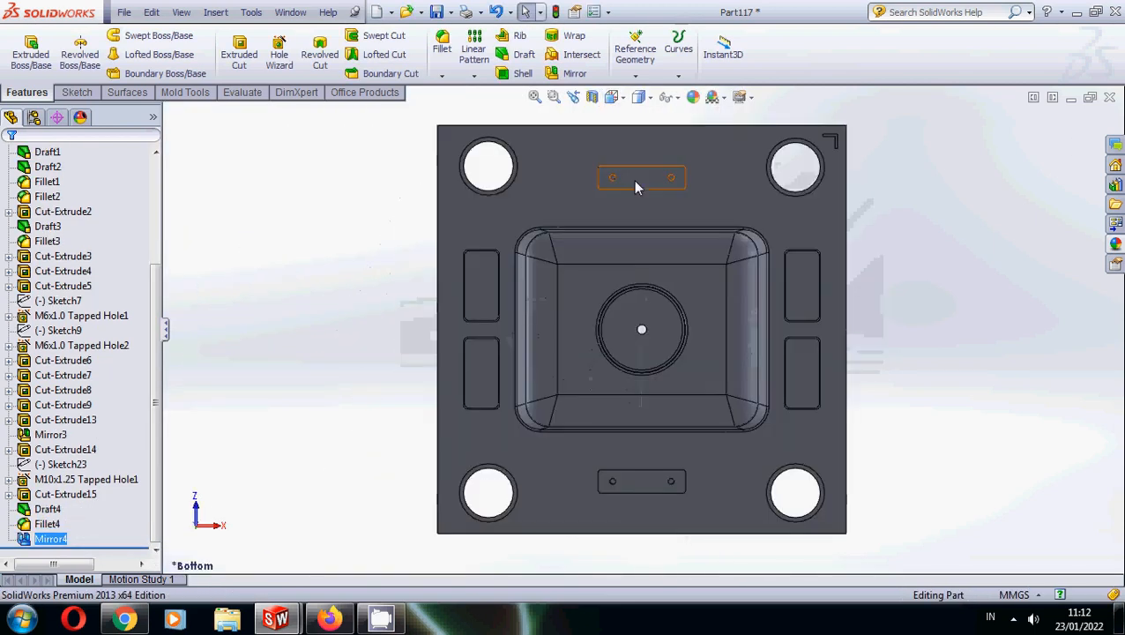
pyautogui.scroll(-5, 776, 291)
pyautogui.rightClick(752, 284)
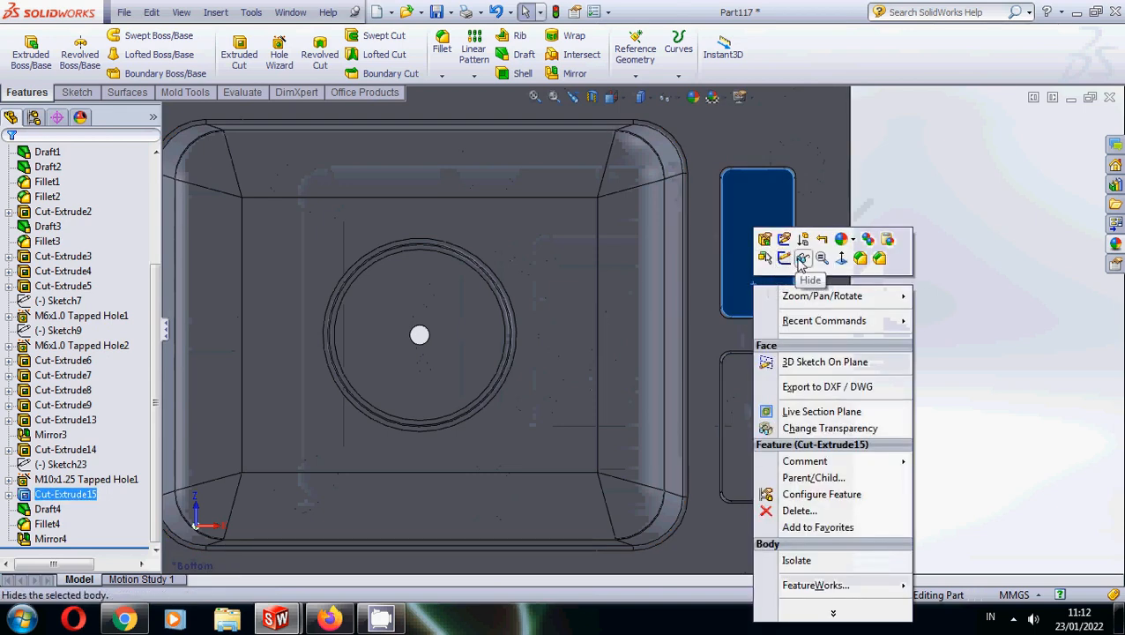
pyautogui.click(784, 258)
pyautogui.click(191, 75)
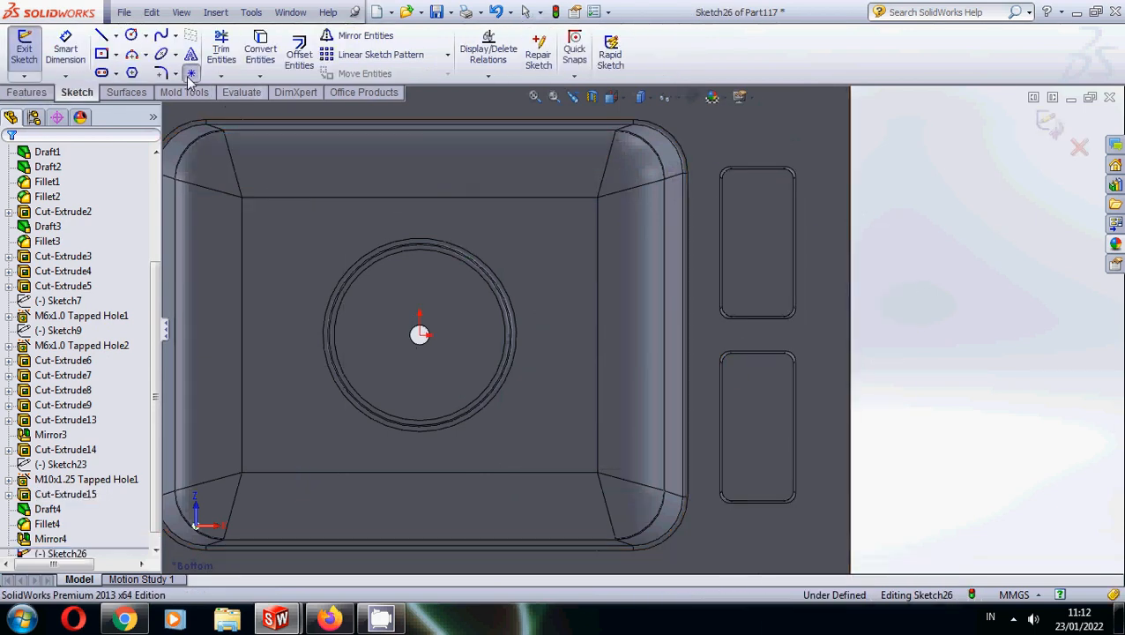
pyautogui.click(758, 313)
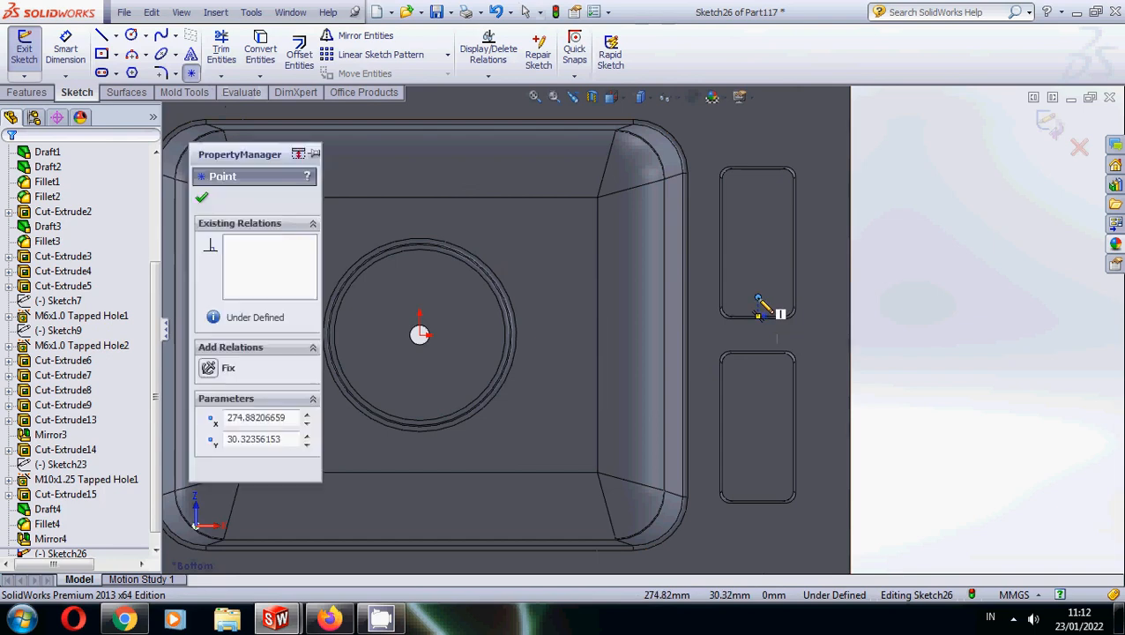
pyautogui.click(757, 251)
pyautogui.press('Escape')
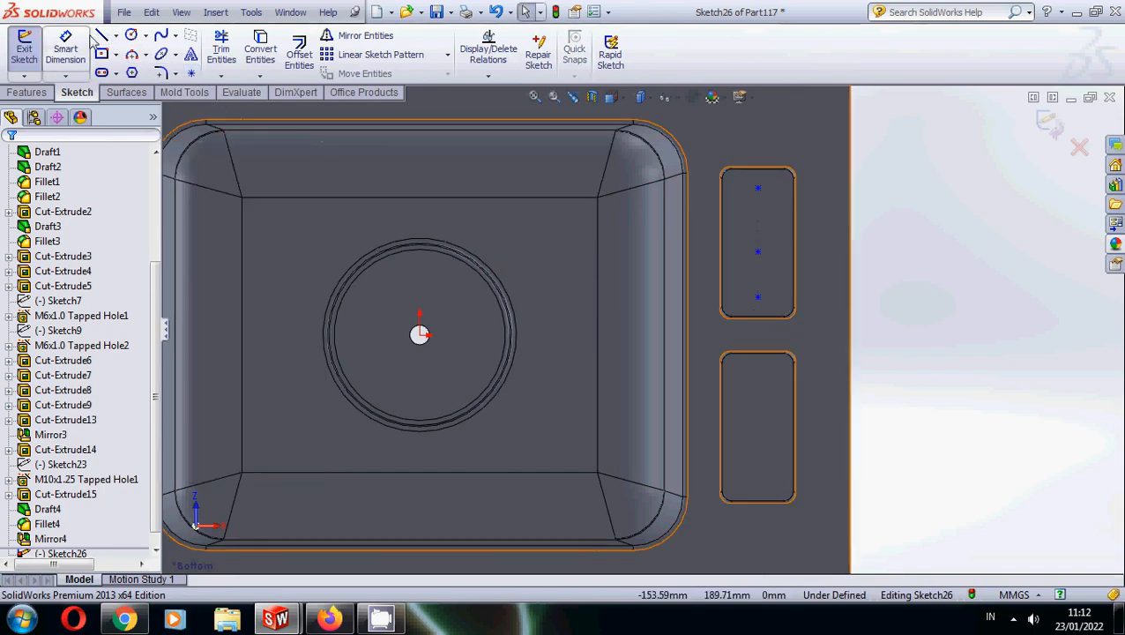
# - Dimension the lowest point 10 mm and the middle point 50 mm from the upper pocket's lower edge
pyautogui.click(65, 48)
pyautogui.scroll(-3, 767, 309)
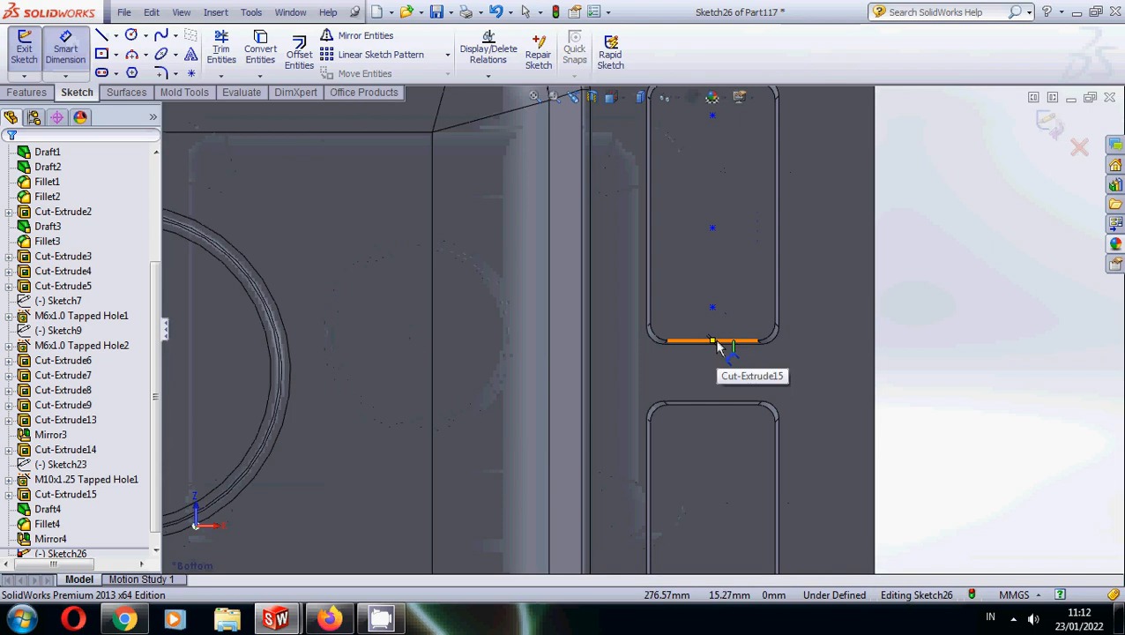
pyautogui.click(716, 343)
pyautogui.click(741, 320)
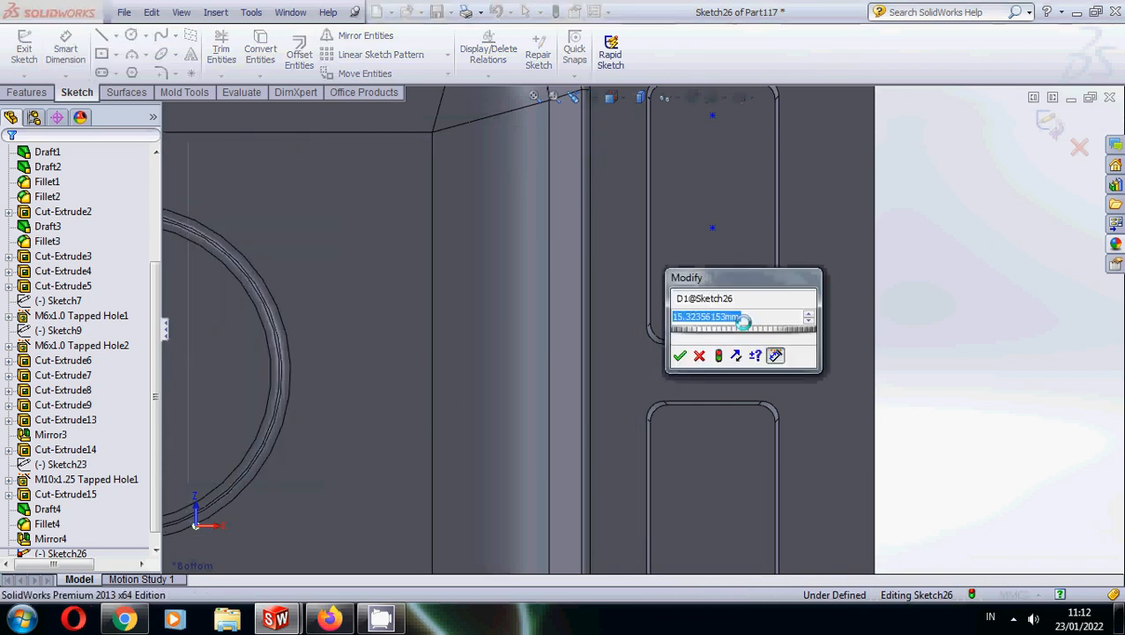
pyautogui.write('10')
pyautogui.click(686, 357)
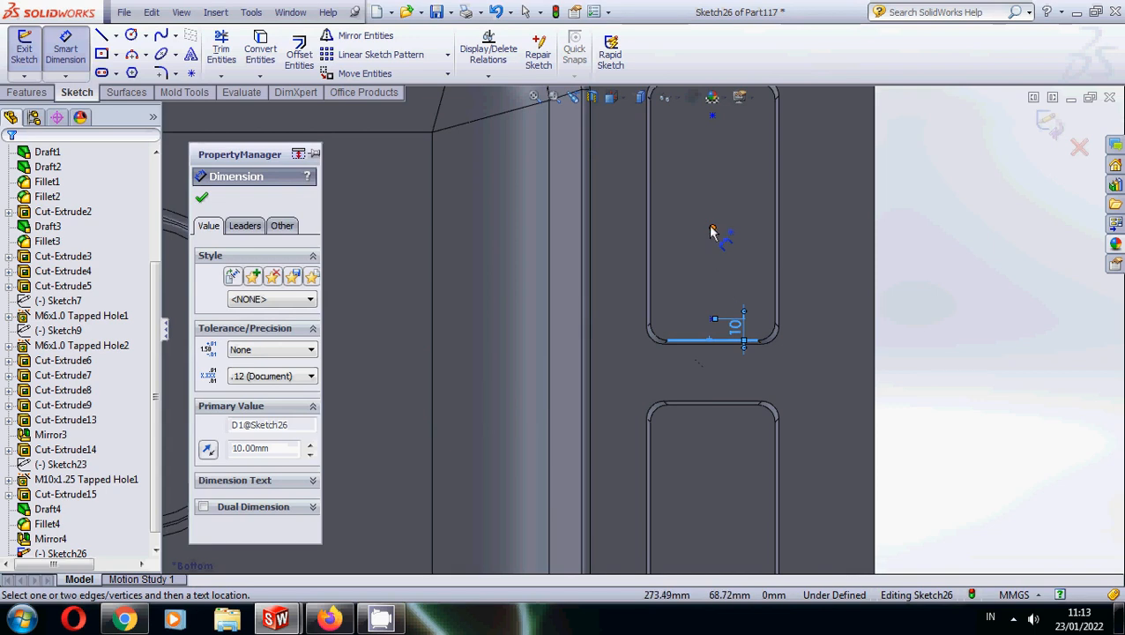
pyautogui.click(712, 229)
pyautogui.click(756, 265)
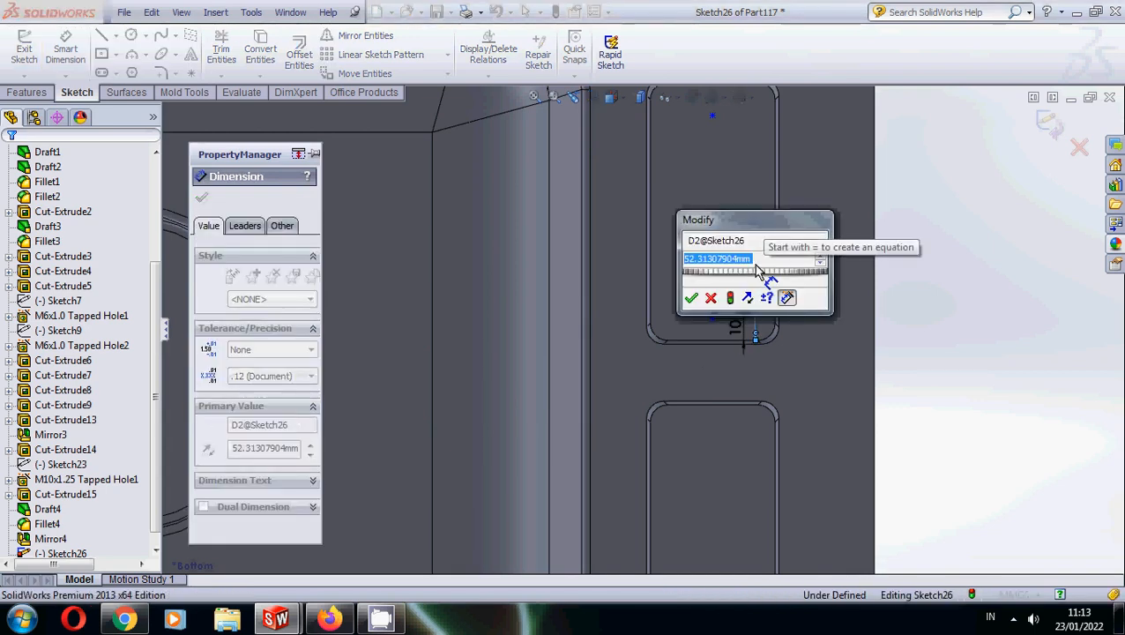
pyautogui.write('50')
pyautogui.click(691, 298)
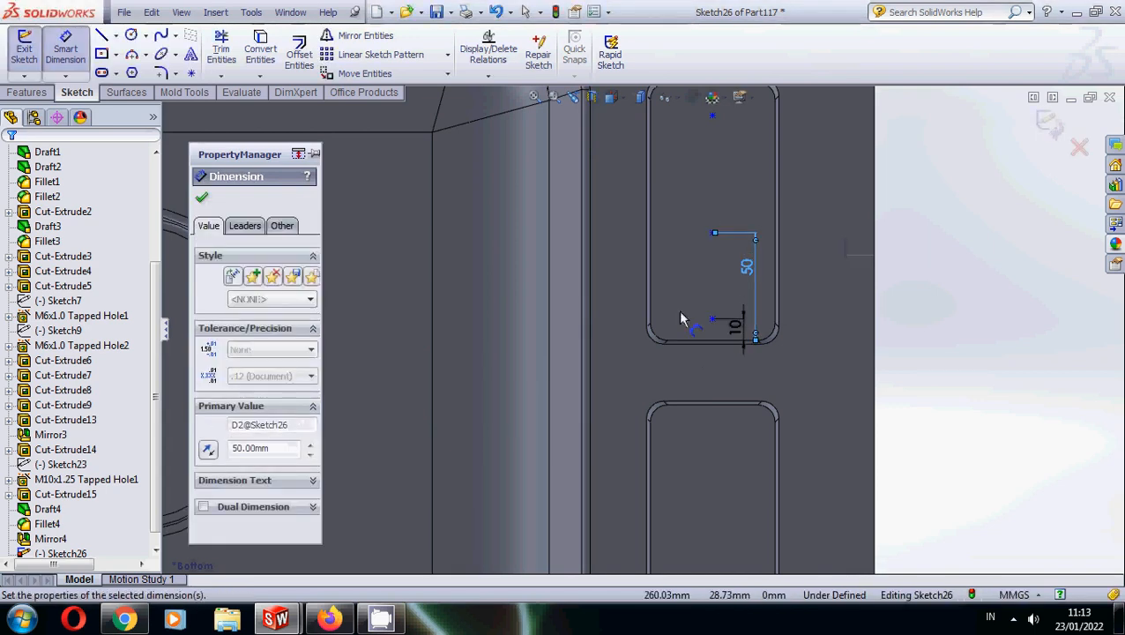
# - Dimension the topmost point 25 mm from the upper pocket's upper edge
pyautogui.scroll(2, 681, 318)
pyautogui.scroll(-2, 680, 237)
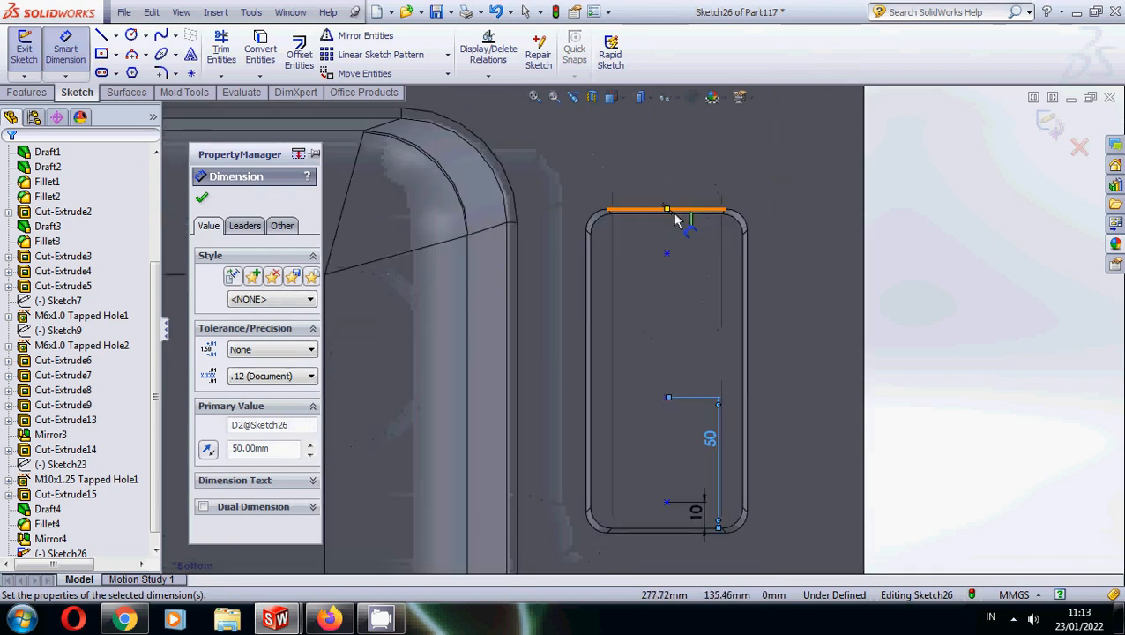
pyautogui.click(675, 214)
pyautogui.click(668, 255)
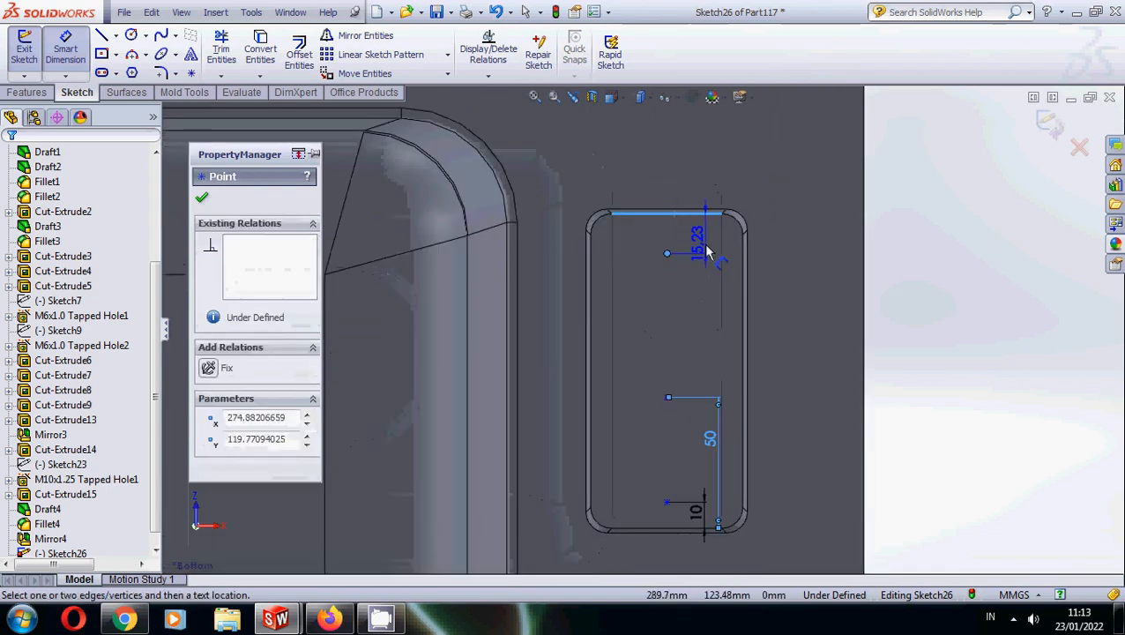
pyautogui.click(705, 240)
pyautogui.write('25')
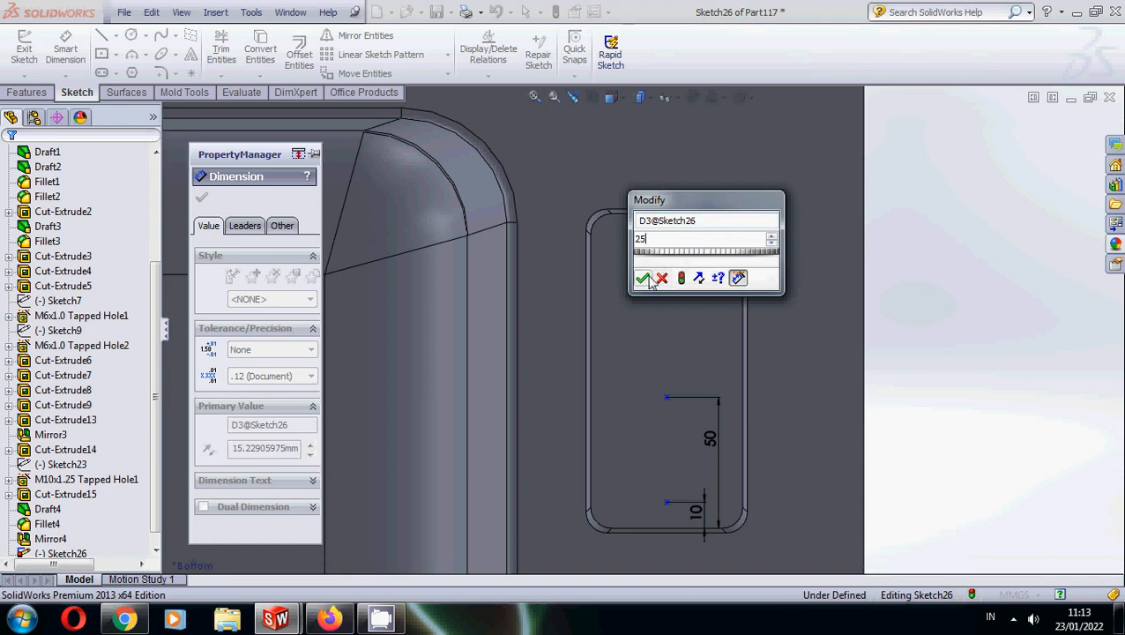
pyautogui.click(650, 277)
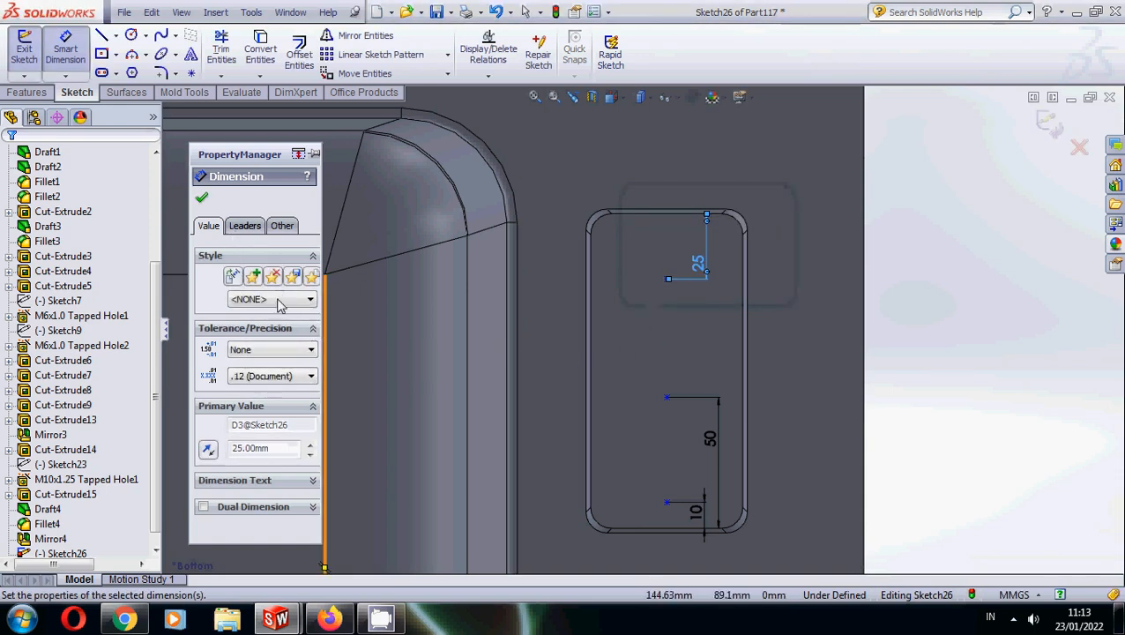
# - Set the topmost point's distance from the pocket's upper edge to 15 mm and finish dimensioning
pyautogui.doubleClick(698, 265)
pyautogui.write('15')
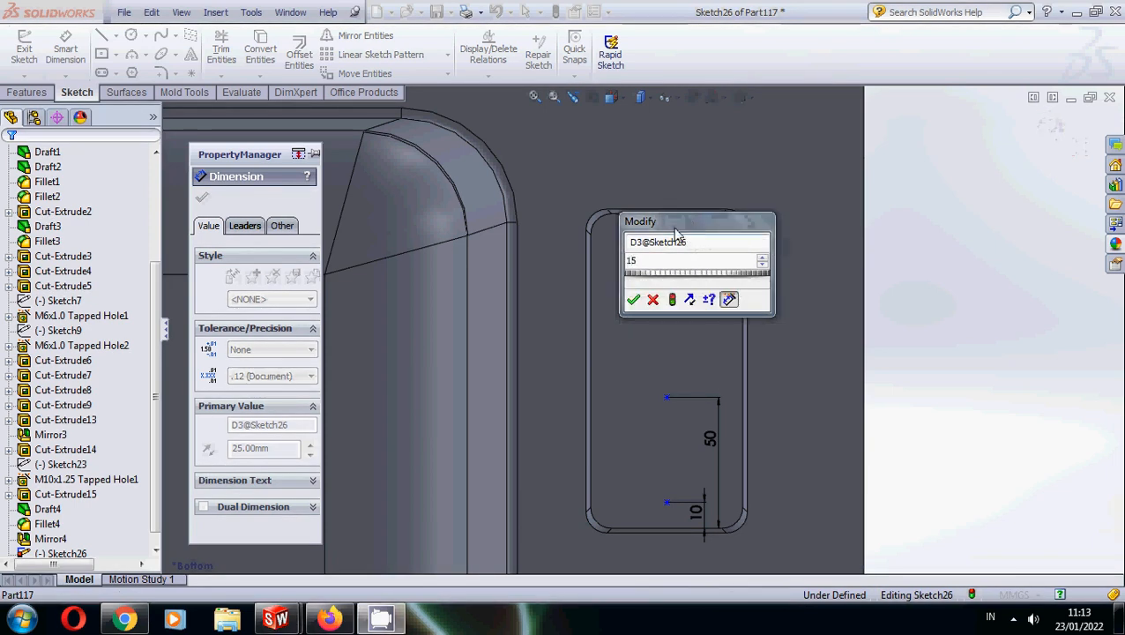
pyautogui.click(633, 301)
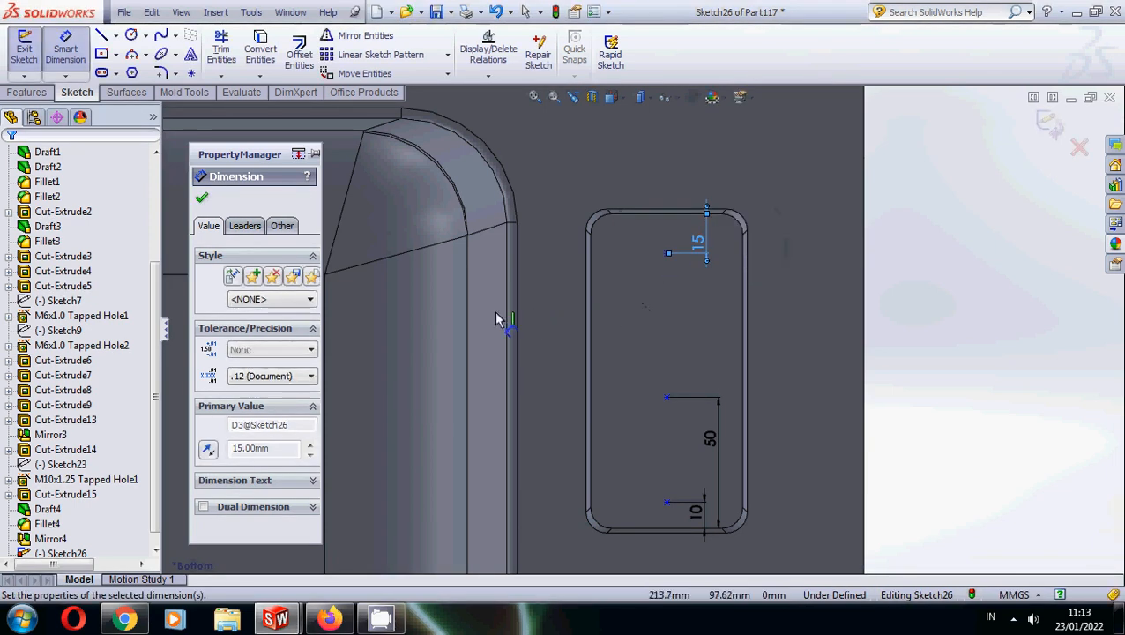
pyautogui.click(203, 201)
# - Sketch a short horizontal centerline from the origin toward the pockets
pyautogui.scroll(3, 647, 329)
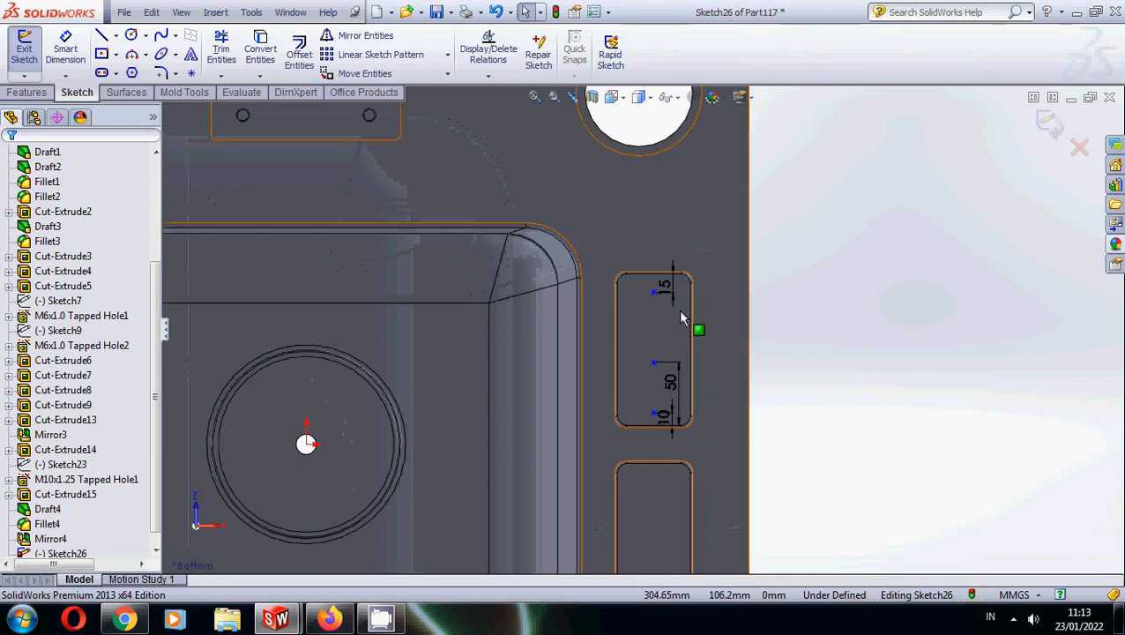
pyautogui.click(115, 35)
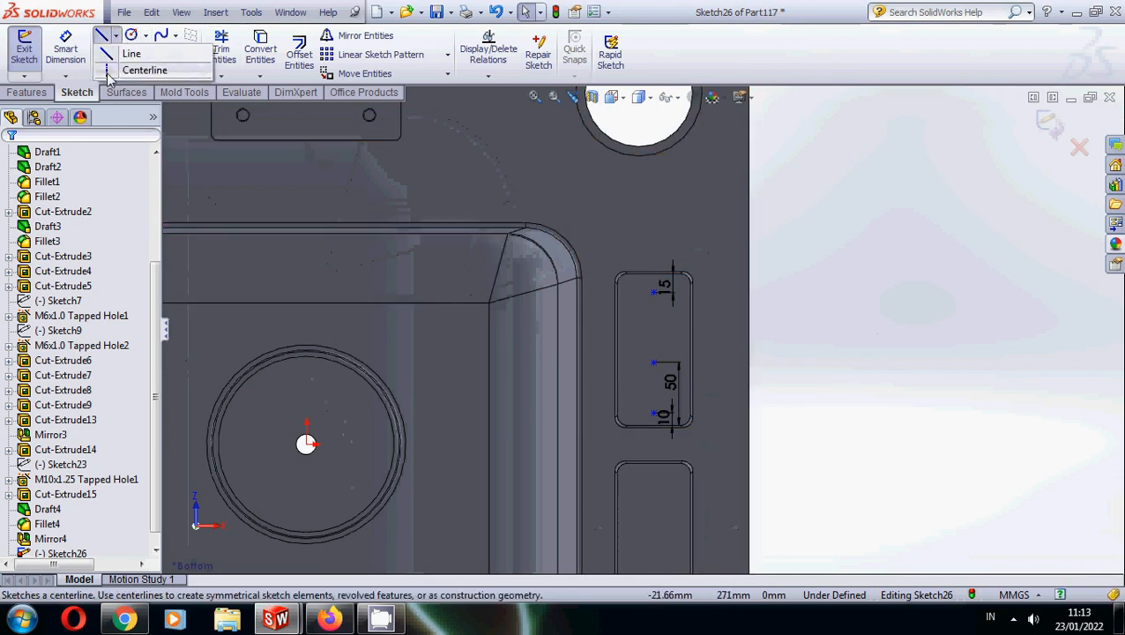
pyautogui.click(132, 67)
pyautogui.scroll(-3, 476, 432)
pyautogui.click(507, 337)
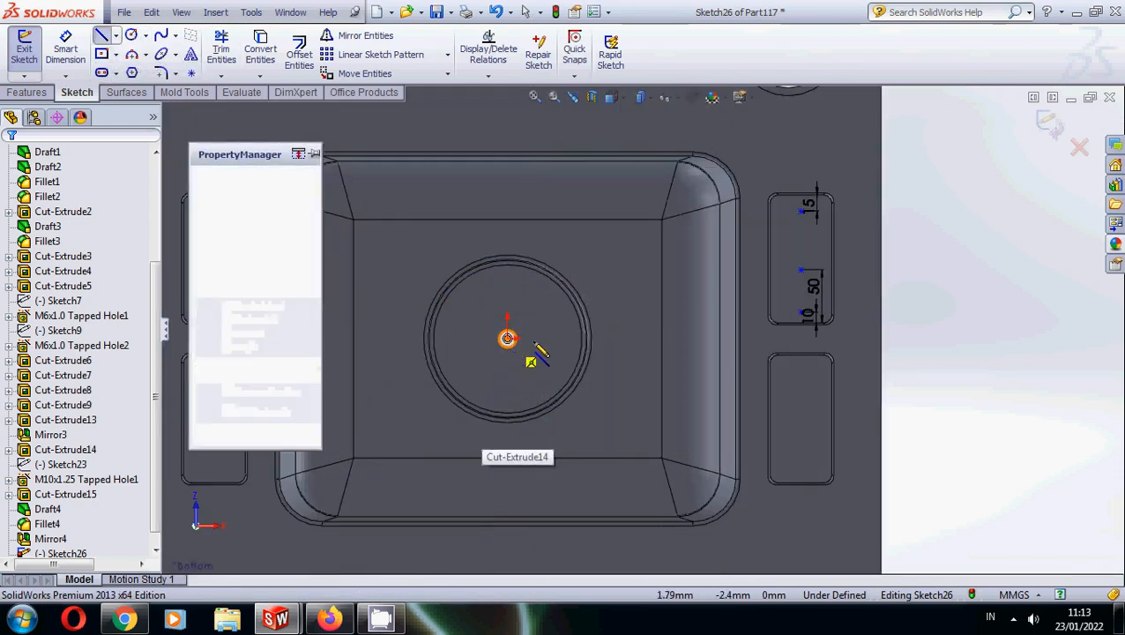
pyautogui.click(561, 338)
pyautogui.press('Escape')
# - Mirror the three dimensioned points about the horizontal centerline into the lower pocket and exit the sketch
pyautogui.moveTo(934, 345); pyautogui.dragTo(732, 169)
pyautogui.click(365, 36)
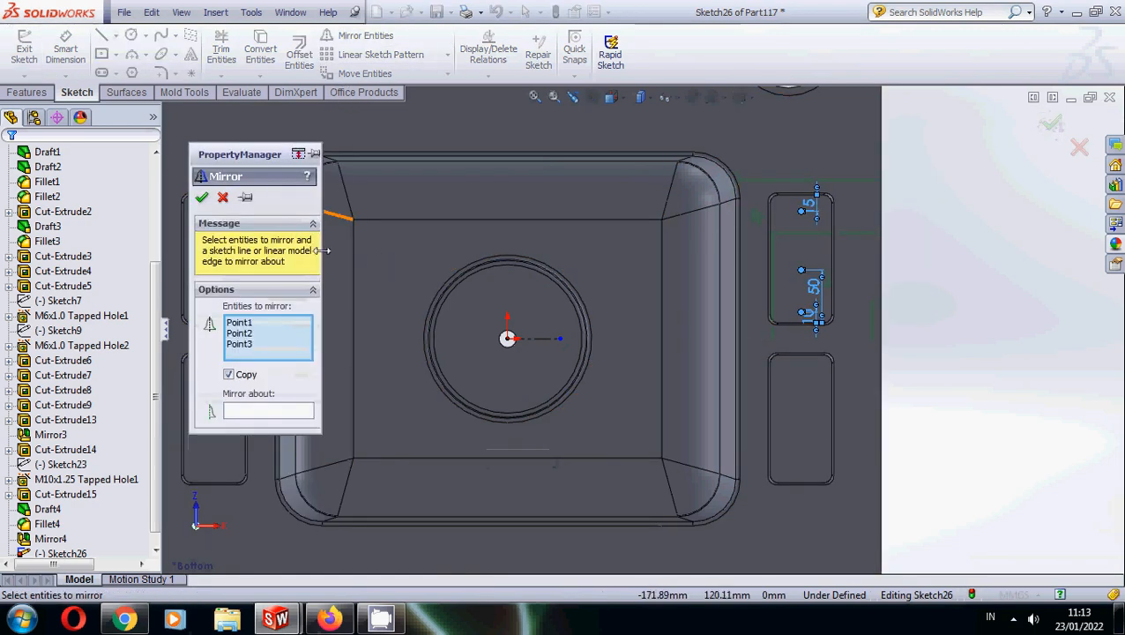
pyautogui.click(277, 412)
pyautogui.click(536, 339)
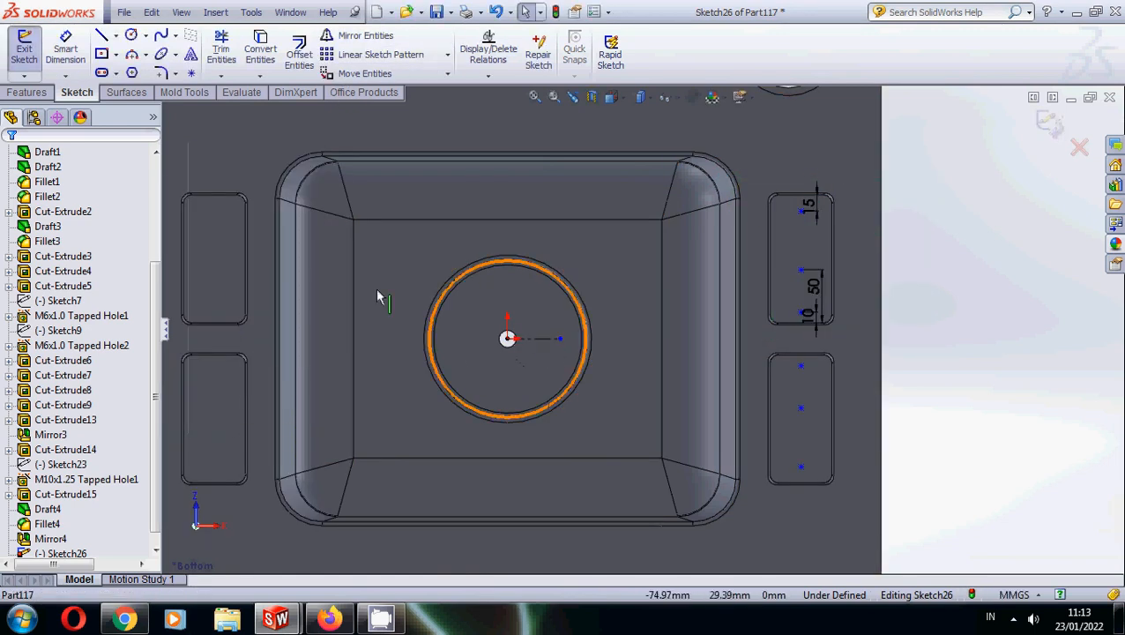
pyautogui.click(1047, 125)
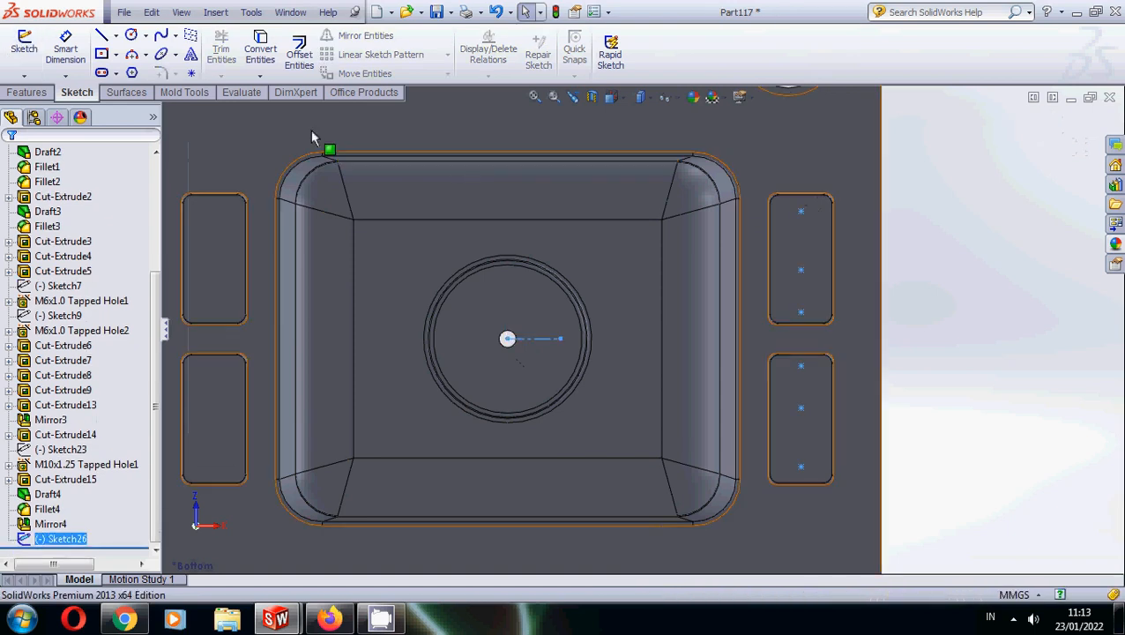
# - Set up an ANSI Metric M10x1.25 bottoming tapped hole with the Hole Wizard, using a 3D sketch for its positions
pyautogui.click(25, 93)
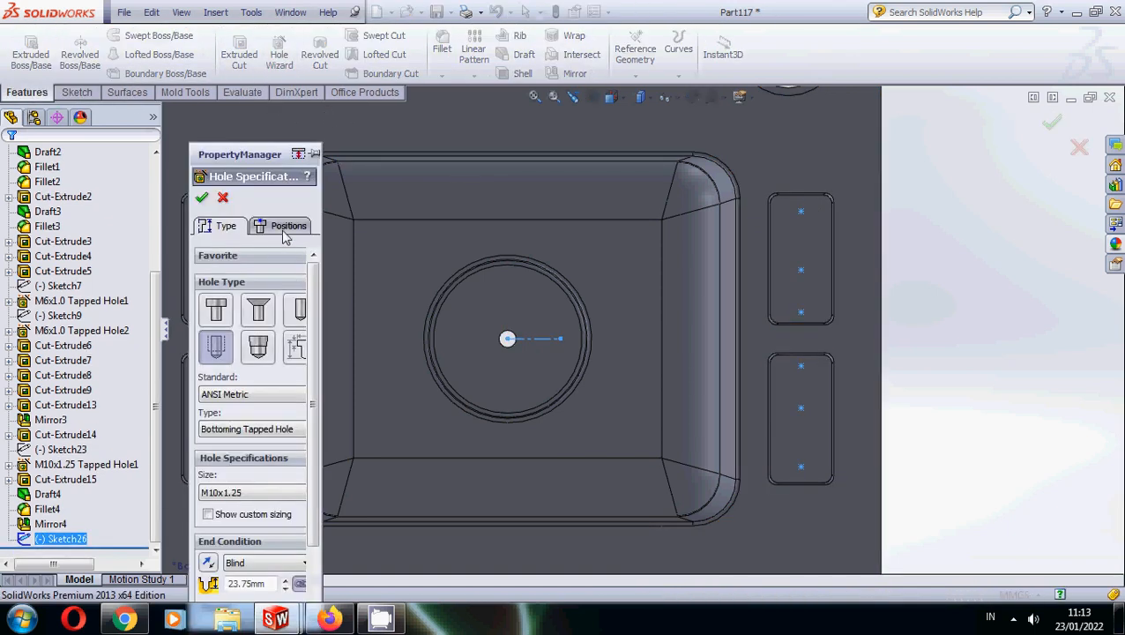
pyautogui.click(287, 494)
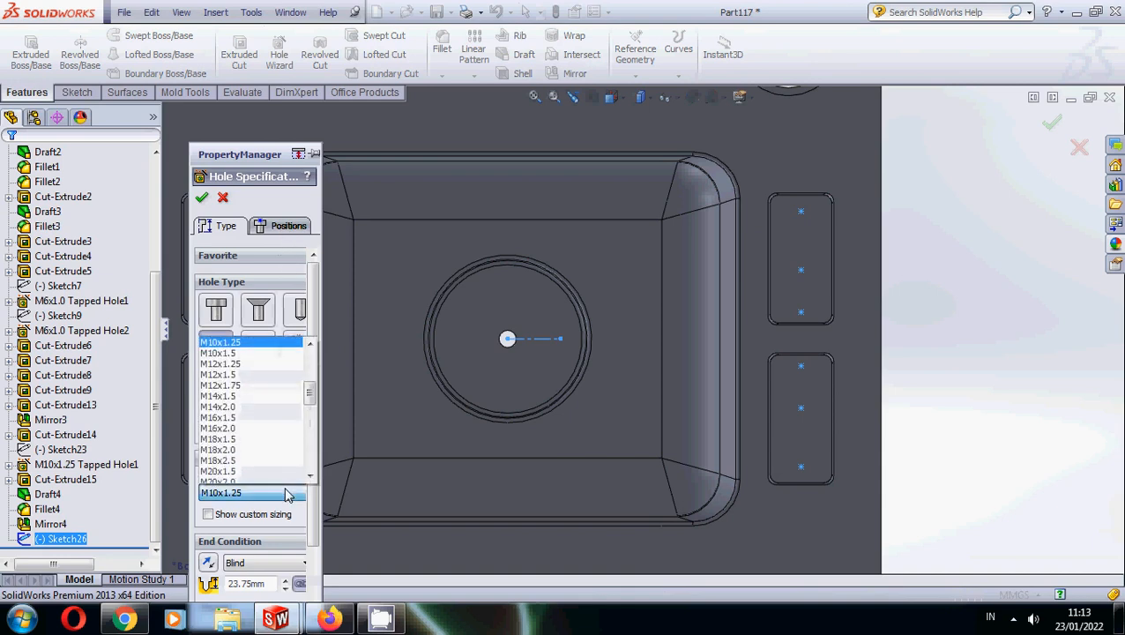
pyautogui.click(266, 434)
pyautogui.click(284, 226)
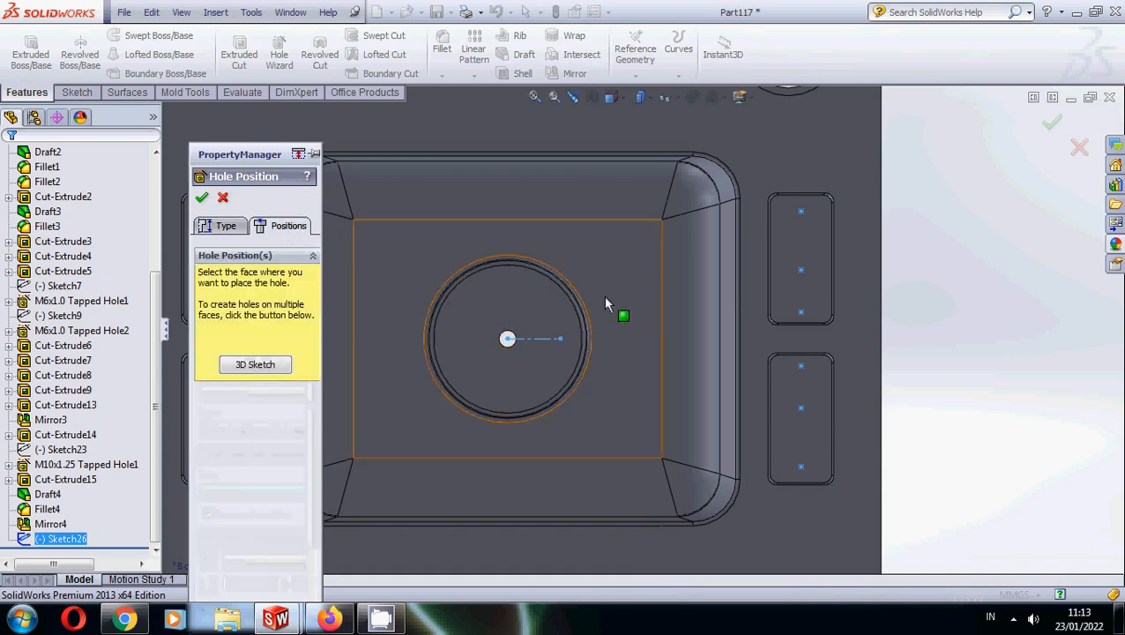
pyautogui.click(255, 364)
# - Place tapped hole positions on the three sketched points in the upper pocket
pyautogui.click(801, 212)
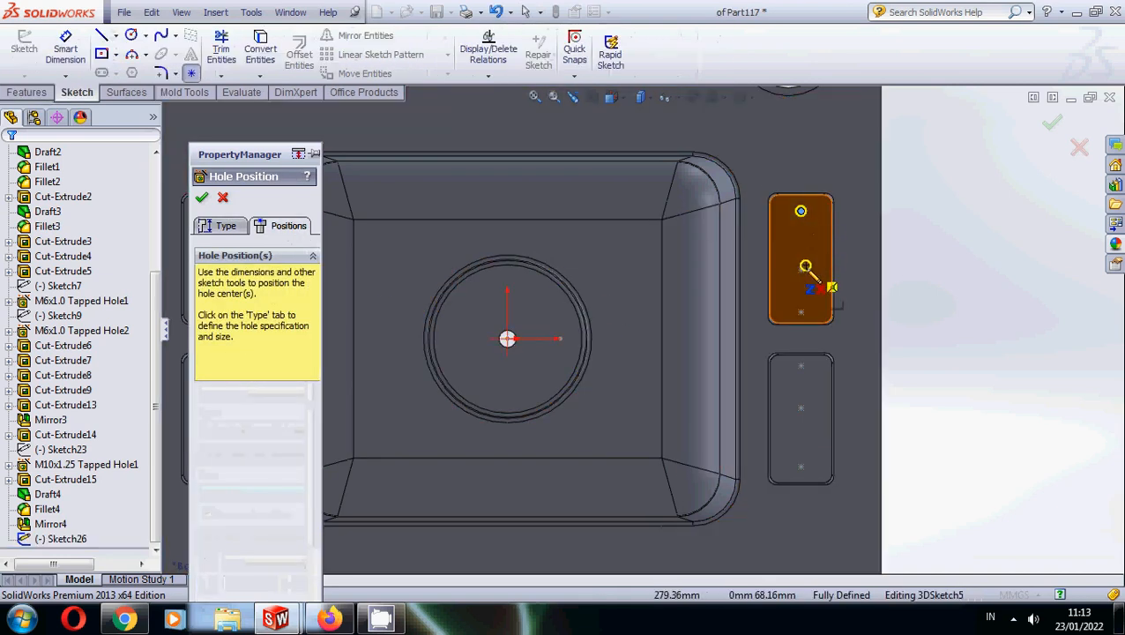
pyautogui.click(805, 273)
pyautogui.scroll(-5, 806, 282)
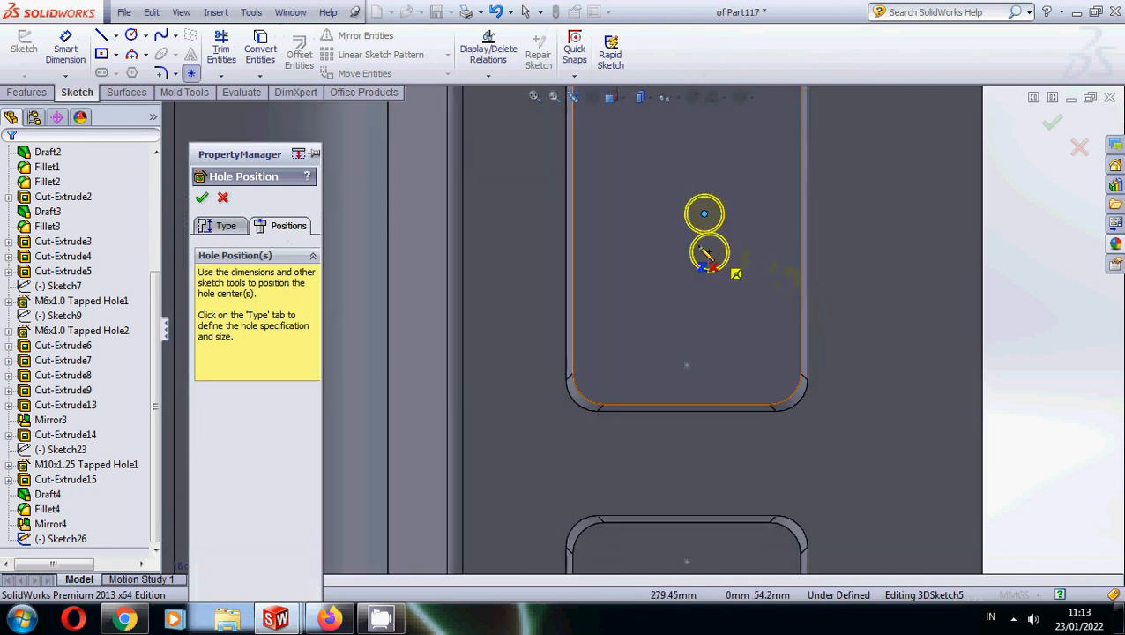
pyautogui.click(686, 365)
pyautogui.scroll(-5, 697, 212)
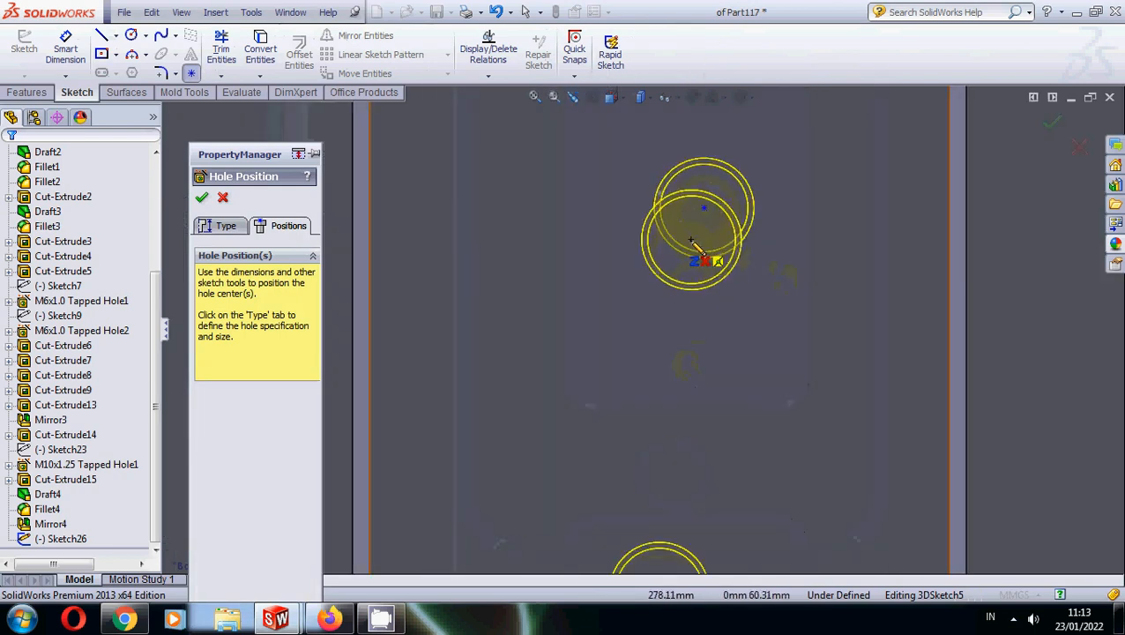
pyautogui.scroll(5, 666, 212)
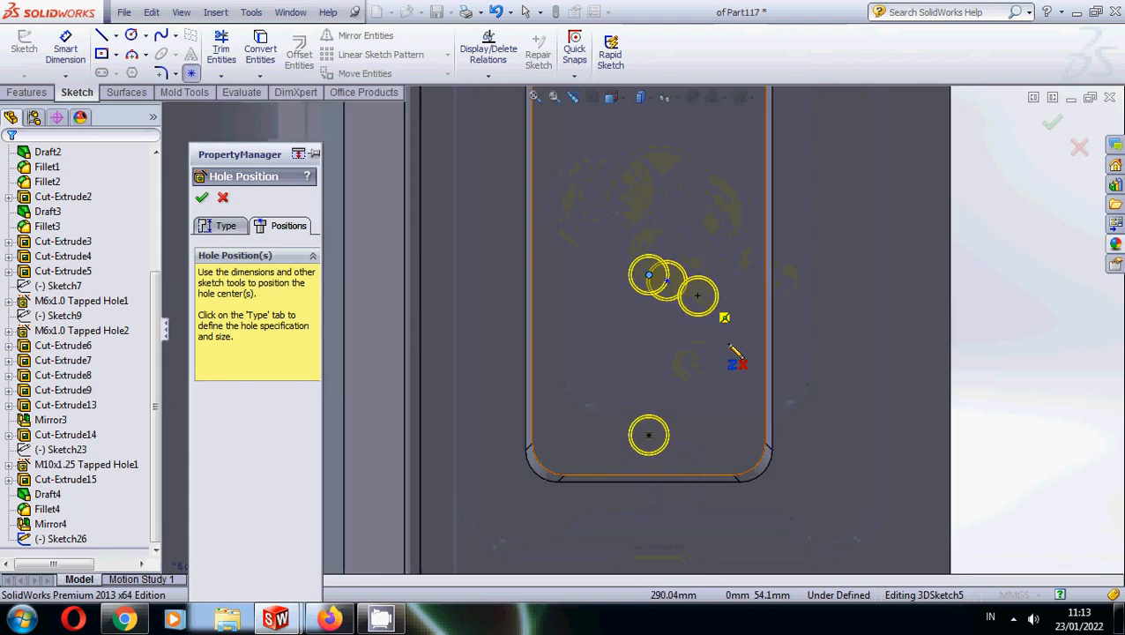
# - Place tapped hole positions on the three mirrored points in the lower pocket
pyautogui.scroll(-5, 684, 446)
pyautogui.click(591, 379)
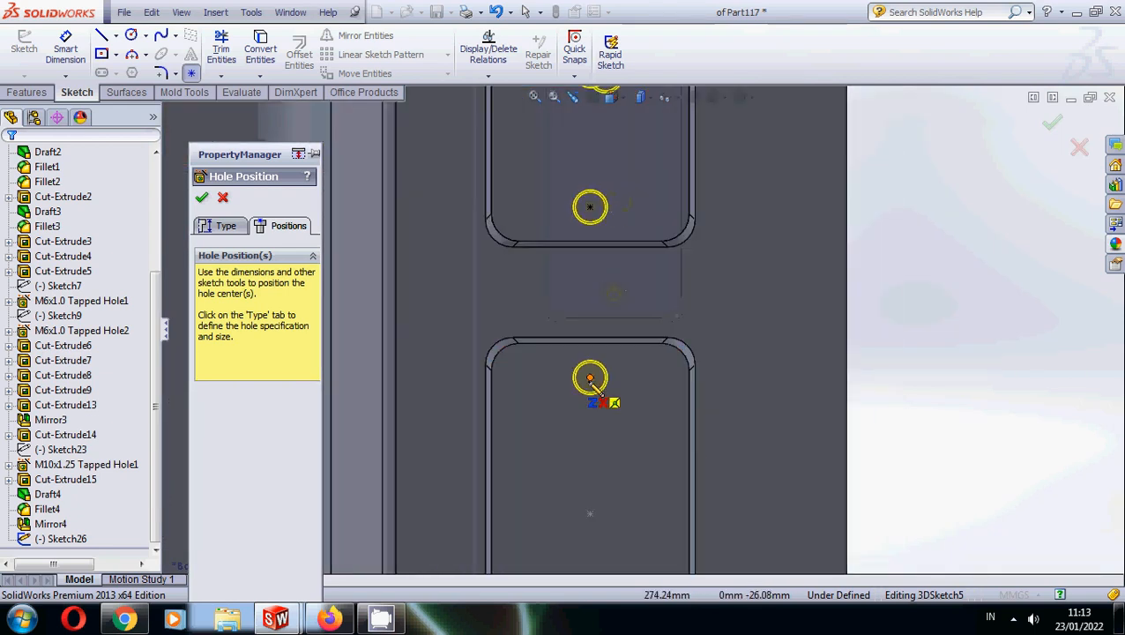
pyautogui.click(589, 509)
pyautogui.scroll(4, 617, 482)
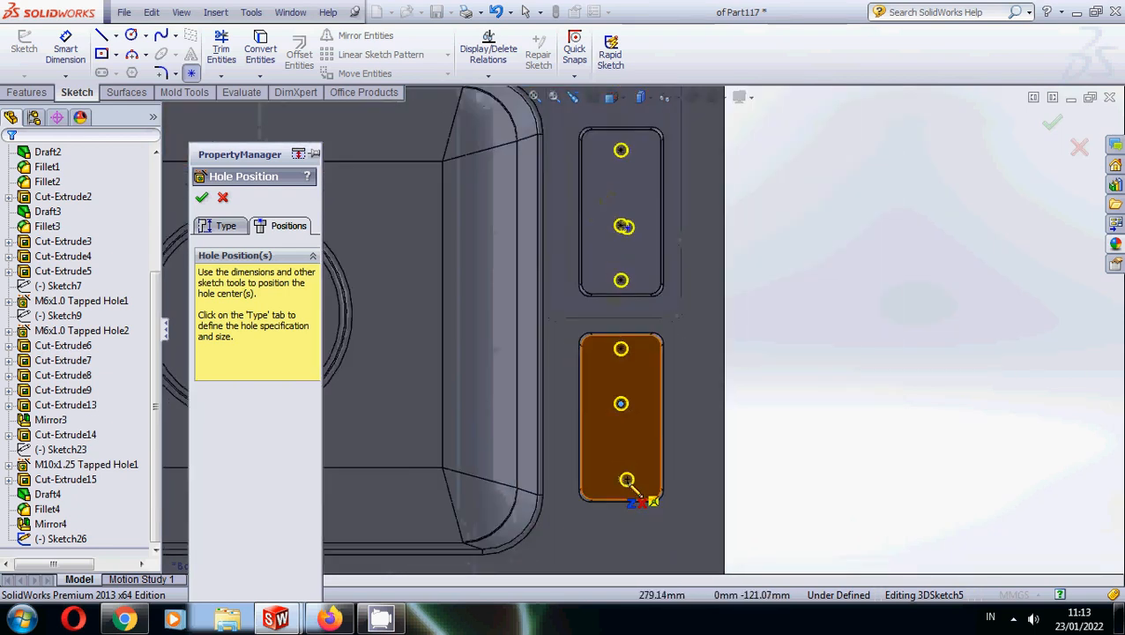
pyautogui.scroll(3, 655, 354)
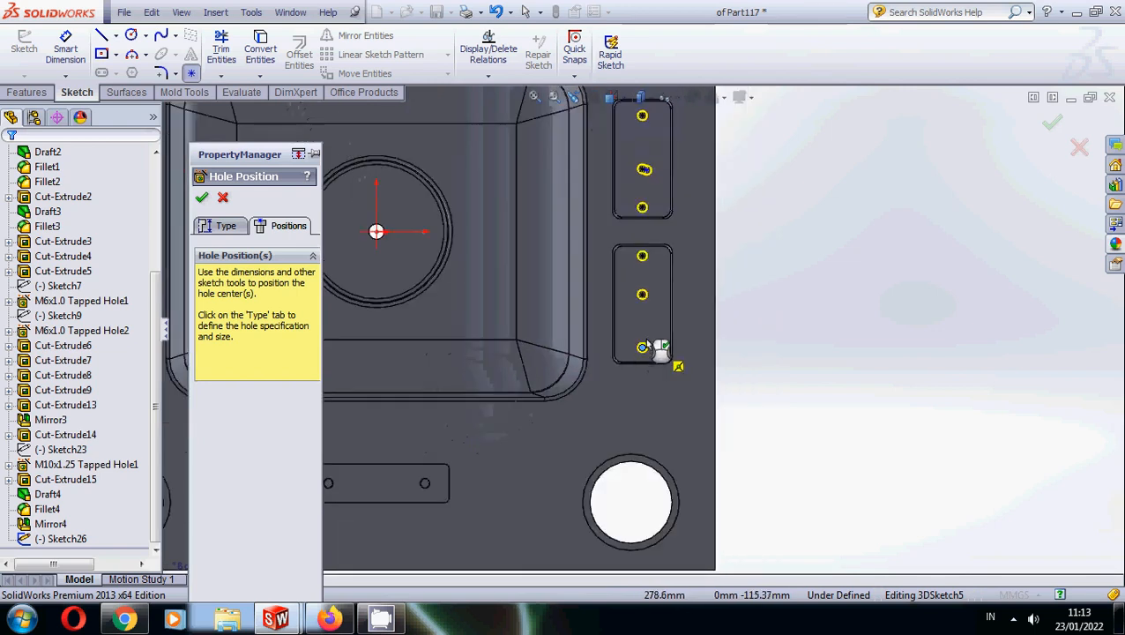
# - Delete the stray hole position beside the upper pocket's middle point and apply the tapped holes
pyautogui.scroll(-6, 666, 274)
pyautogui.scroll(-3, 675, 348)
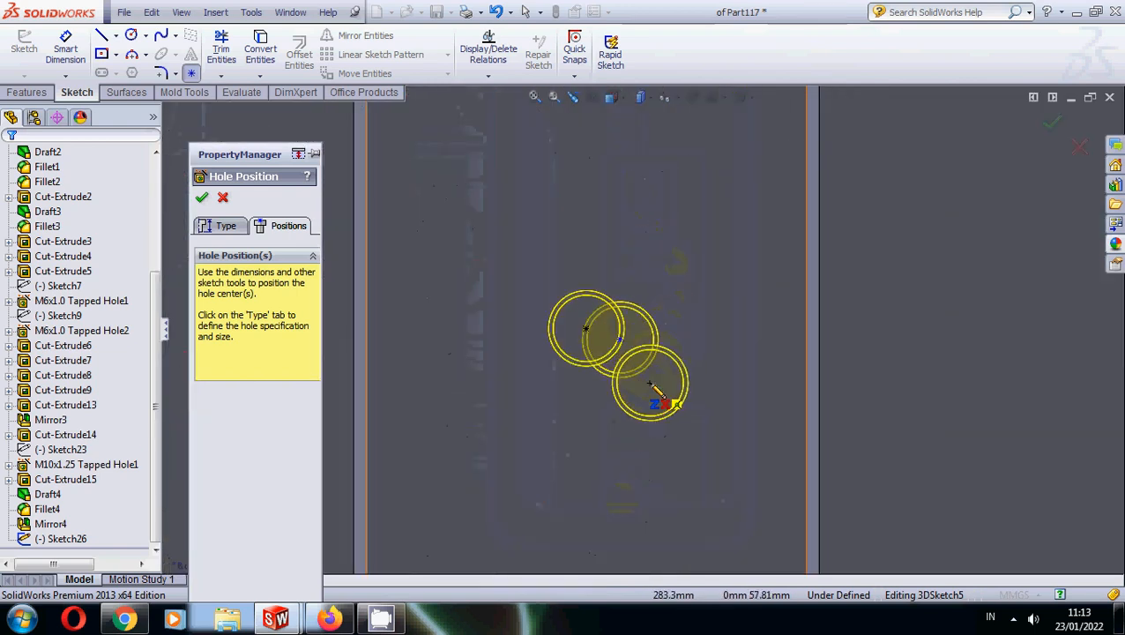
pyautogui.click(623, 347)
pyautogui.press('Delete')
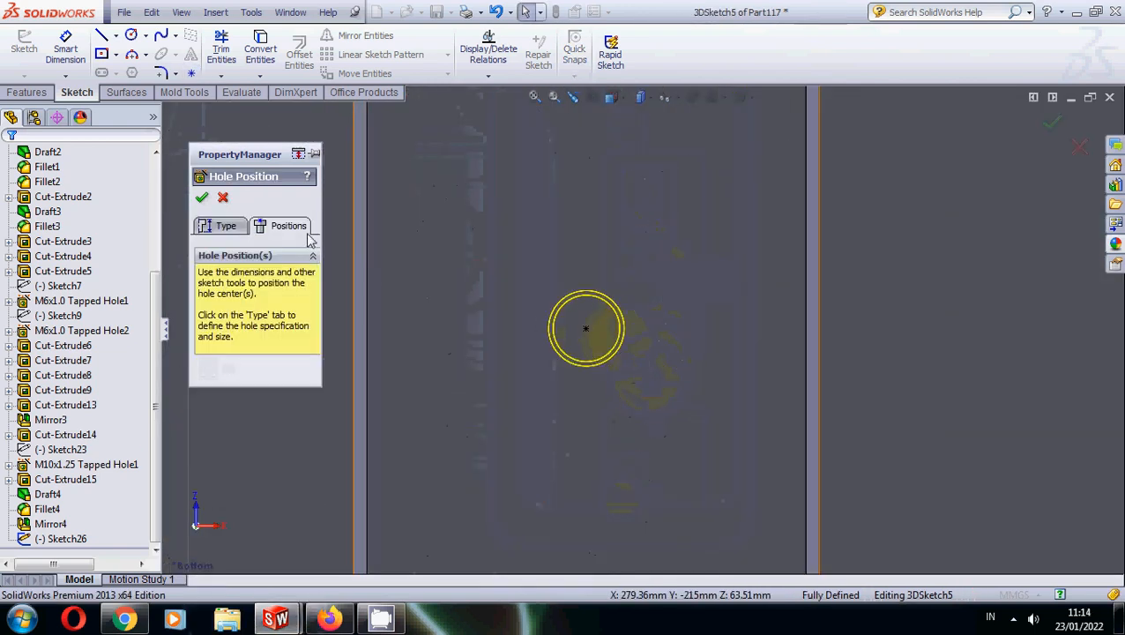
pyautogui.click(202, 198)
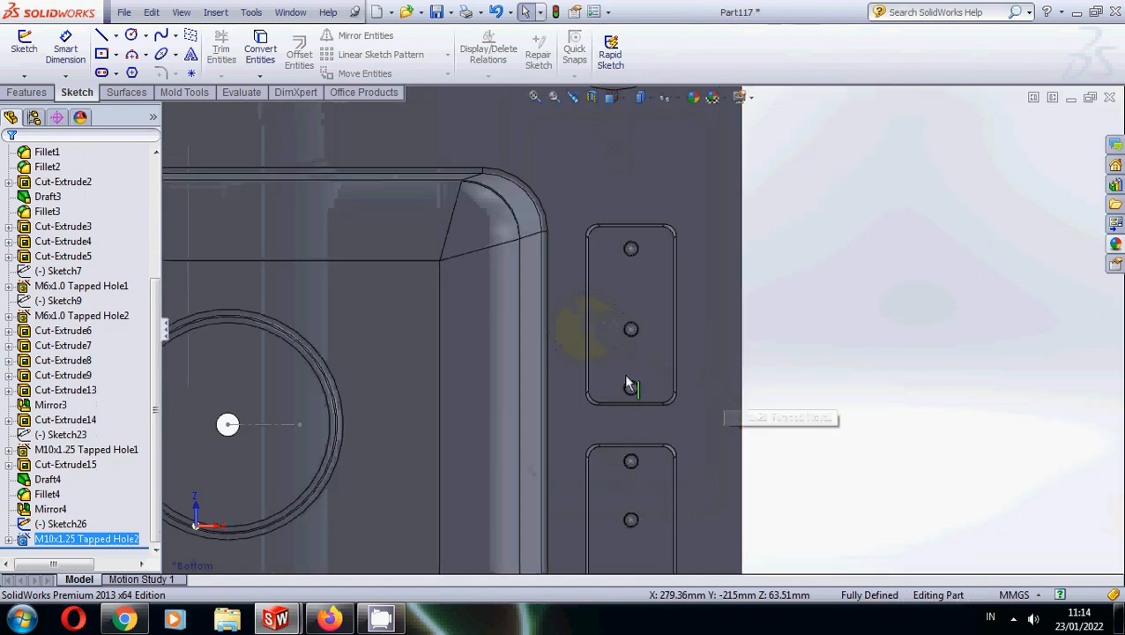
# - Hide the sketch containing the hole points and the centerline
pyautogui.rightClick(267, 424)
pyautogui.click(298, 397)
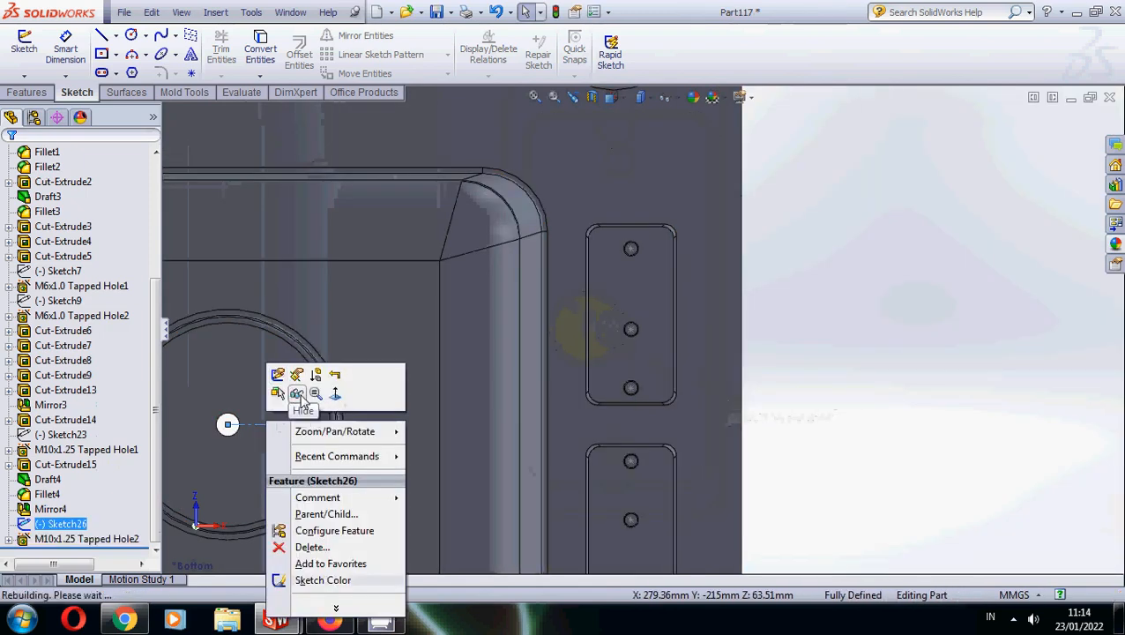
pyautogui.scroll(5, 597, 359)
pyautogui.moveTo(597, 359); pyautogui.dragTo(194, 134, button='middle')
# - Mirror the M10x1.25 tapped holes of the two rectangular pockets about the Right Plane onto the opposite pockets
pyautogui.click(25, 93)
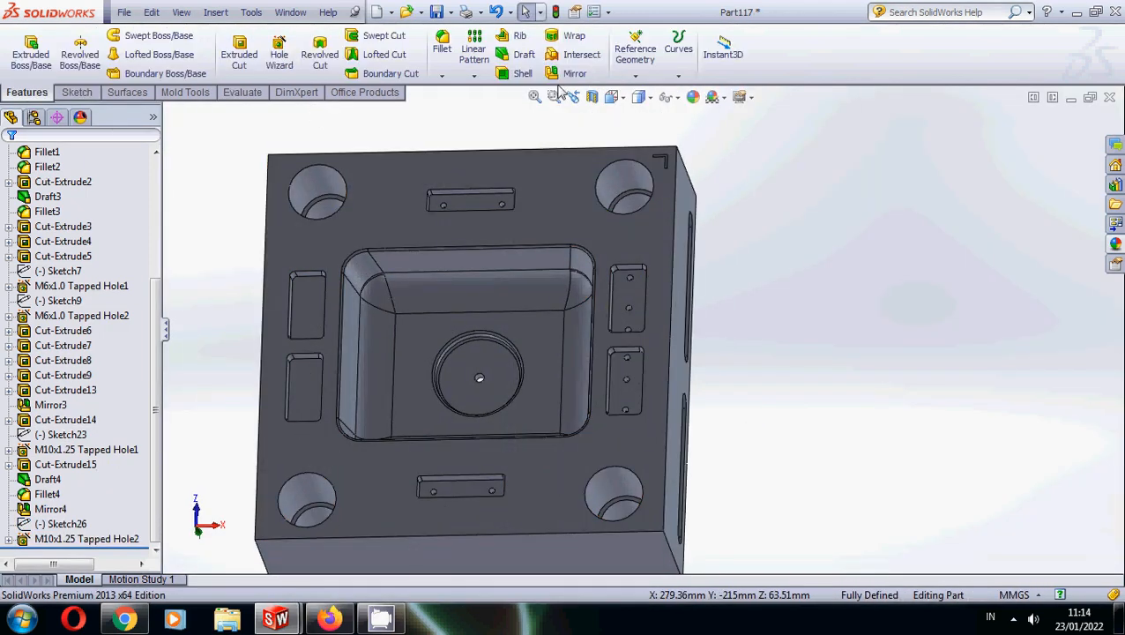
pyautogui.click(575, 74)
pyautogui.scroll(4, 578, 388)
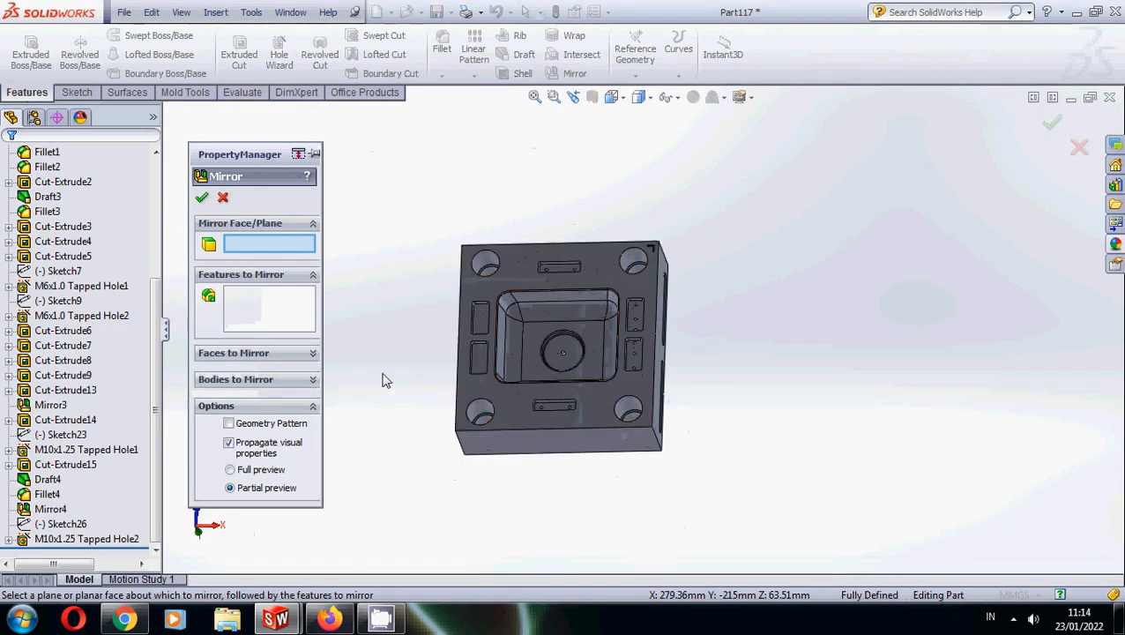
pyautogui.scroll(4, 66, 196)
pyautogui.click(76, 247)
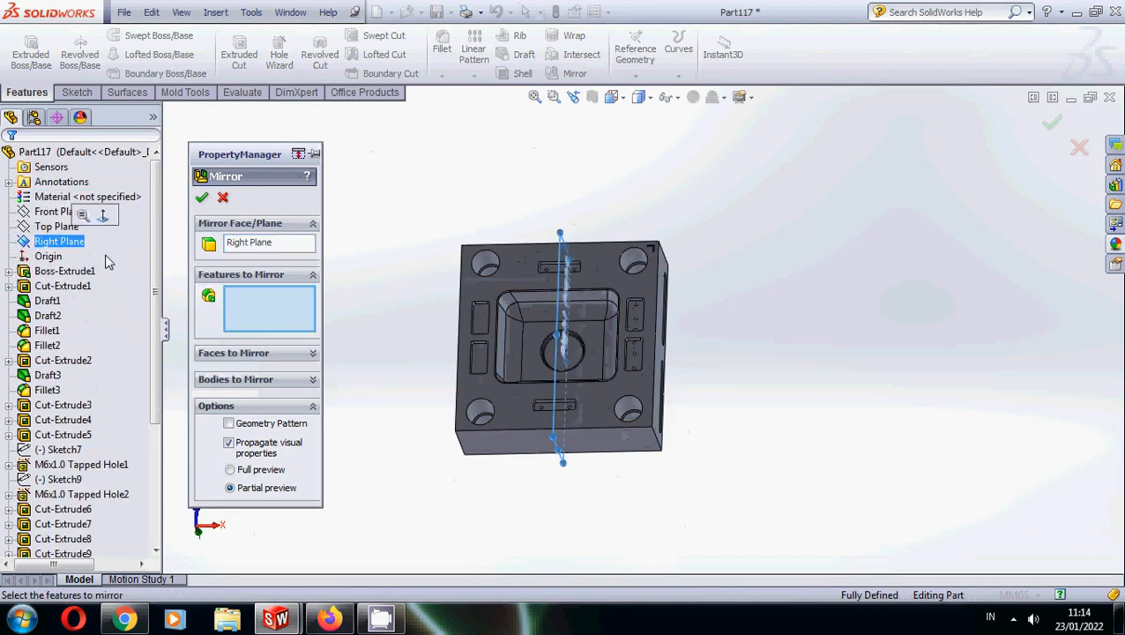
pyautogui.scroll(-10, 771, 198)
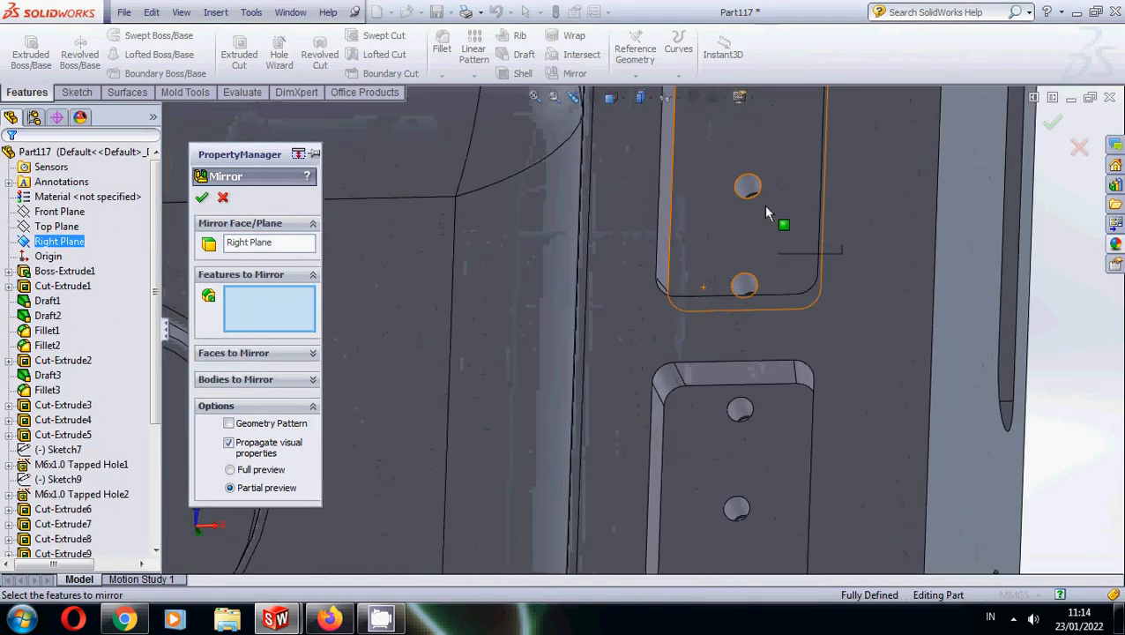
pyautogui.click(750, 187)
pyautogui.scroll(10, 752, 190)
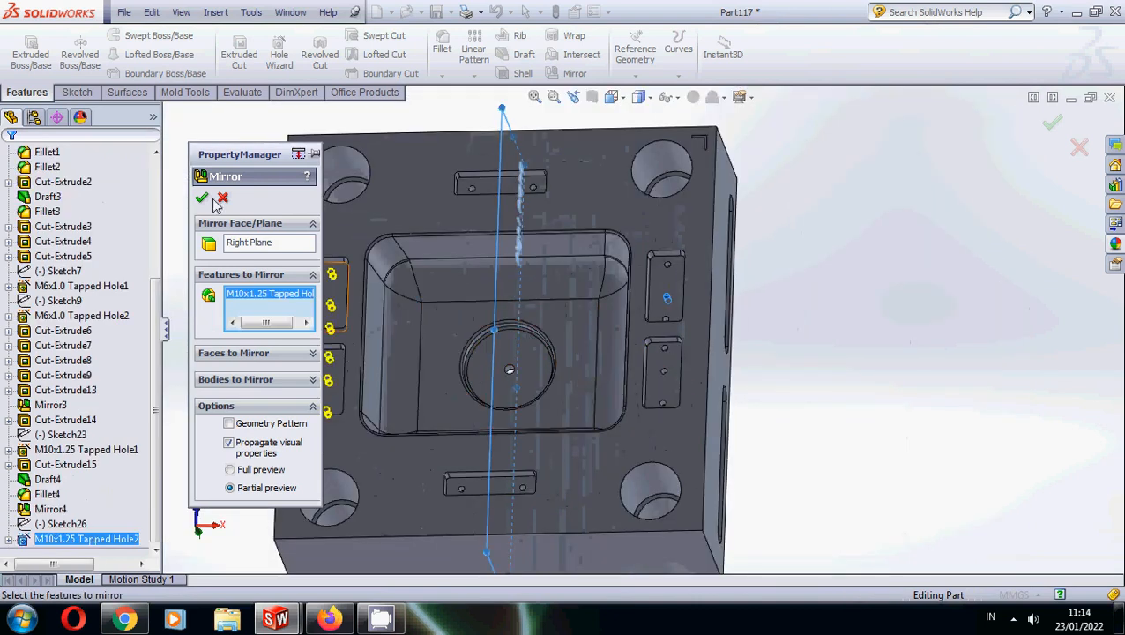
pyautogui.scroll(-3, 450, 331)
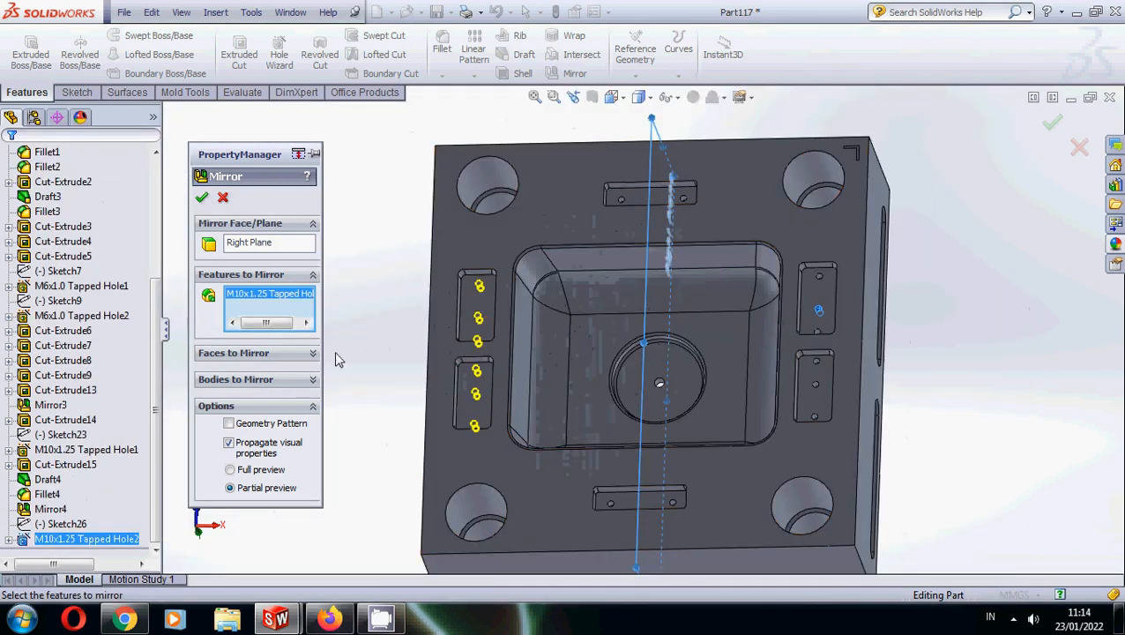
pyautogui.click(203, 200)
# - Examine the mirrored tapped holes, the pockets and the central cavity from several angles
pyautogui.scroll(-4, 477, 360)
pyautogui.moveTo(522, 359); pyautogui.dragTo(671, 468, button='middle')
pyautogui.scroll(4, 548, 276)
pyautogui.scroll(-5, 788, 479)
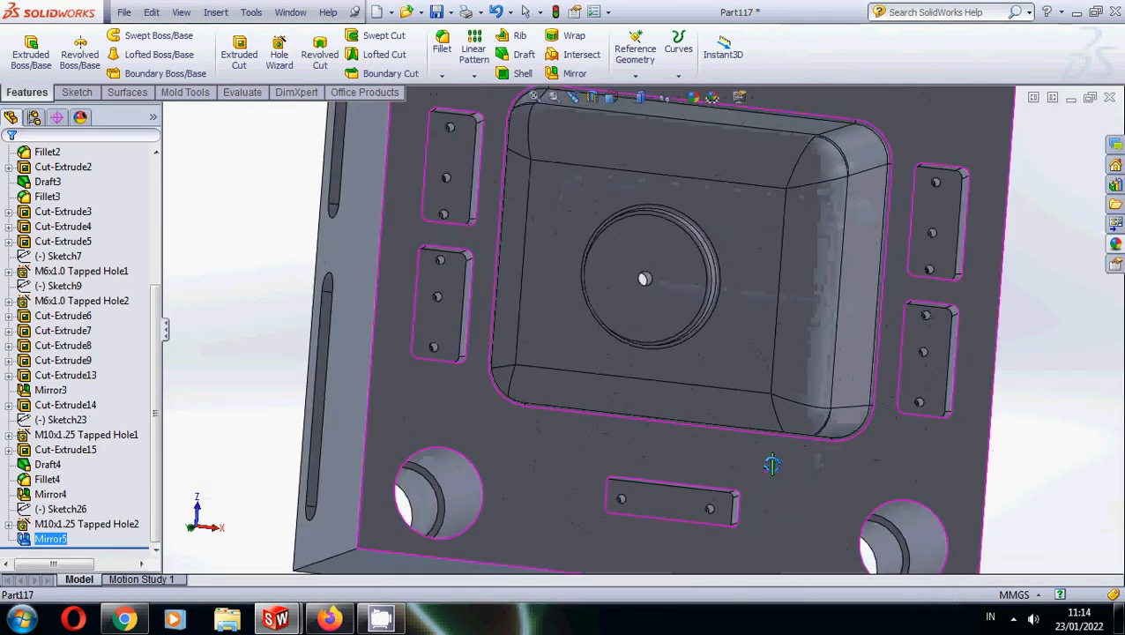
pyautogui.moveTo(799, 423); pyautogui.dragTo(735, 351, button='middle')
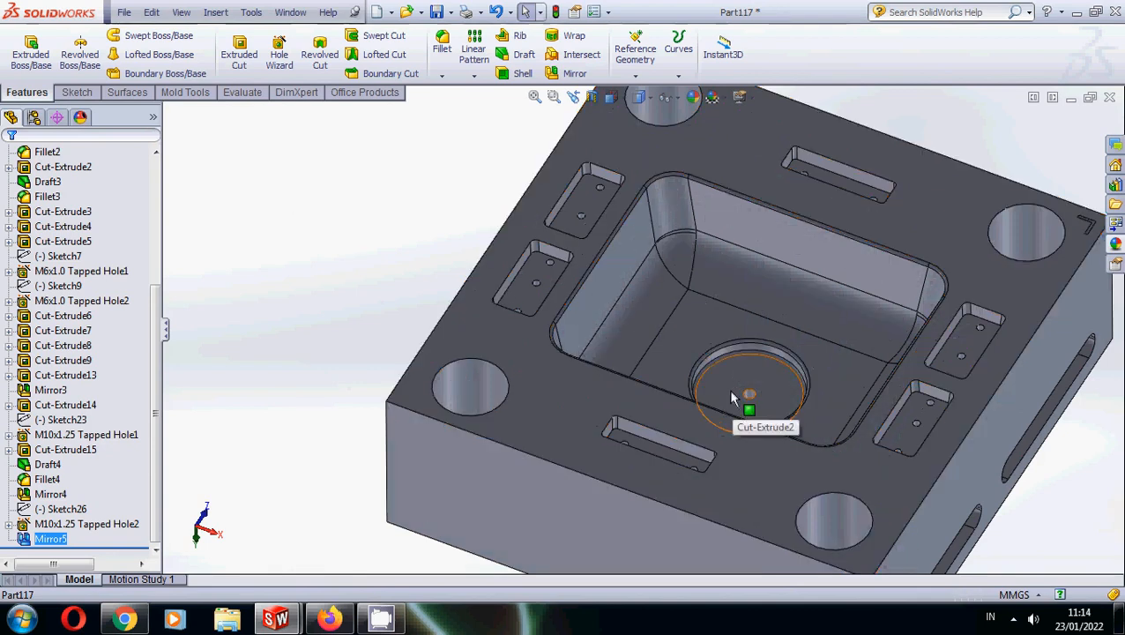
pyautogui.scroll(4, 732, 399)
# - Show the part in trimetric orientation with the Wireframe display style
pyautogui.click(615, 100)
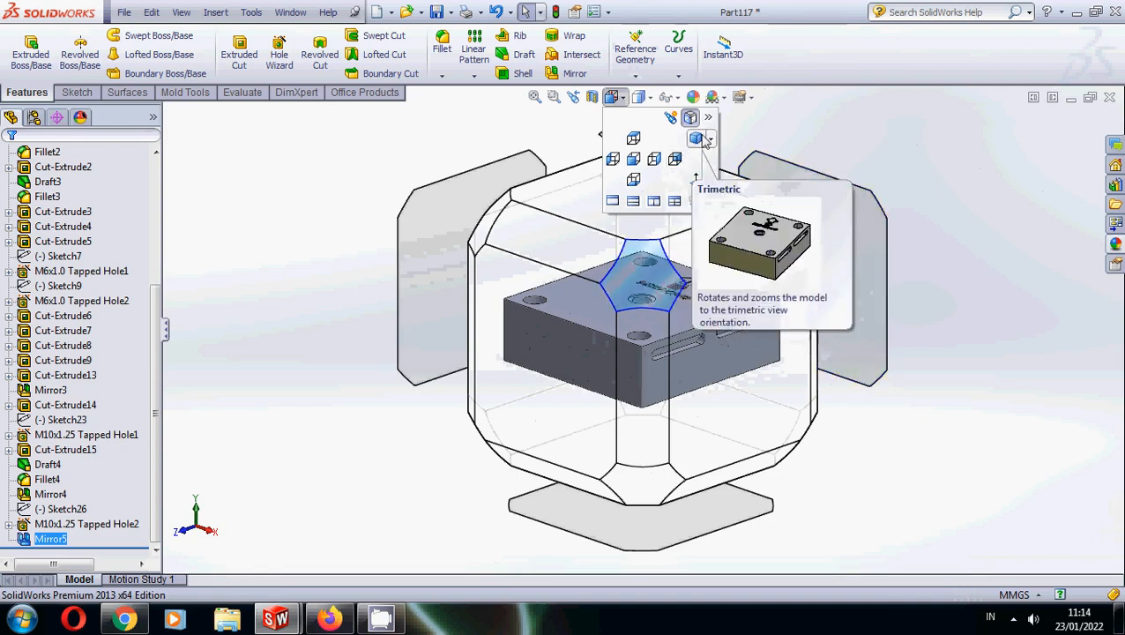
pyautogui.click(696, 139)
pyautogui.click(647, 99)
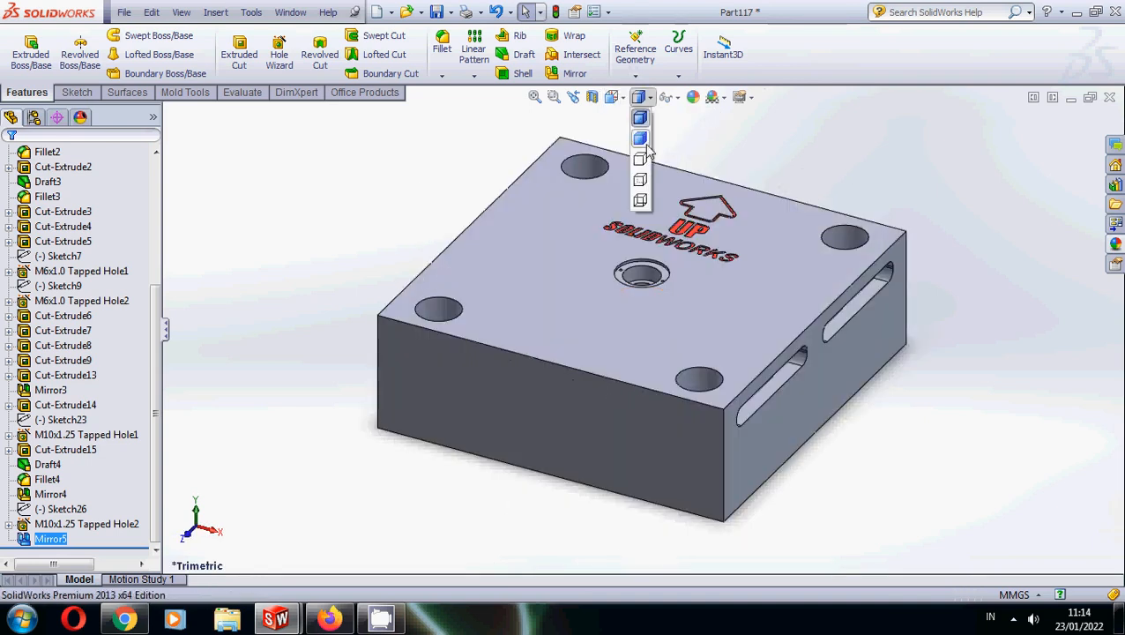
pyautogui.click(639, 201)
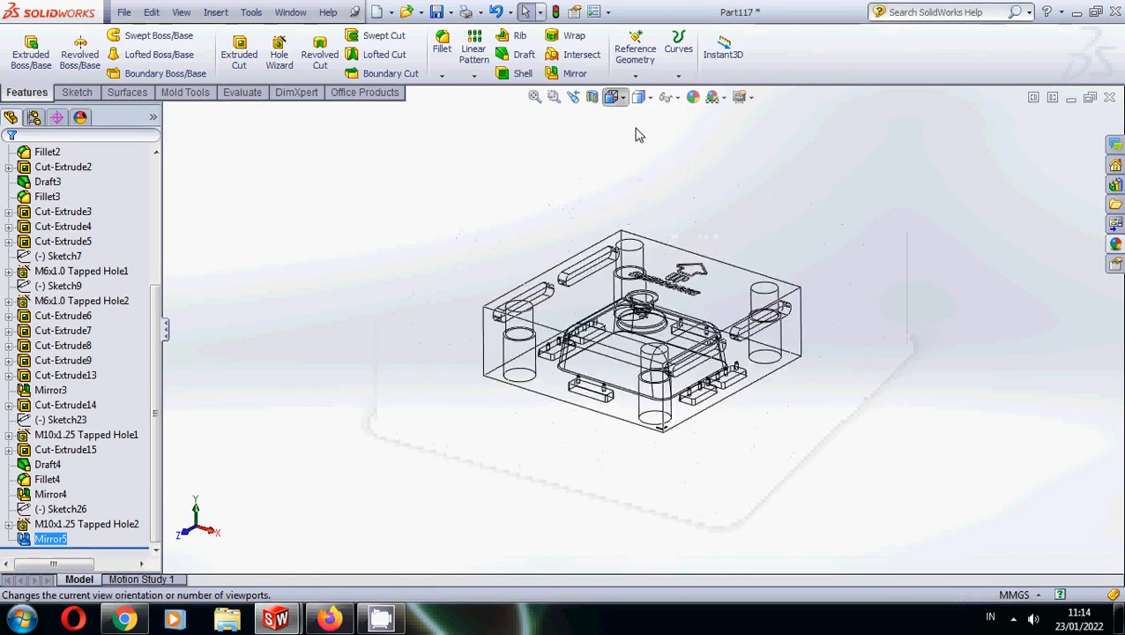
# - View the wireframe part in Top orientation and in Bottom orientation
pyautogui.click(611, 97)
pyautogui.click(641, 157)
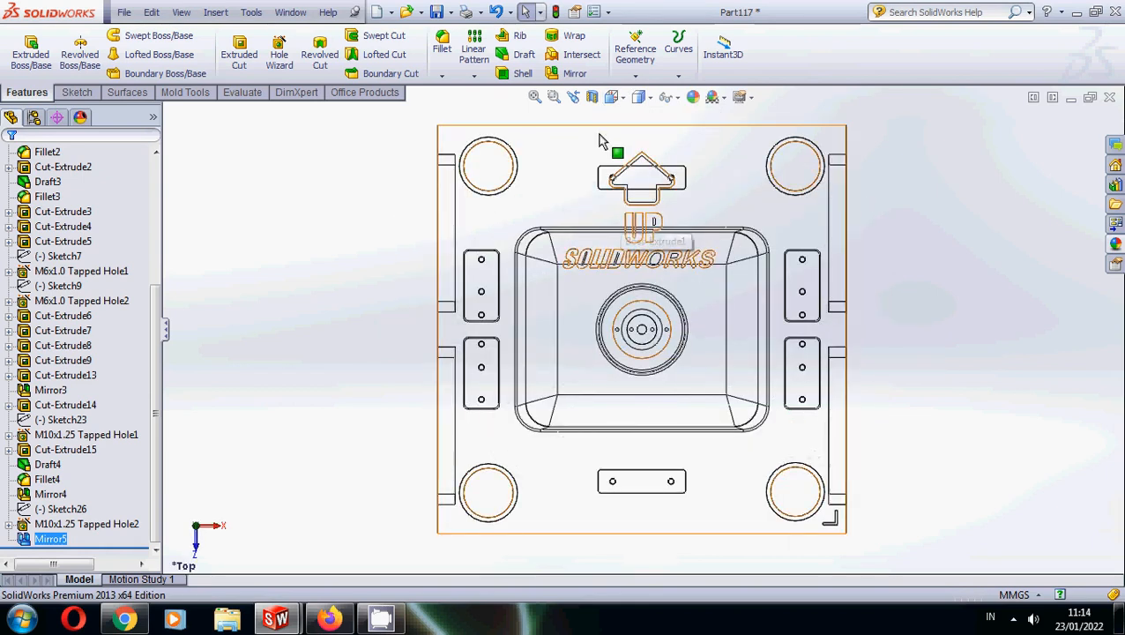
pyautogui.click(611, 97)
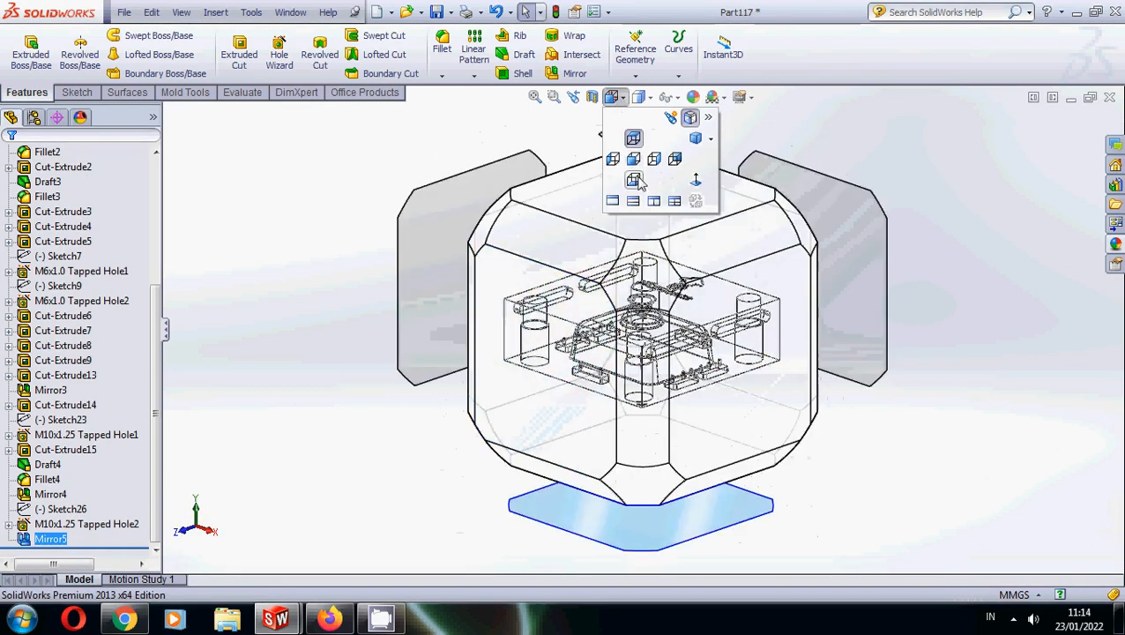
pyautogui.click(635, 180)
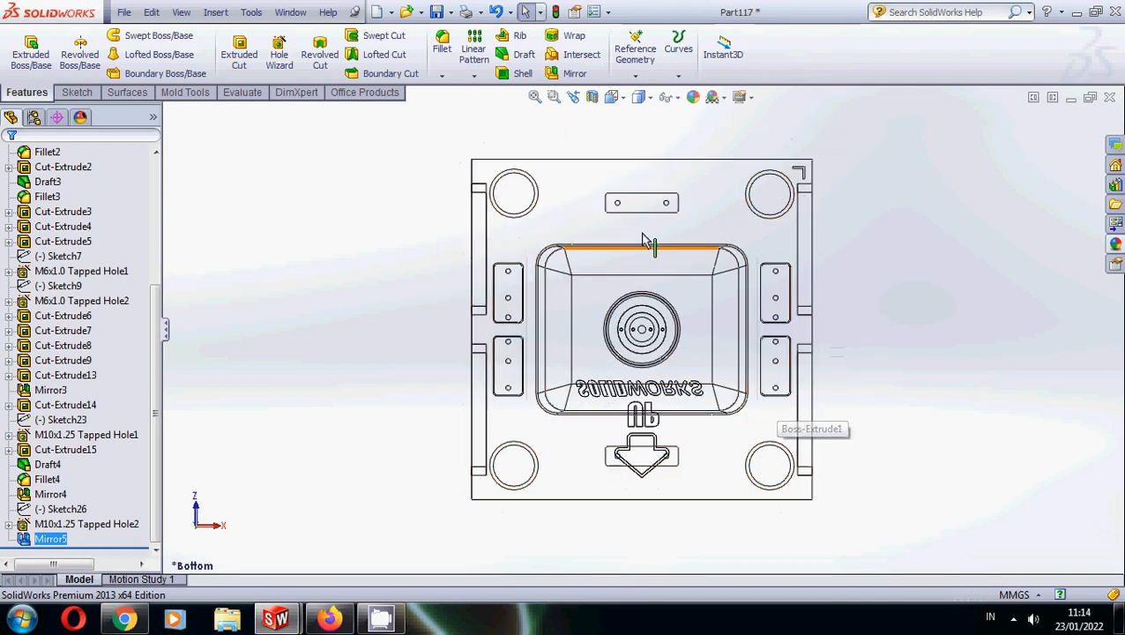
# - Return the part to Top orientation and set the display style to Shaded With Edges
pyautogui.click(617, 98)
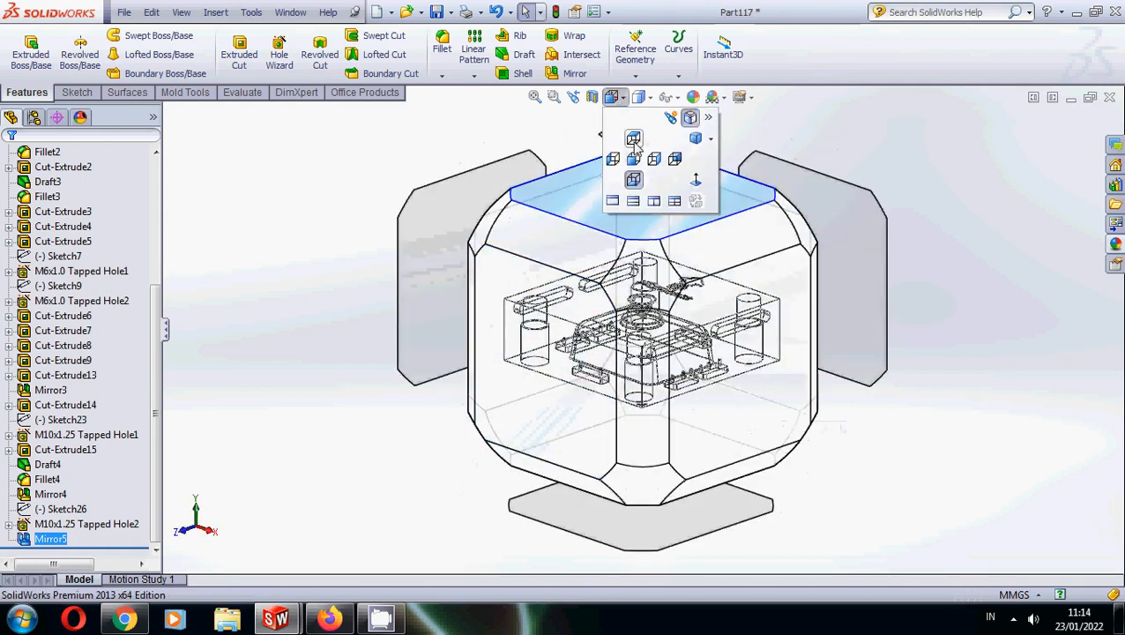
pyautogui.click(635, 158)
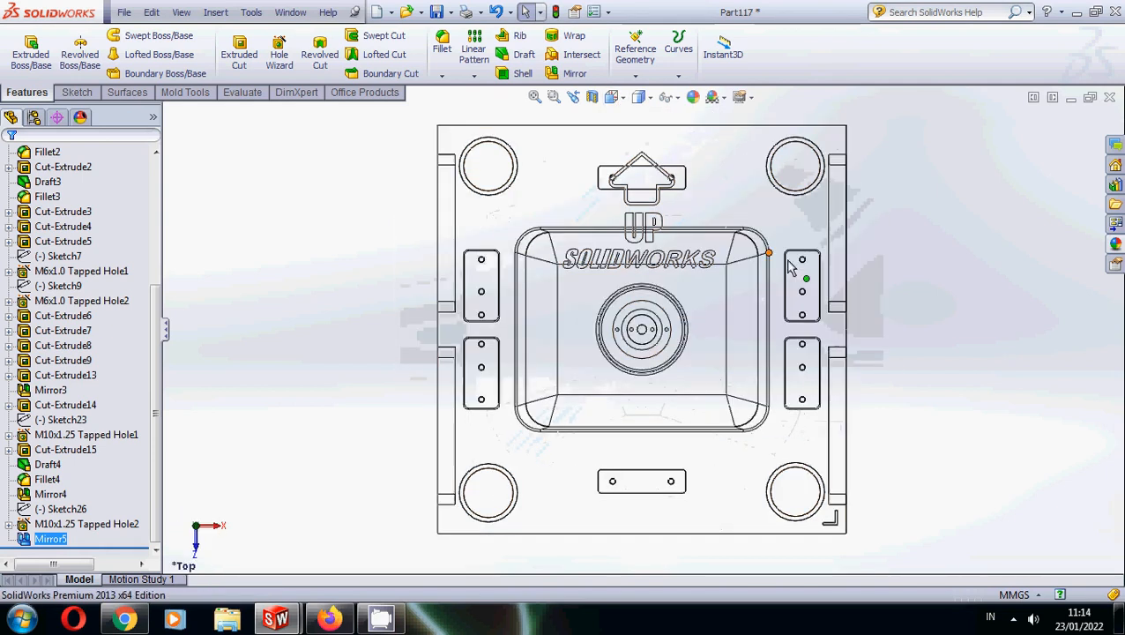
pyautogui.click(640, 97)
pyautogui.click(653, 117)
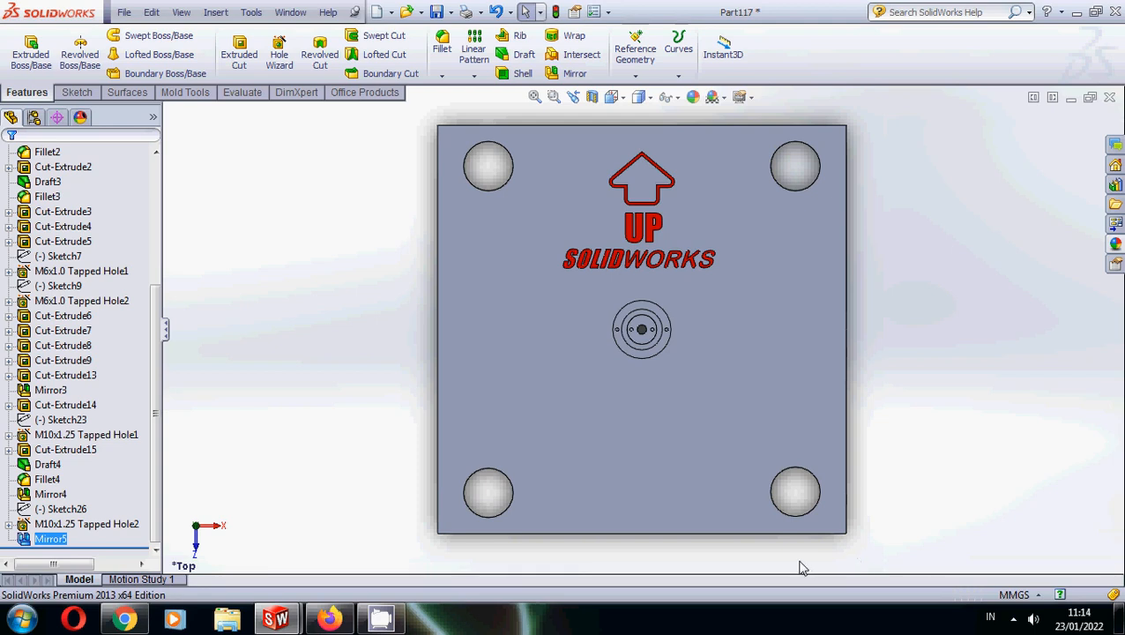
pyautogui.click(1031, 618)
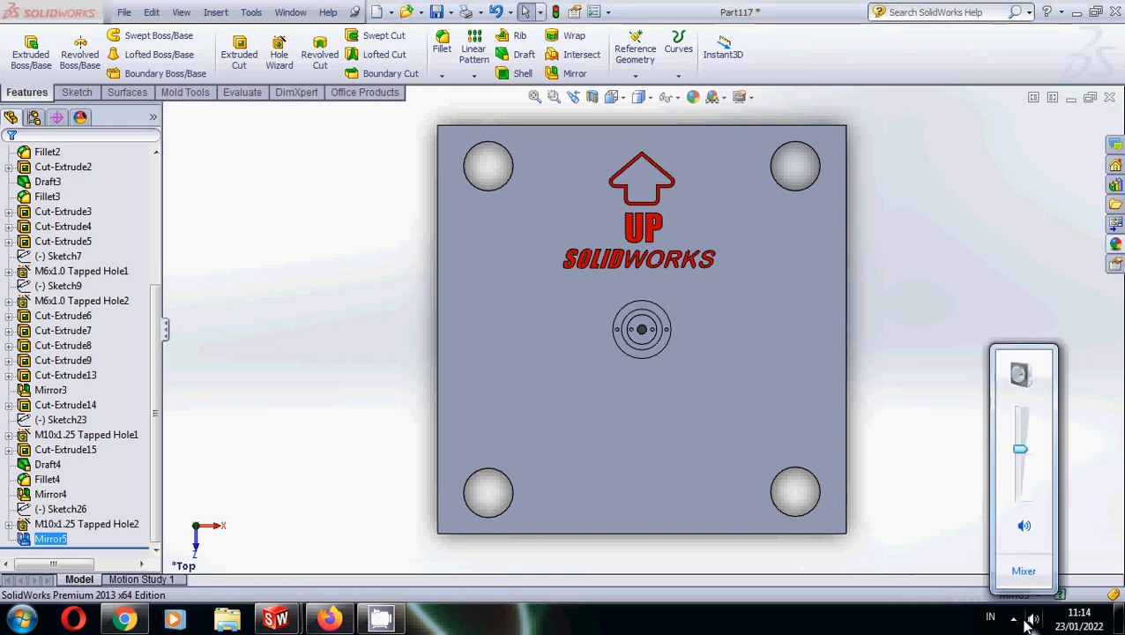